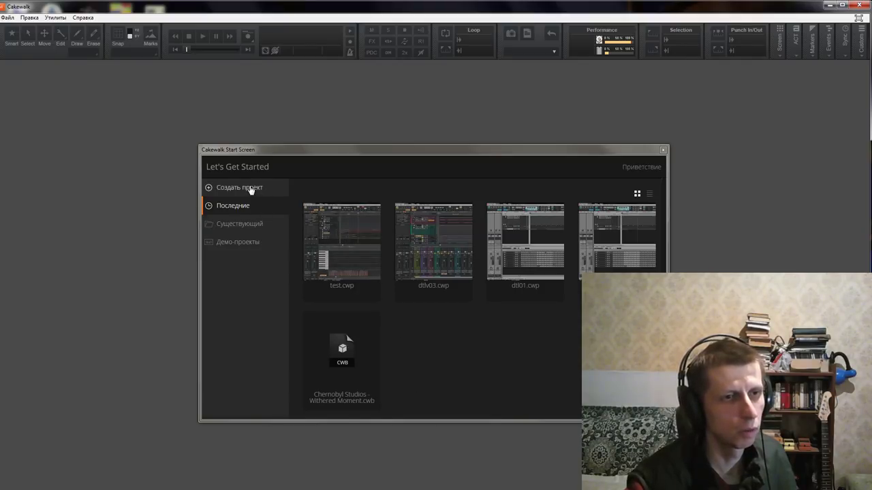
- Create a new project from the Basic template and add one SI-Drum Kit instrument track
click(222, 186)
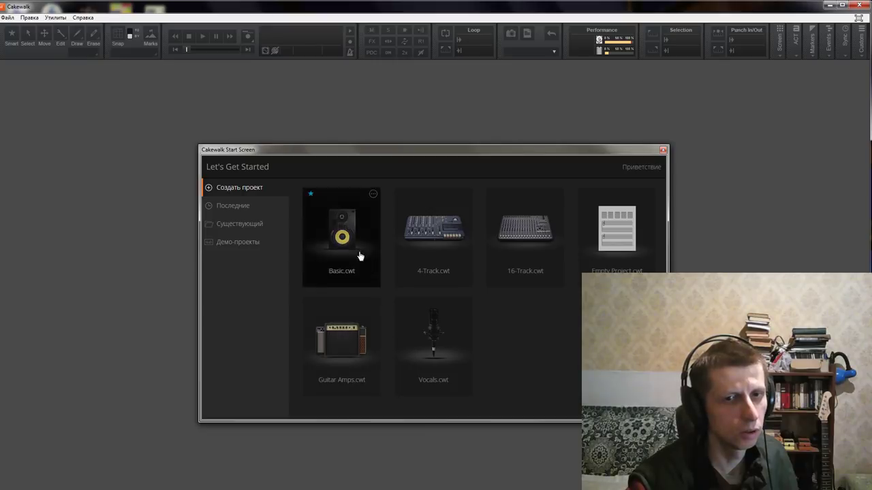
click(343, 228)
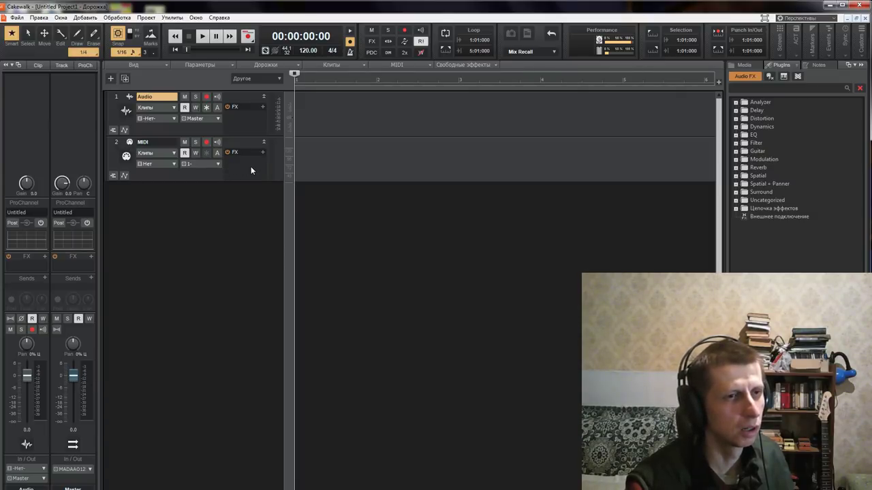
right_click(122, 238)
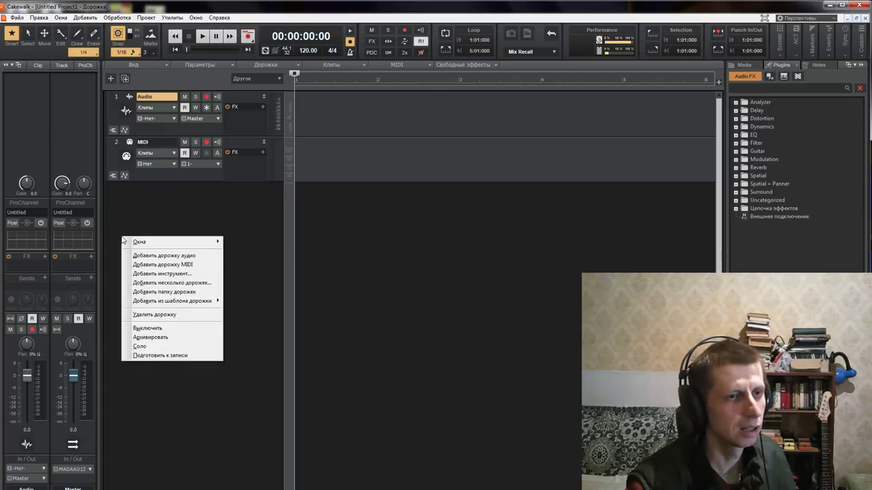
click(153, 274)
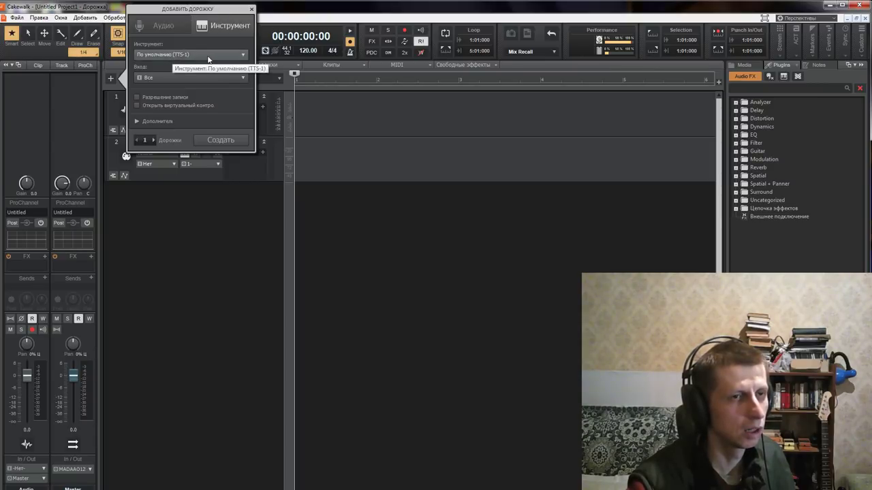
click(208, 59)
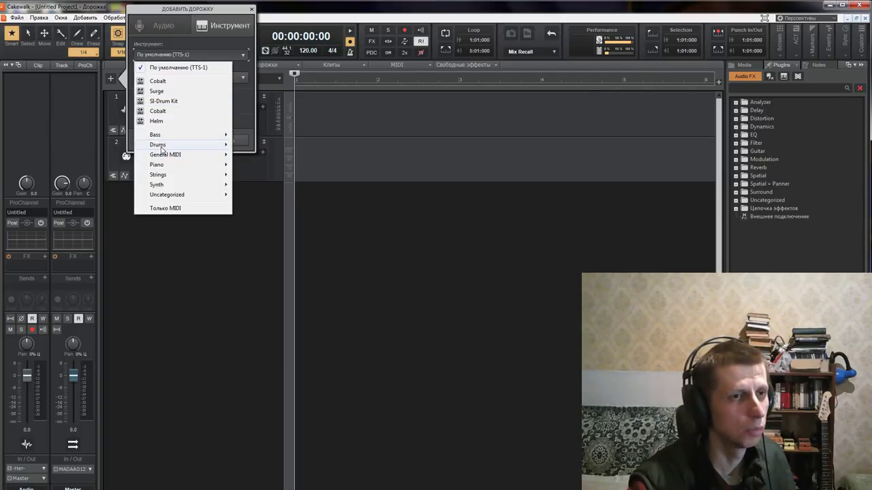
mouse_move(160, 148)
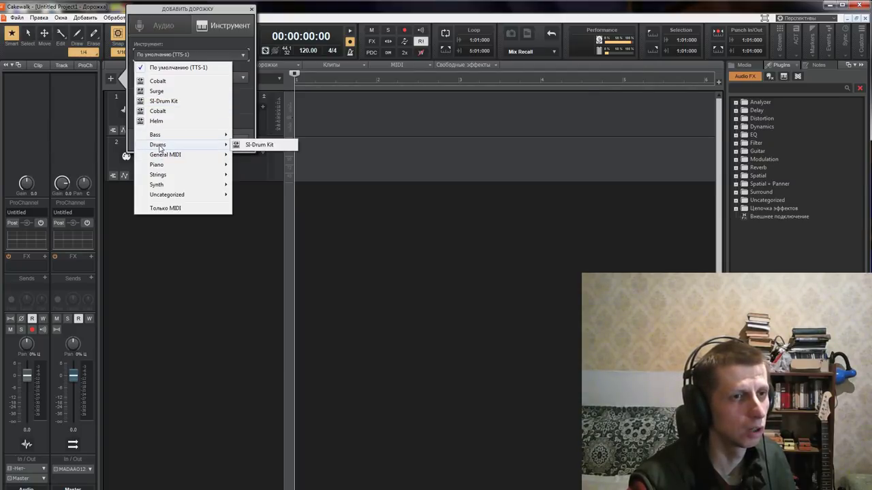
click(246, 146)
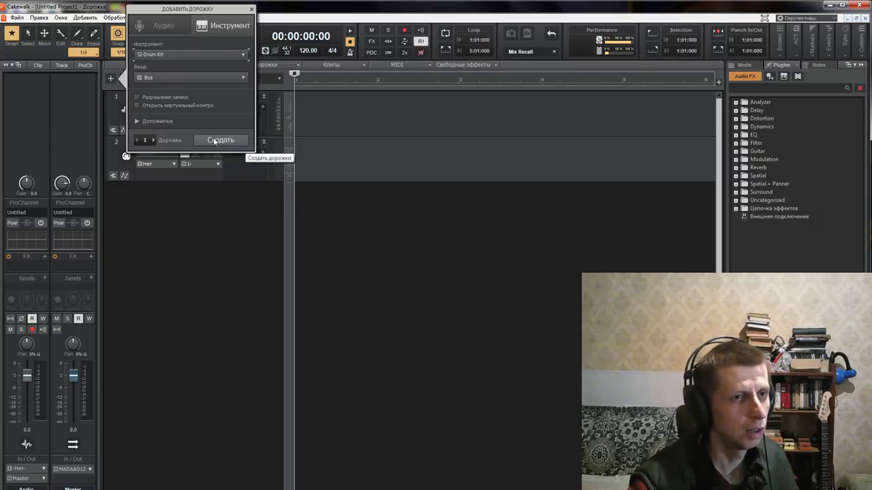
click(220, 141)
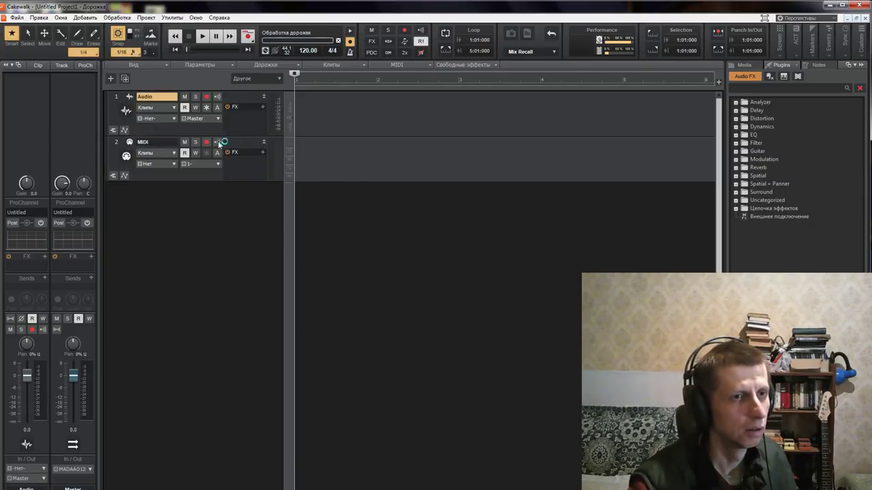
- Audition the snare and the kick drum on the SI-Drum Kit's pictured drum set
drag(343, 163, 368, 168)
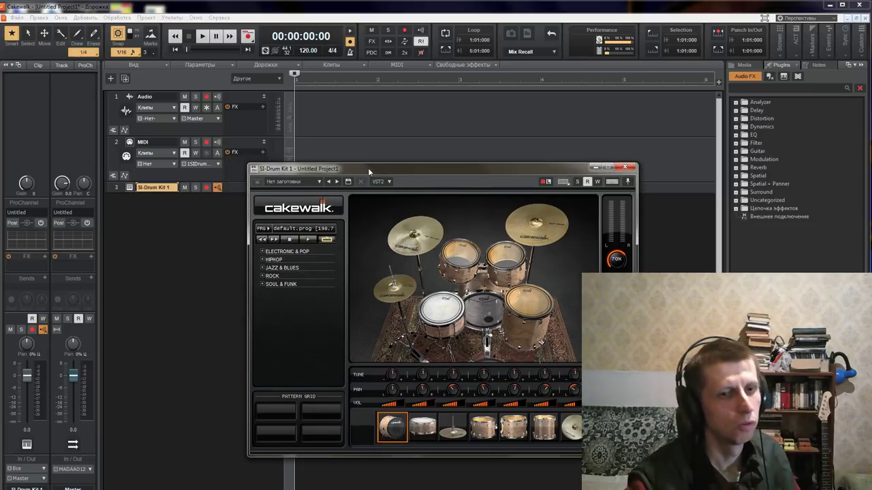
click(433, 308)
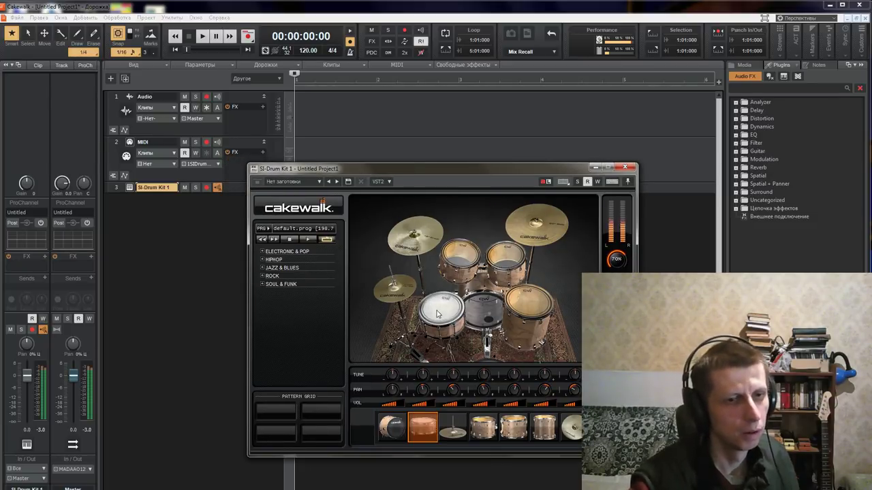
click(480, 315)
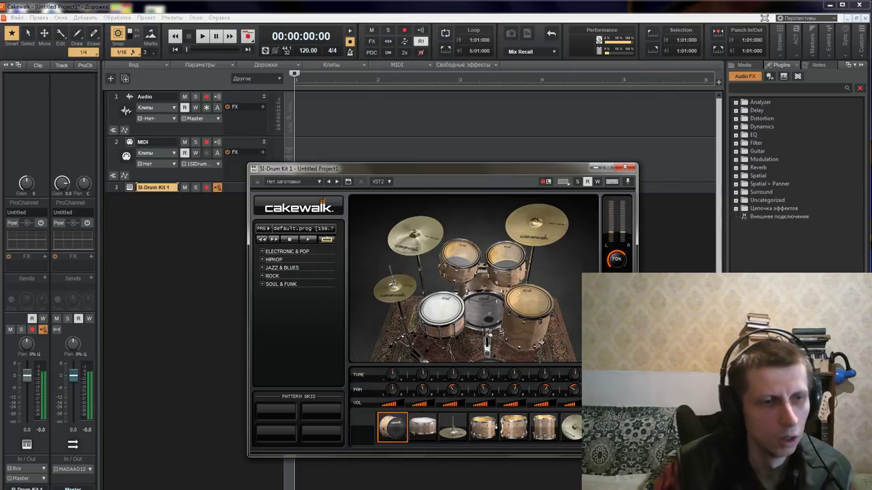
- Try the Big Room Kit and Hip Hop Heavy programs, load In Yo Face.prog instead, and close the drum kit window
click(280, 231)
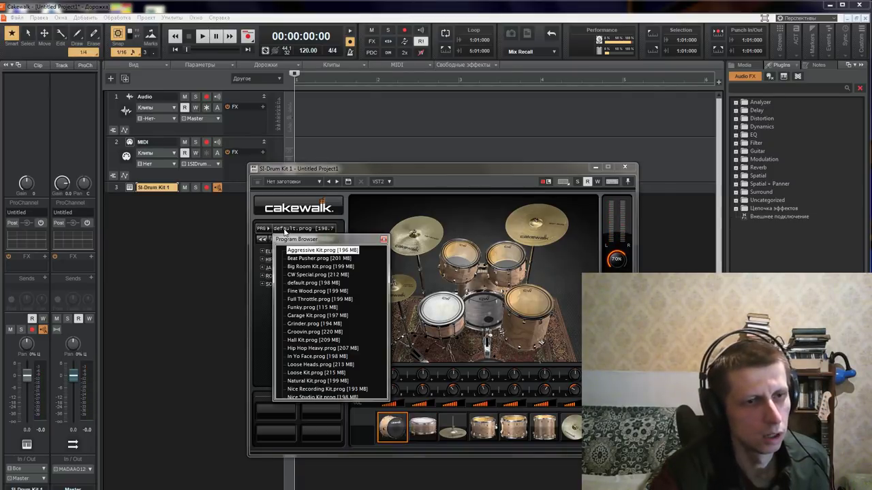
click(301, 267)
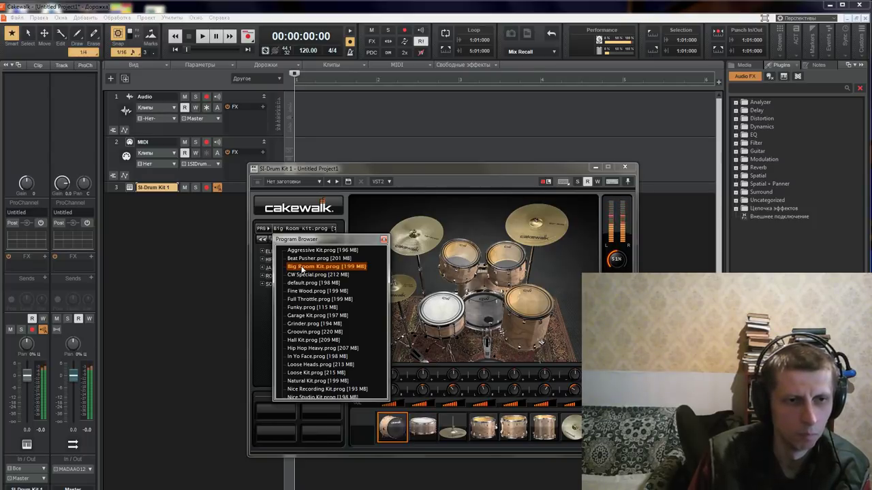
click(310, 348)
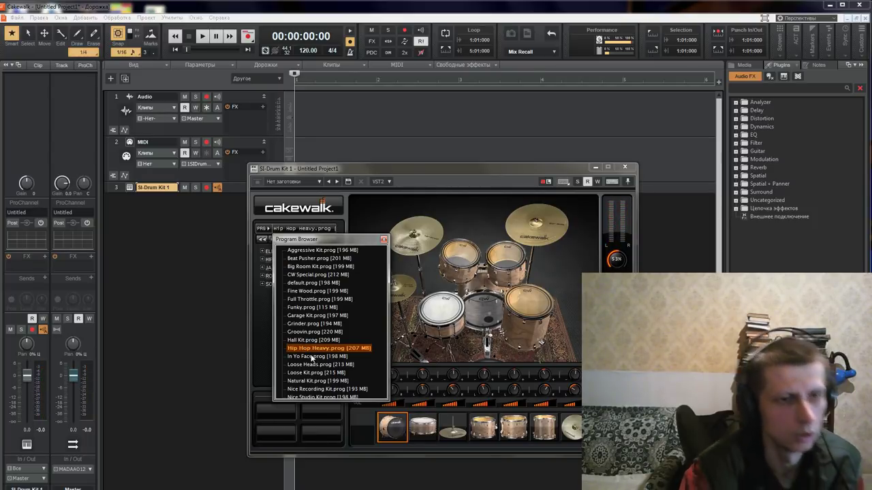
click(305, 357)
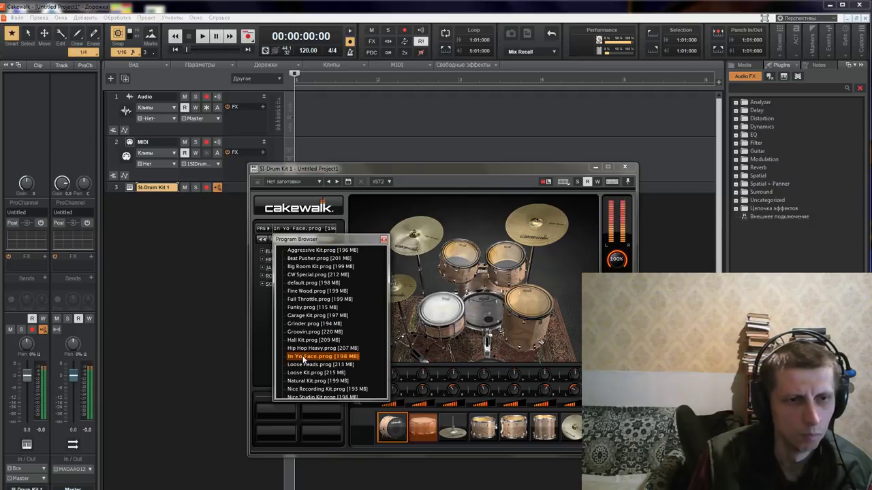
click(359, 172)
click(383, 240)
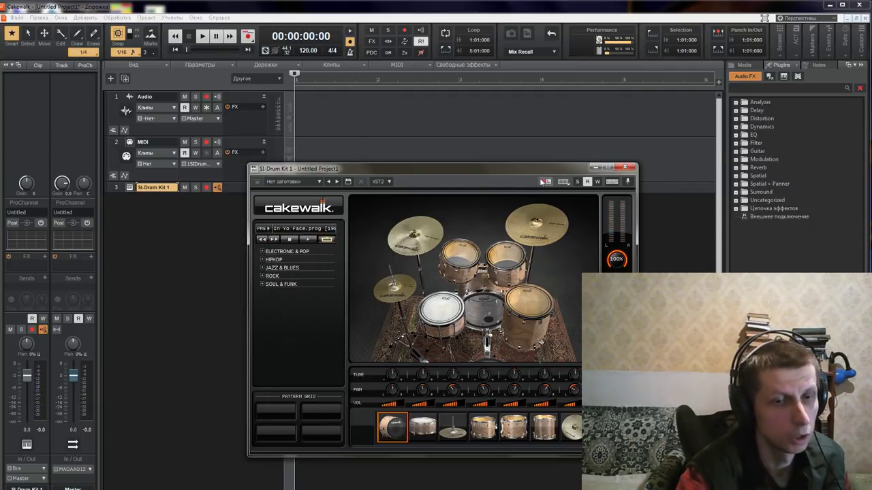
click(626, 166)
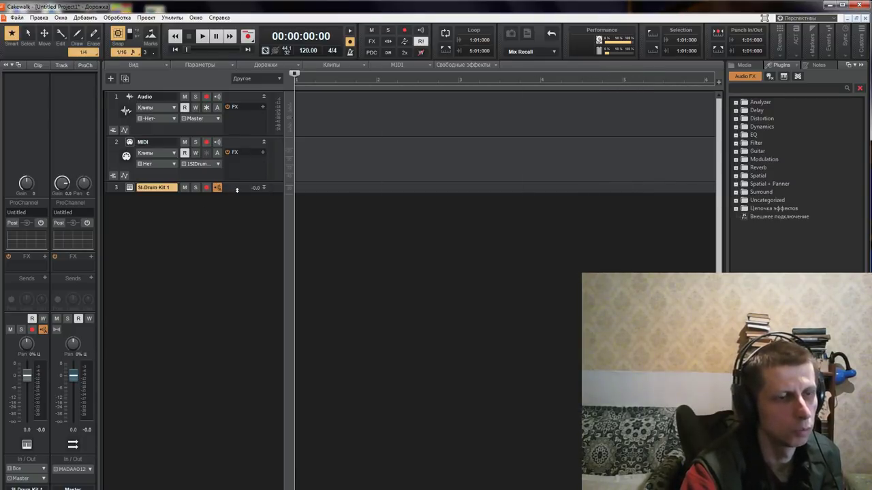
- Open the Step Sequencer for the SI-Drum Kit 1 track, with the clip position set near the start of measure 1
click(304, 189)
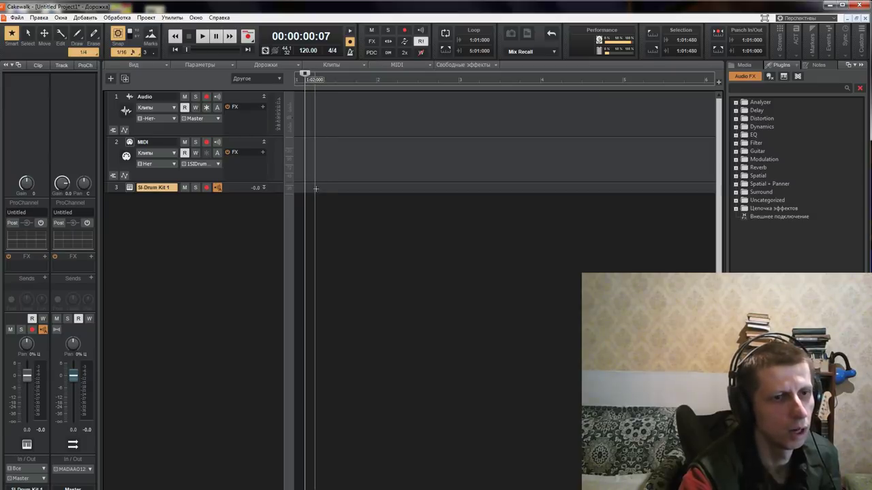
right_click(316, 190)
mouse_move(325, 206)
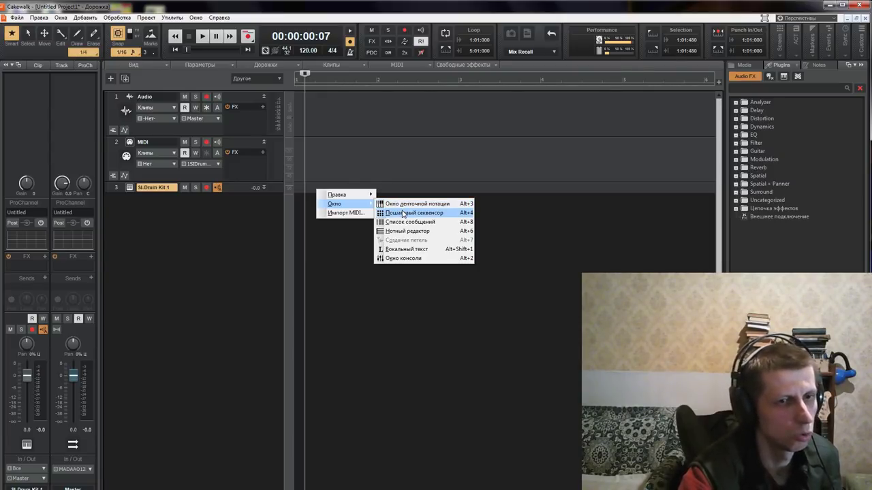
click(403, 213)
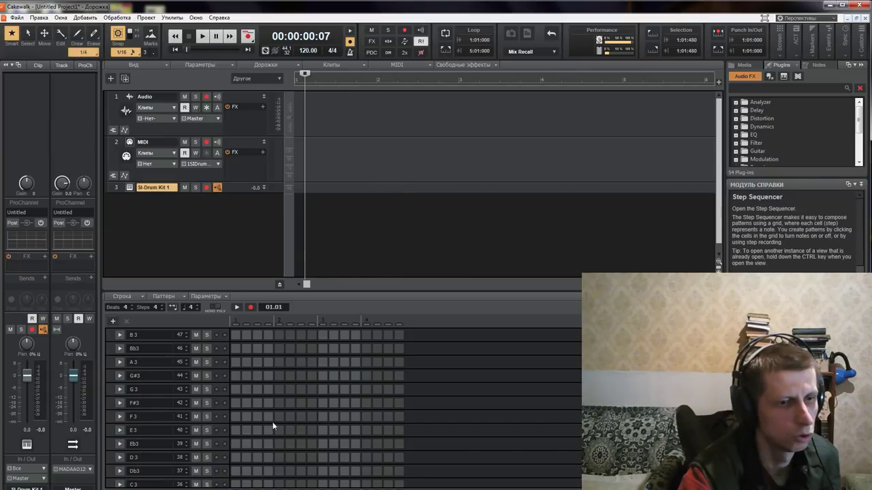
- Enter C3 (36) kick notes on the first step of all four beats and play the pattern from the project start
scroll(414, 385, down, 1)
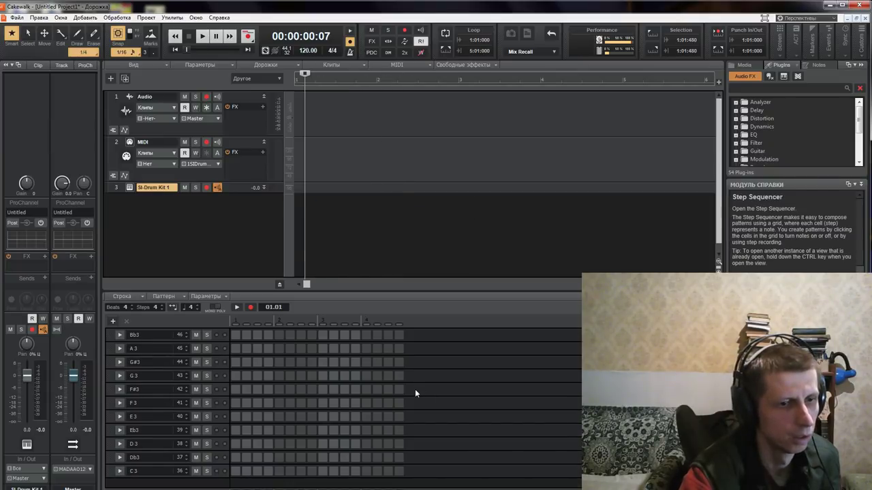
click(236, 471)
click(279, 471)
click(323, 471)
click(365, 471)
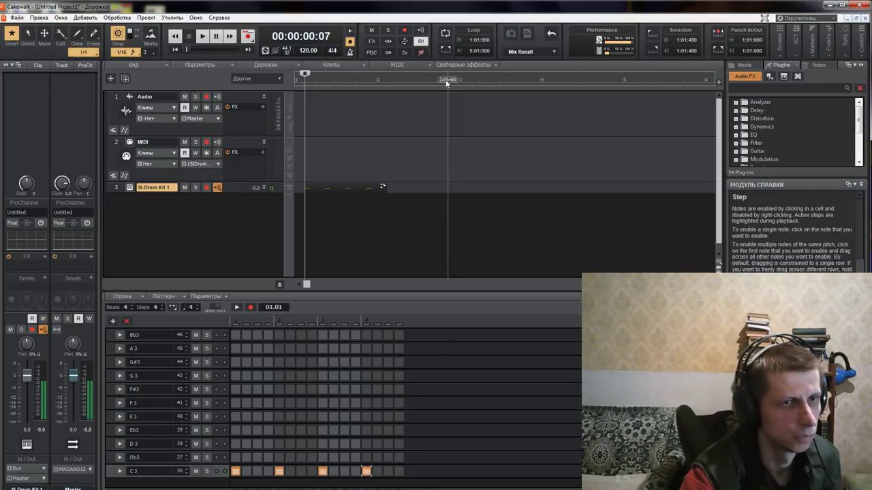
click(175, 37)
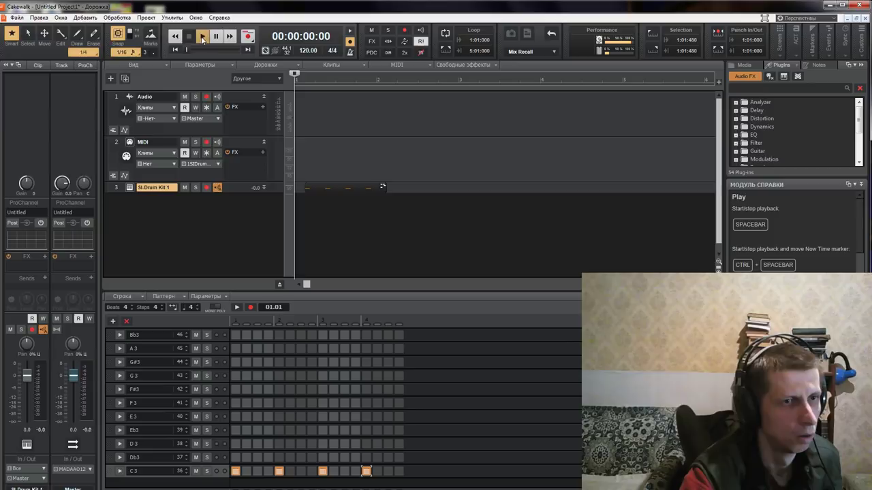
click(202, 37)
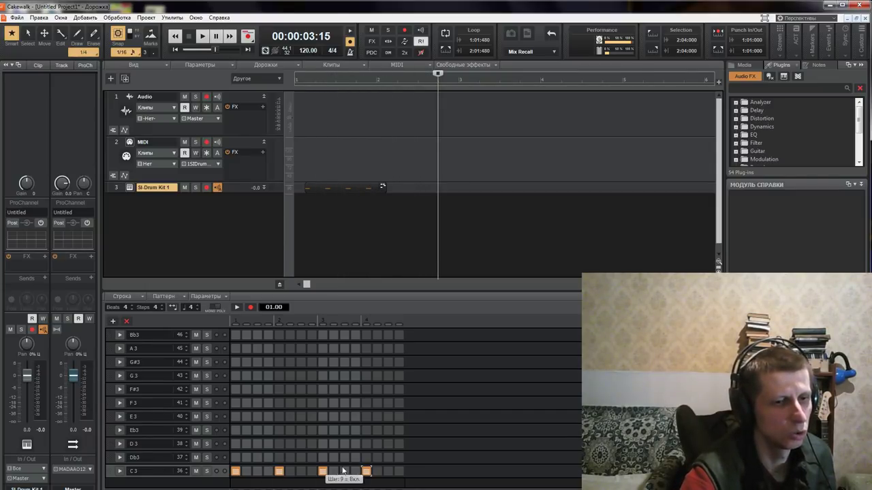
- Enlarge the drum track, move its clip to the project start, and play it looped from 1:01:000 to 2:01:000
drag(241, 191, 239, 225)
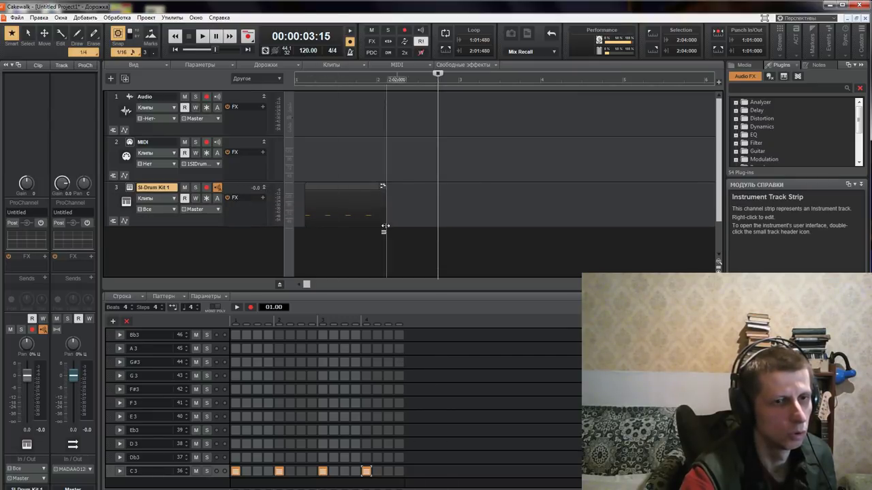
click(350, 191)
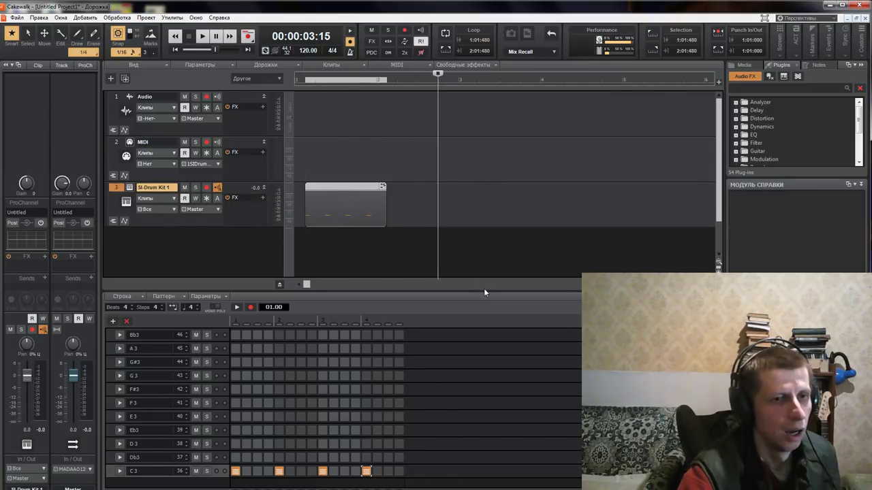
drag(343, 186, 328, 186)
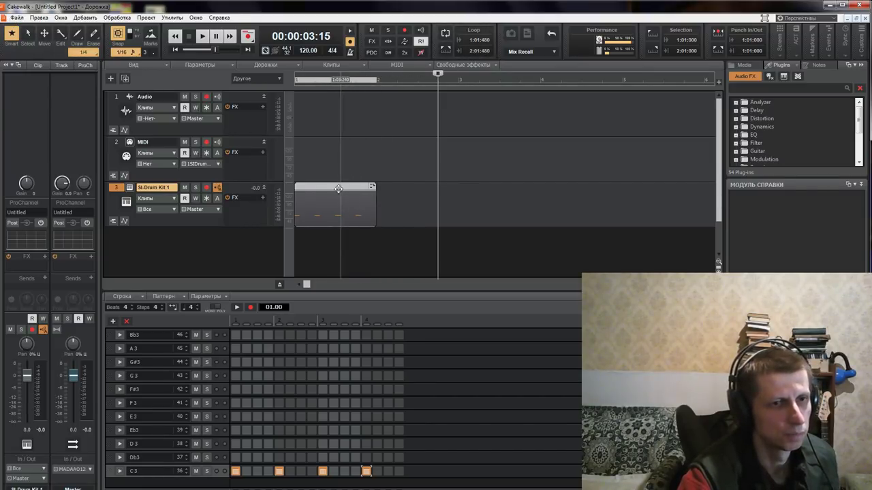
click(448, 51)
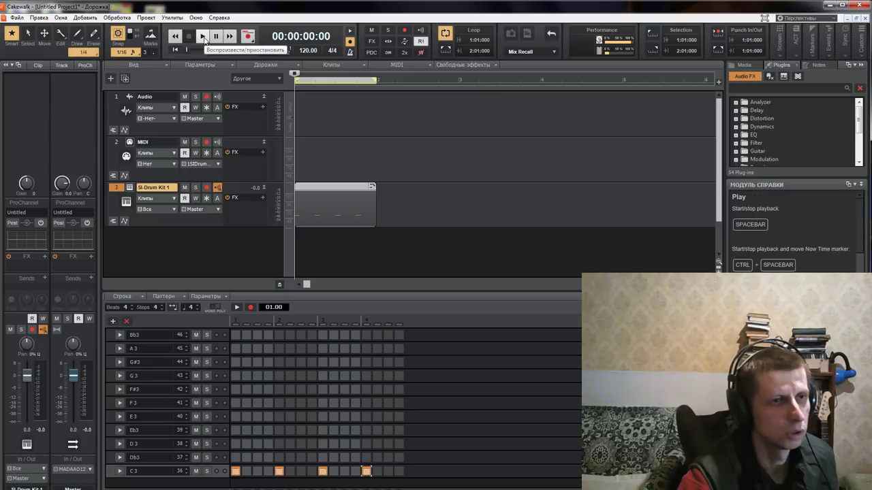
click(203, 36)
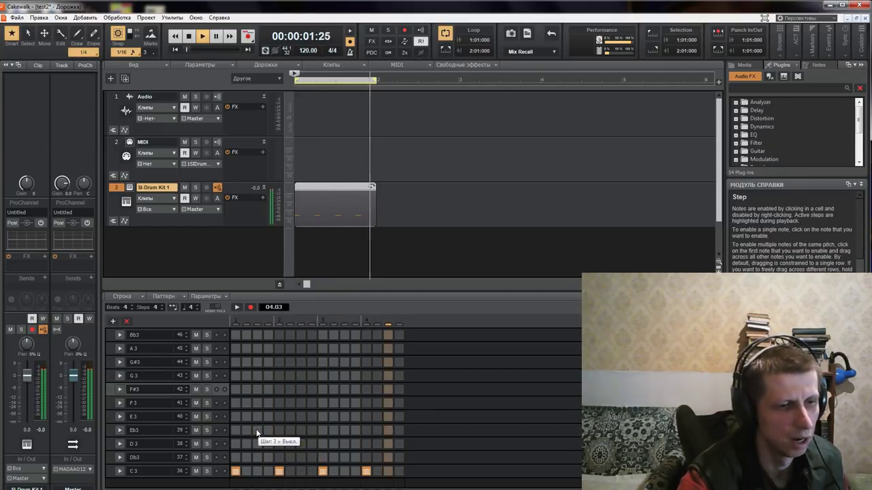
- Enter D3 (38) snare notes on the third step of each of the four beats
click(257, 430)
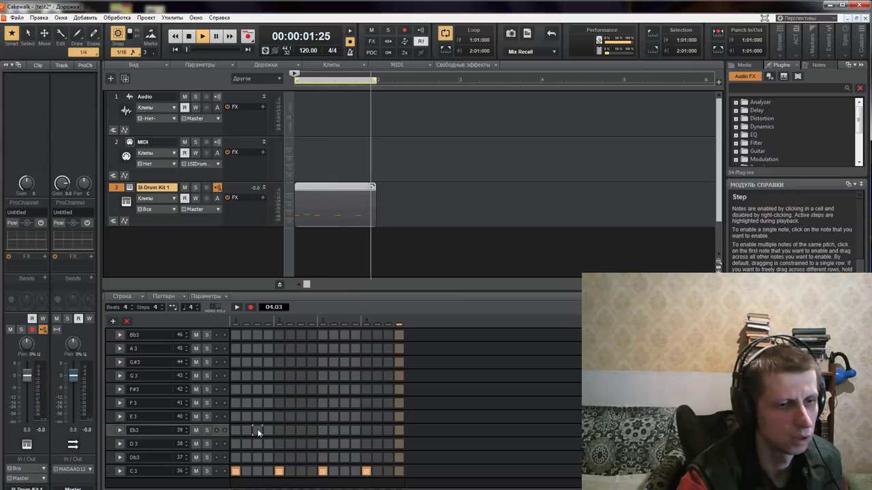
click(257, 443)
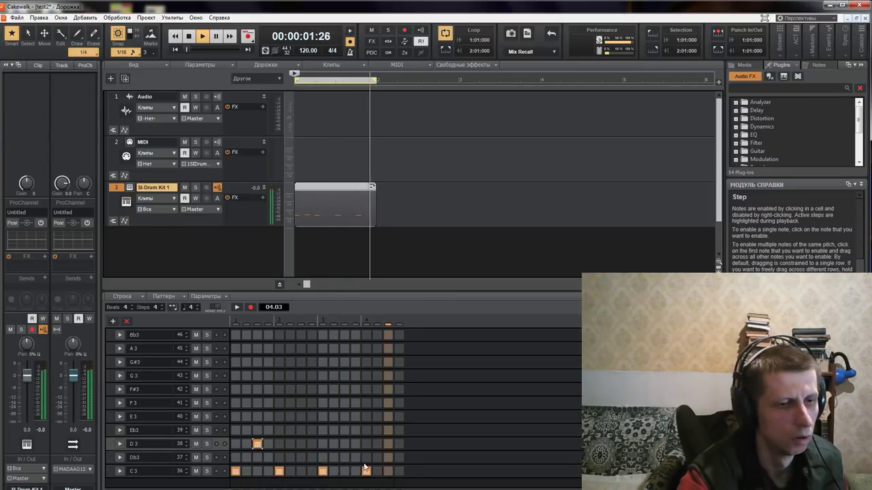
click(303, 443)
click(344, 444)
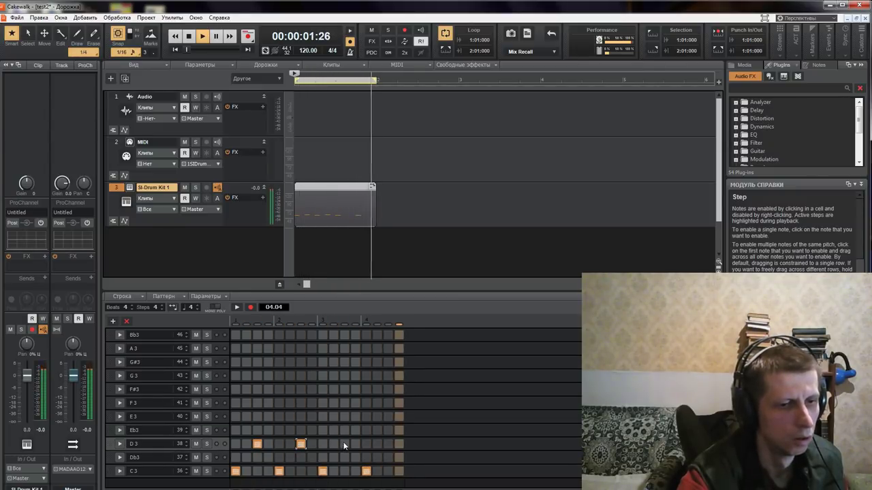
click(387, 444)
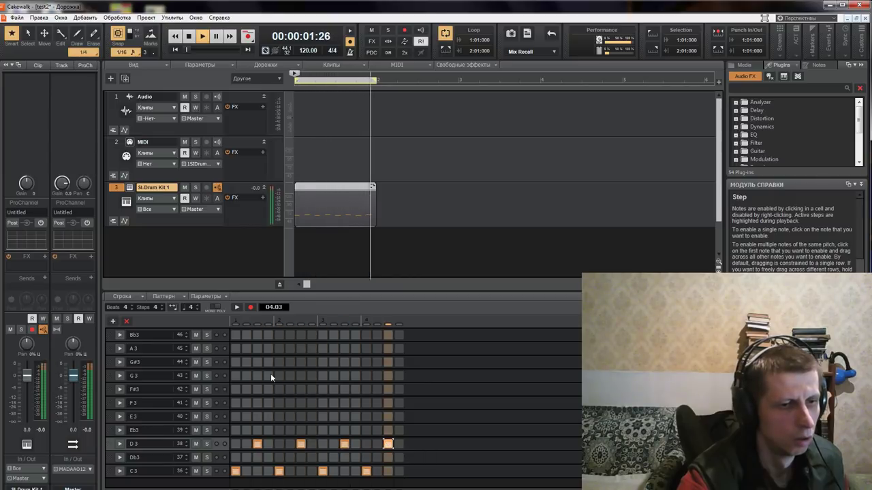
- Enter F#3 (42) notes on steps 1, 3, 5, 7, 8, 10, 12, 13, 14 and 16, and save the project
click(235, 376)
right_click(234, 375)
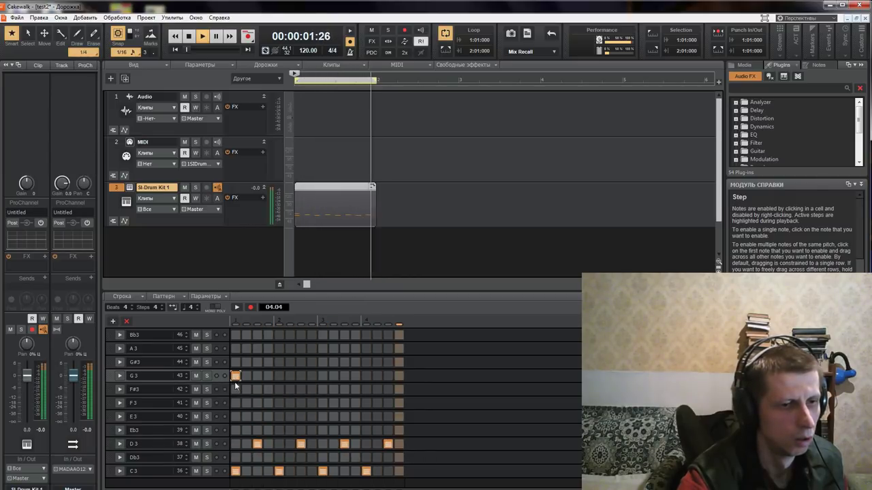
click(235, 389)
click(257, 388)
click(279, 389)
drag(302, 389, 312, 388)
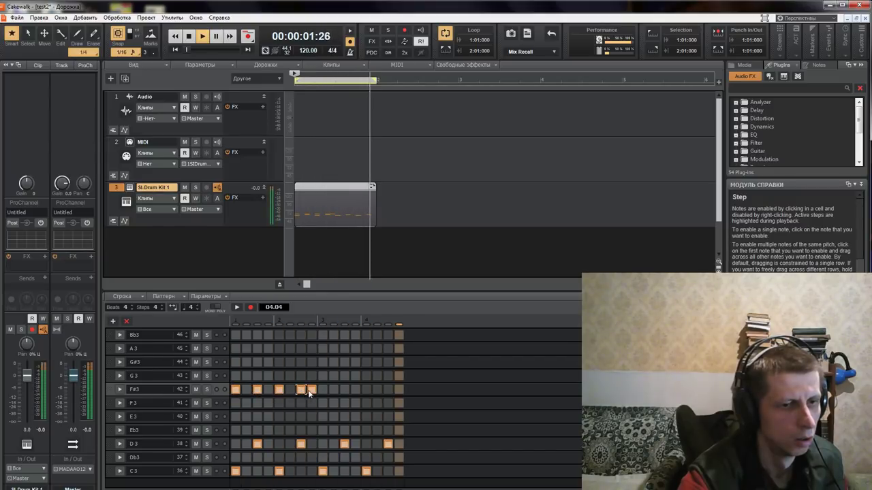
click(333, 389)
click(354, 389)
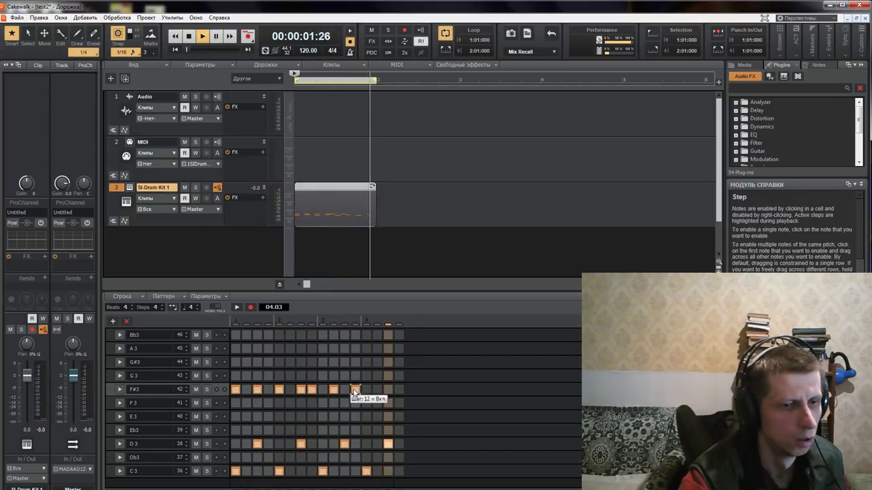
click(377, 389)
click(399, 390)
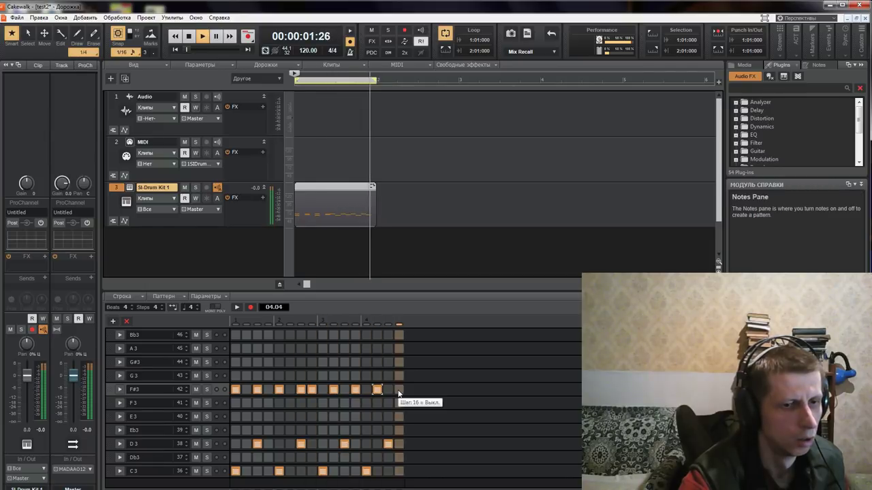
click(366, 389)
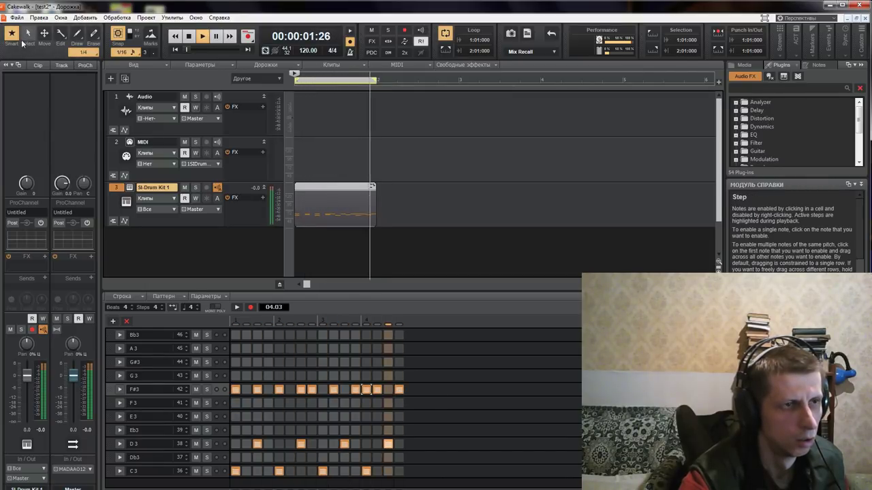
click(16, 17)
click(32, 77)
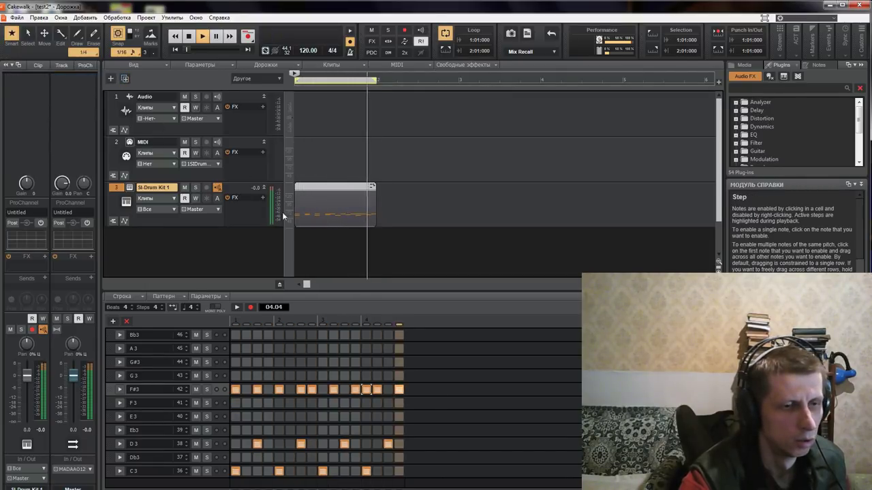
- Audition Garage Kit and Groovin in the SI-Drum Kit 1 instrument, and load Hall Kit.prog
click(126, 202)
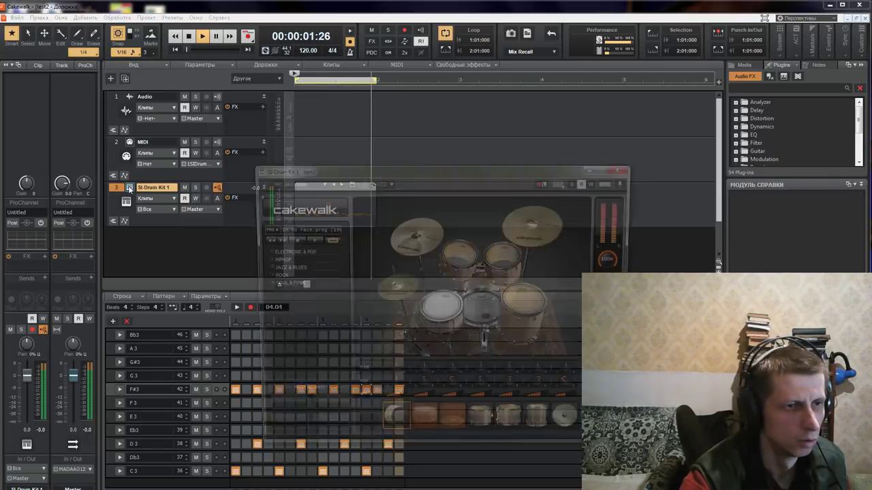
click(313, 233)
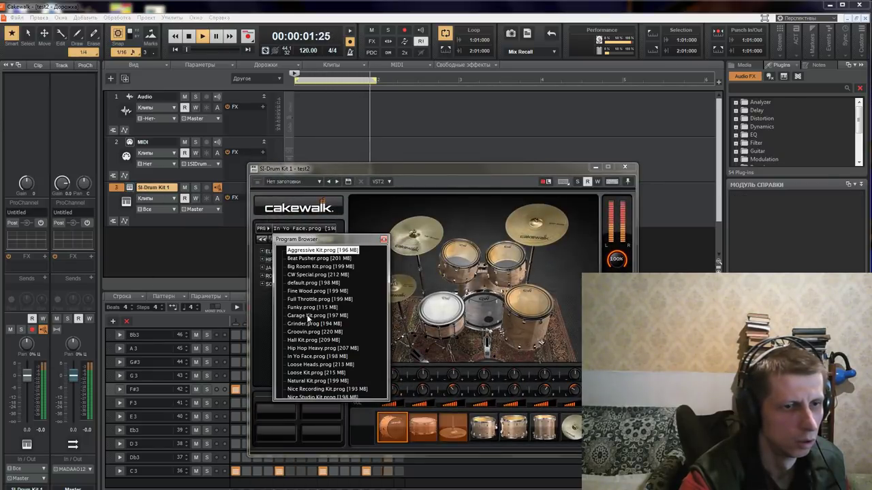
click(310, 315)
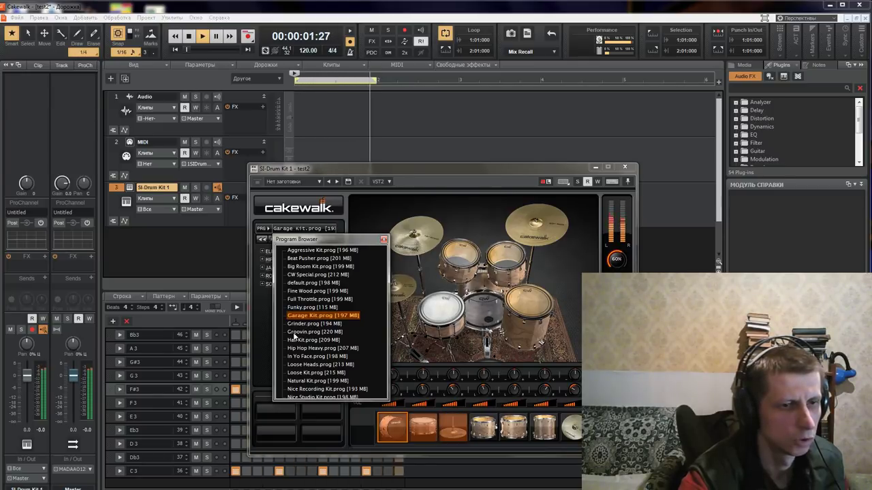
click(303, 331)
click(309, 340)
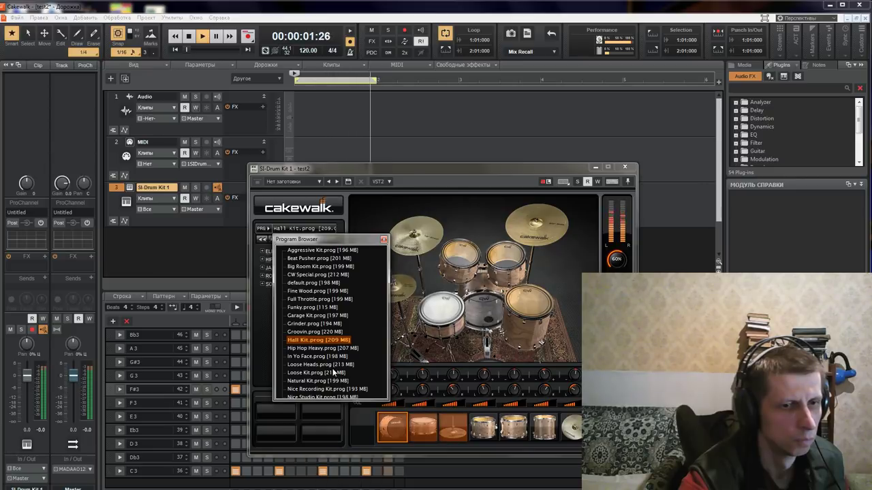
click(623, 167)
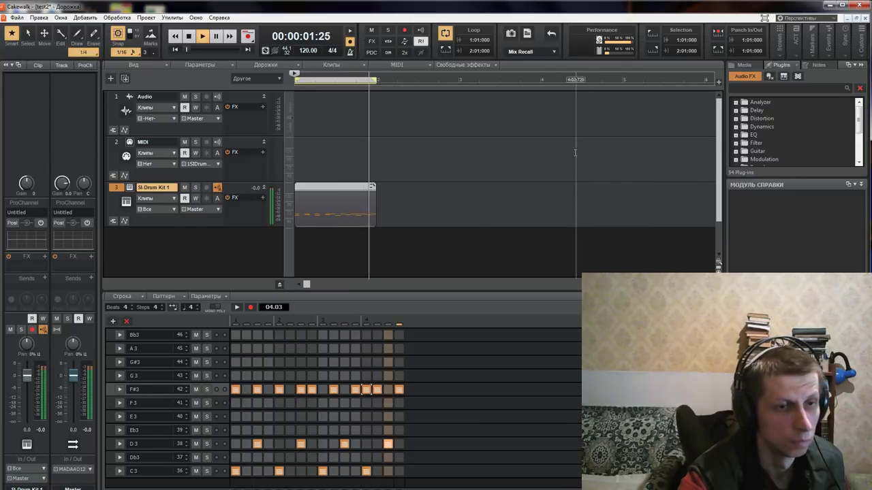
- Stop playback and save the project
click(190, 37)
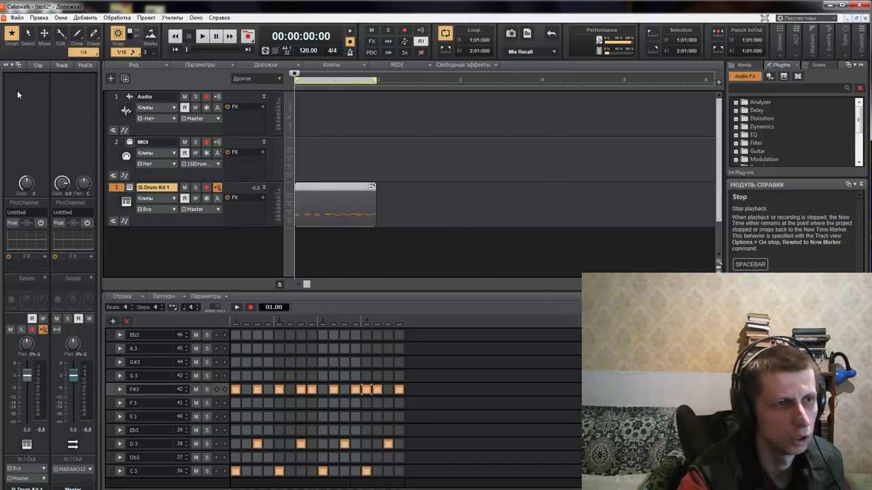
click(6, 21)
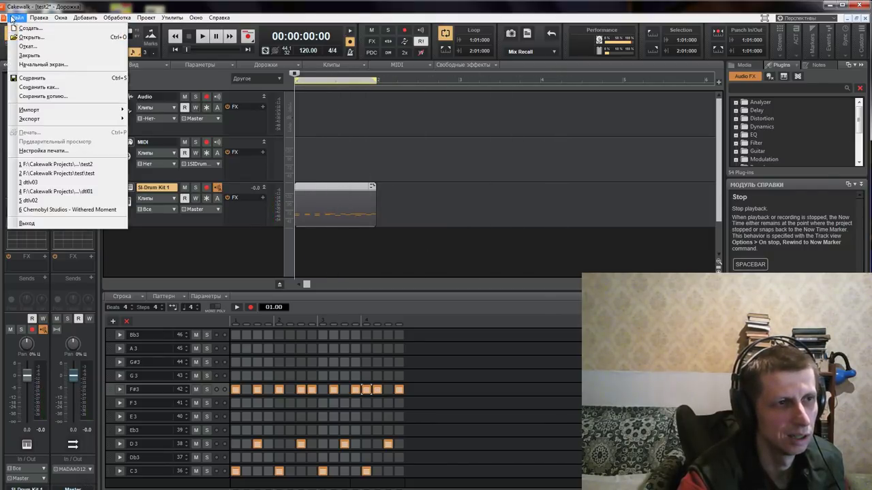
click(27, 77)
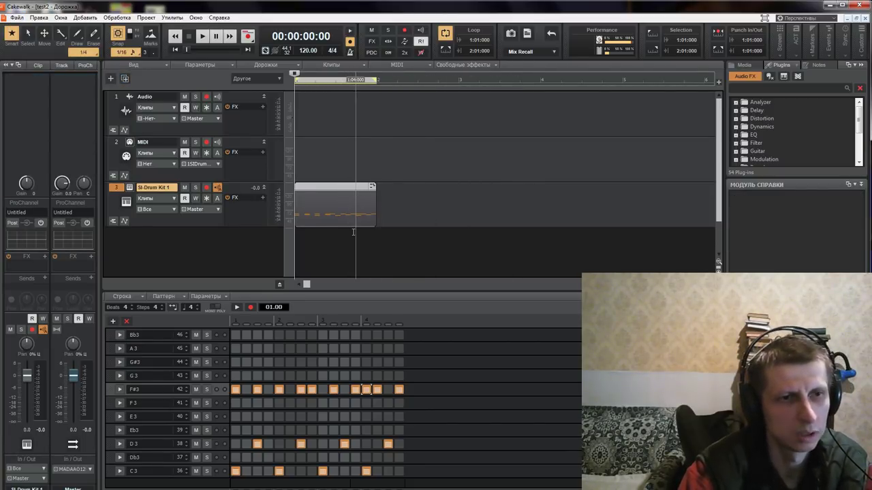
- Apply groove-clip looping to the SI-Drum Kit 1 clip and extend its end to 8:01:000 to repeat the pattern
right_click(326, 186)
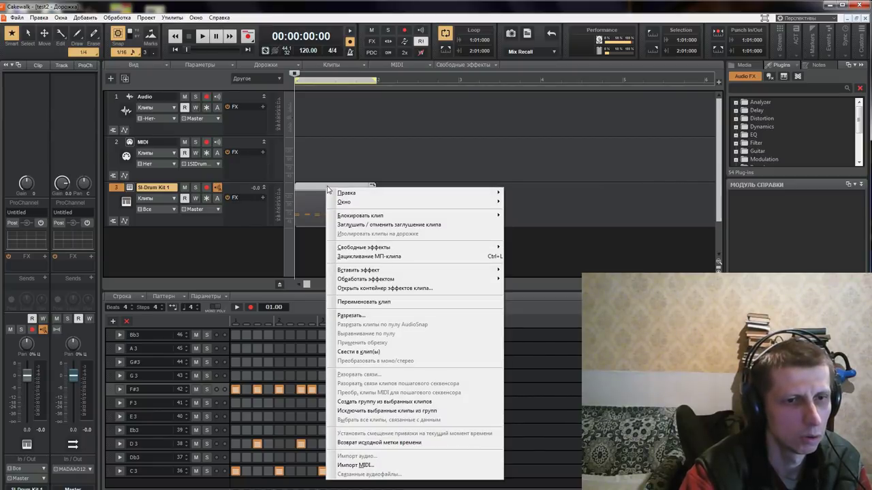
click(378, 257)
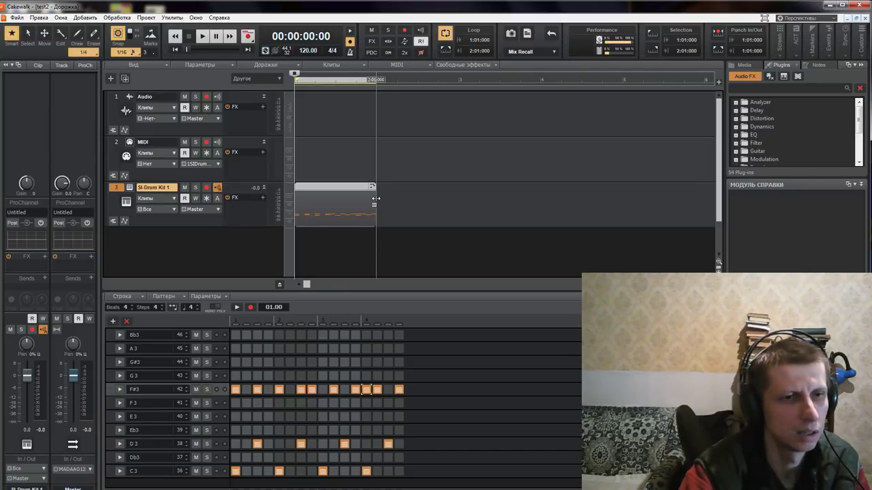
drag(375, 198, 632, 207)
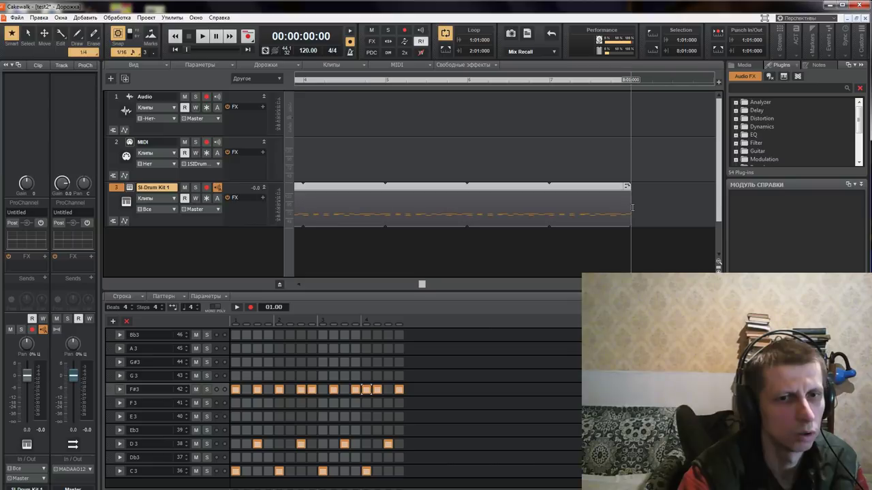
- Open the extended drum clip in the Piano Roll view
scroll(391, 209, down, 1)
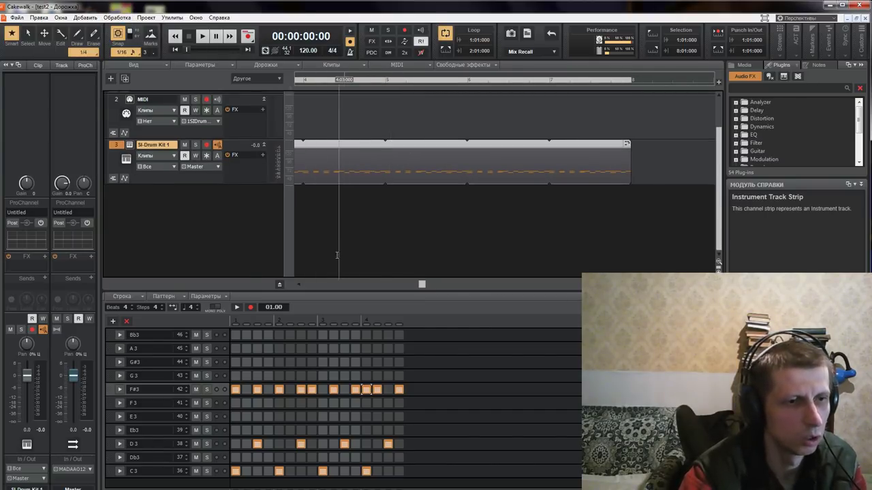
right_click(330, 172)
mouse_move(369, 188)
click(544, 186)
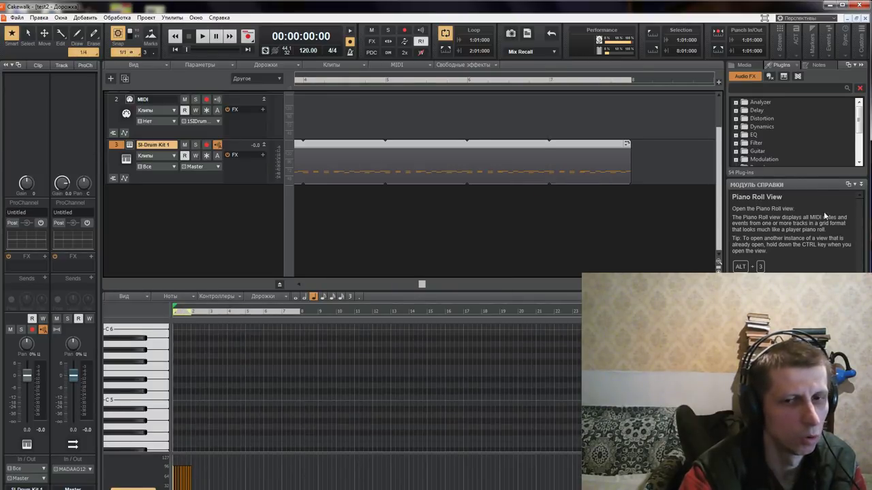
- Play the project briefly from its start and turn off transport looping
key(space)
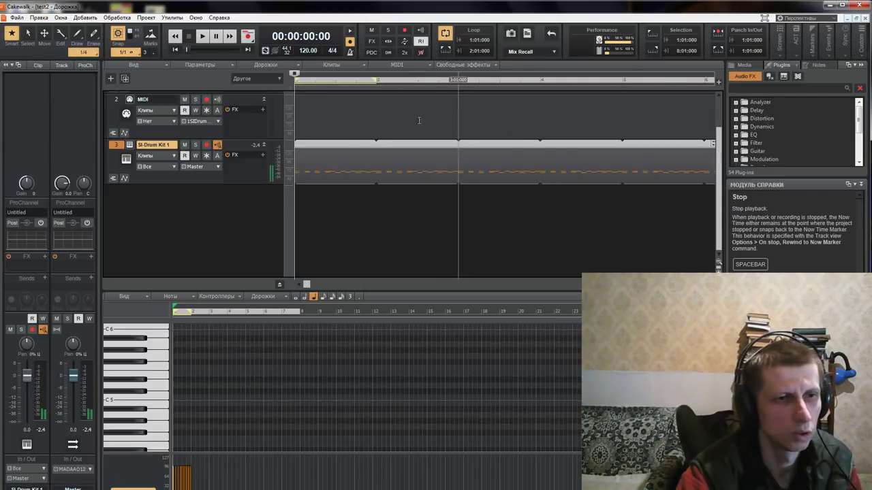
click(444, 34)
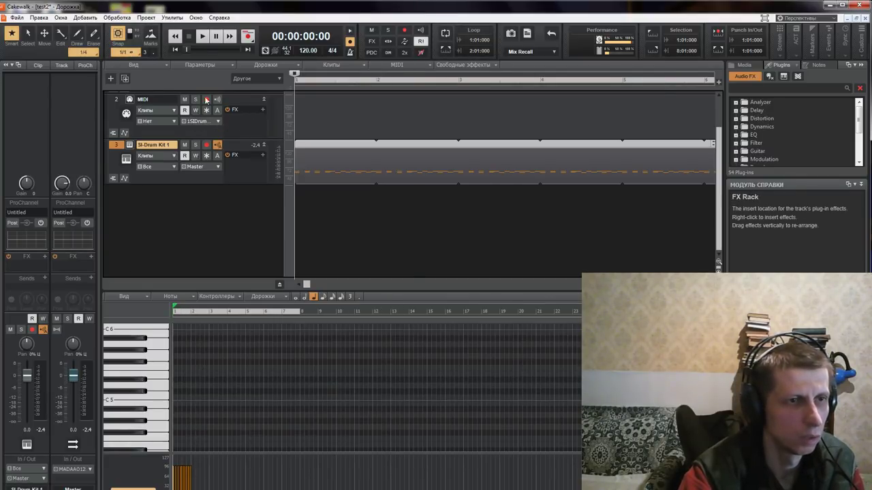
- Compare the inspector strips of the MIDI track and the SI-Drum Kit 1 track
click(145, 137)
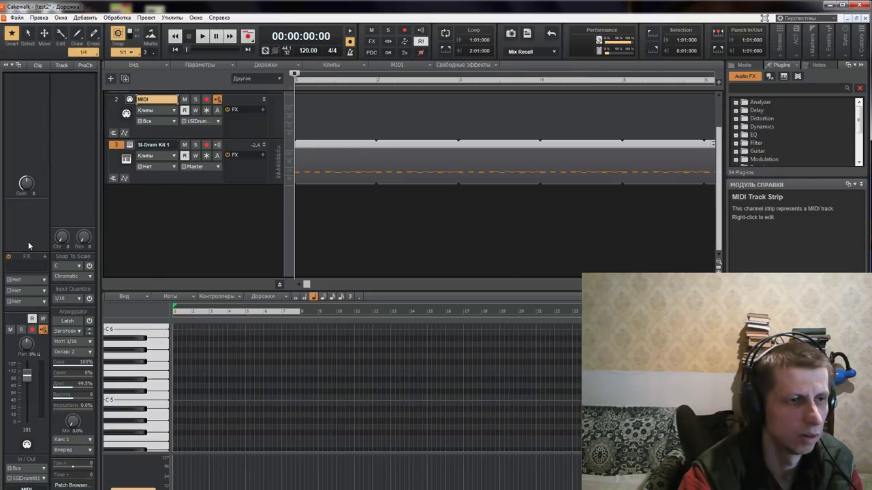
click(150, 177)
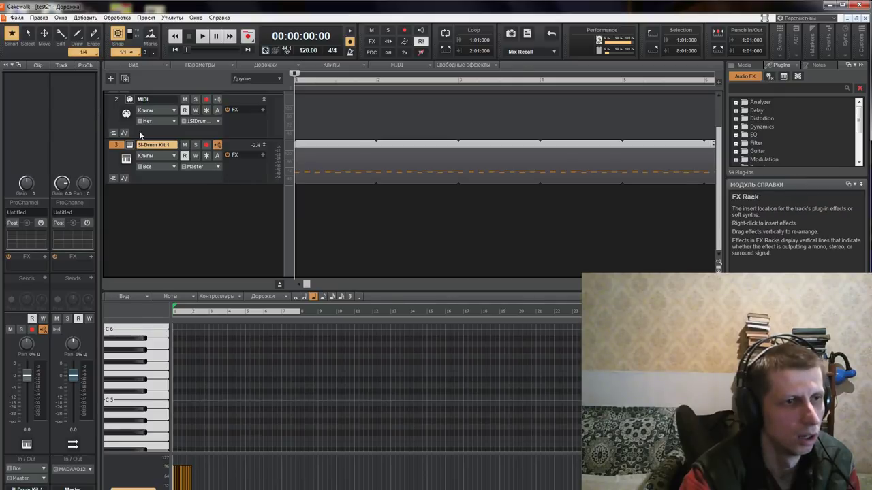
- Show the Step Sequencer, Piano Roll and Console views for the drum track, and view its MIDI controls in the inspector
key(alt+2)
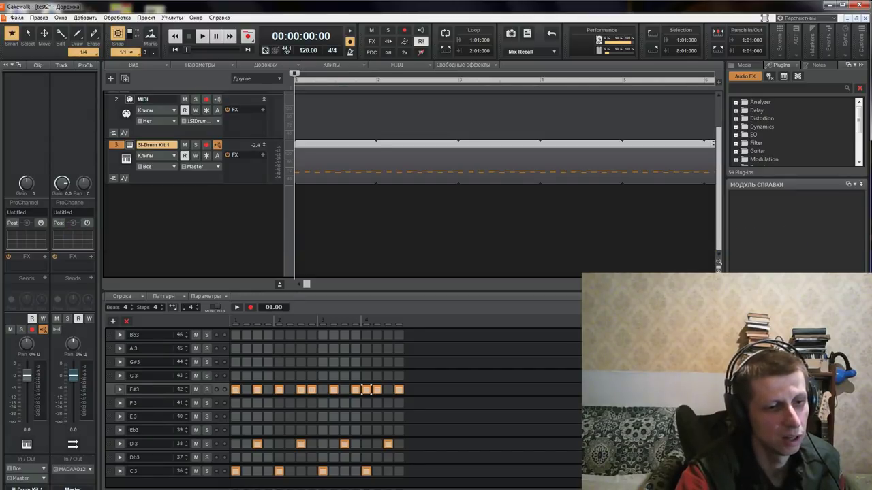
key(alt+3)
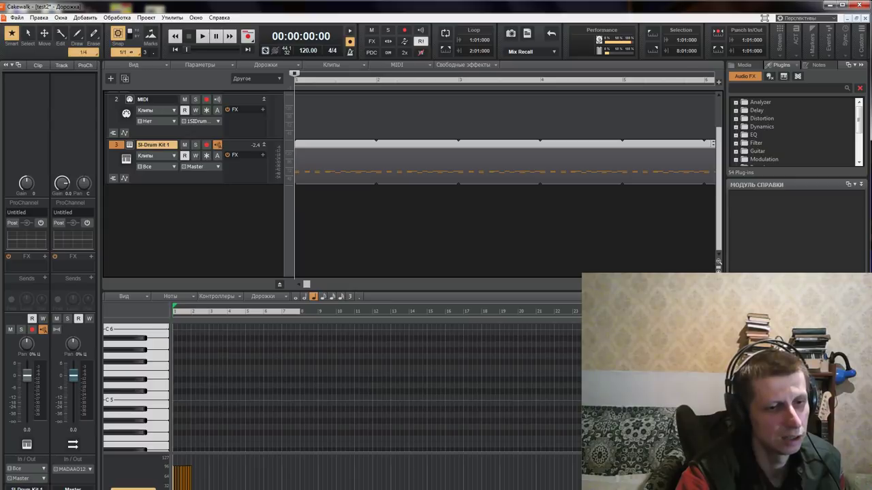
key(alt+2)
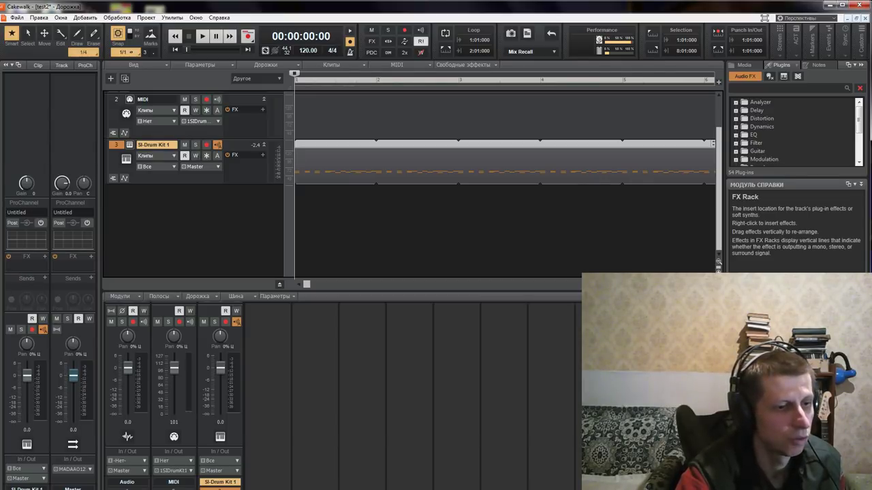
click(28, 65)
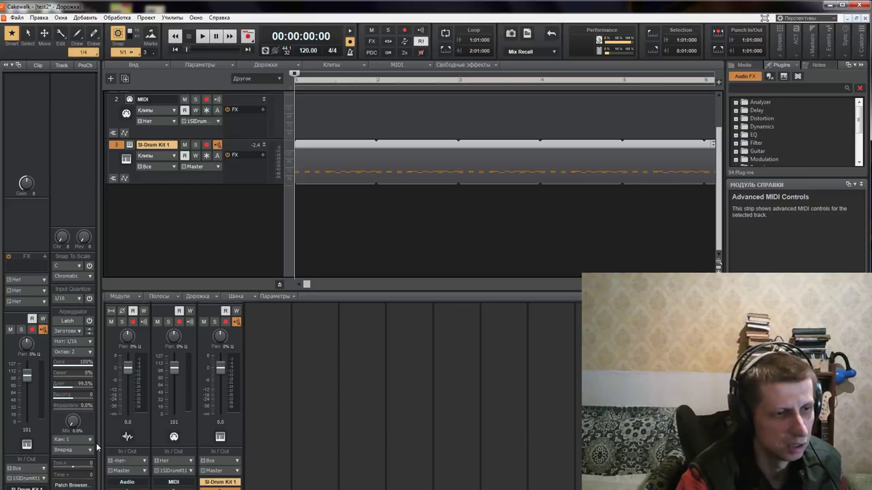
- Add the TH3 guitar effect to the SI-Drum Kit 1 track's effects rack
right_click(14, 268)
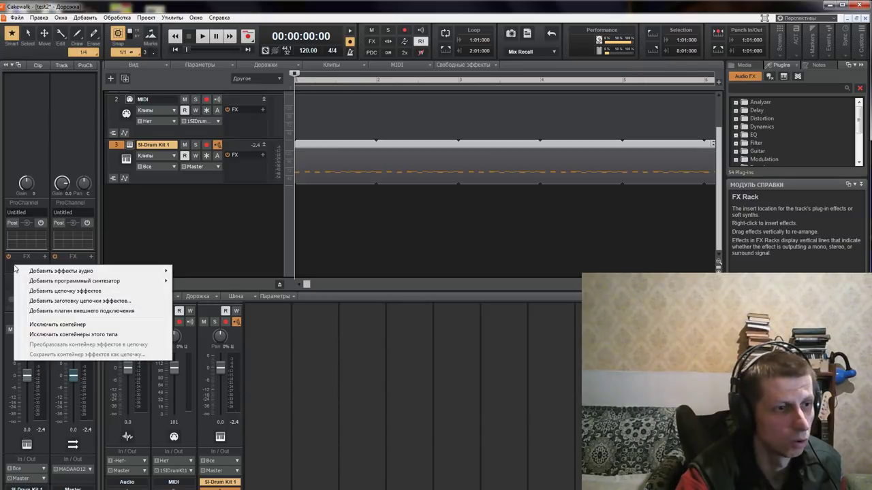
mouse_move(25, 272)
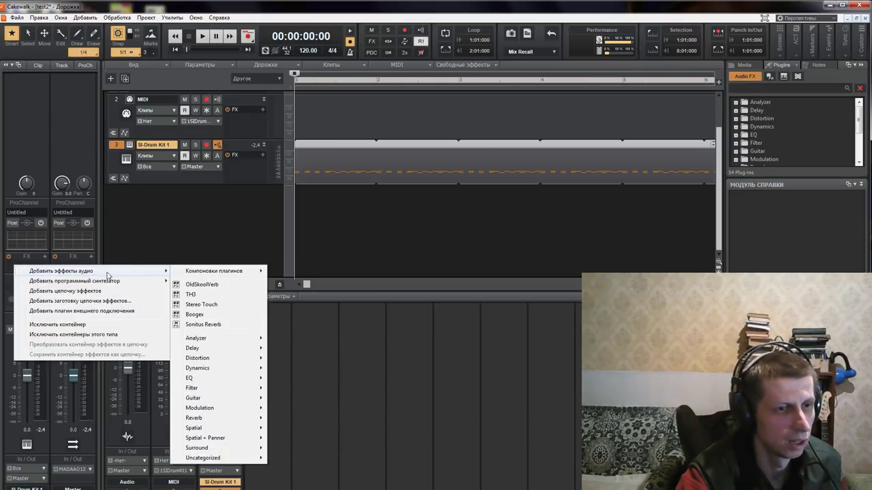
mouse_move(225, 388)
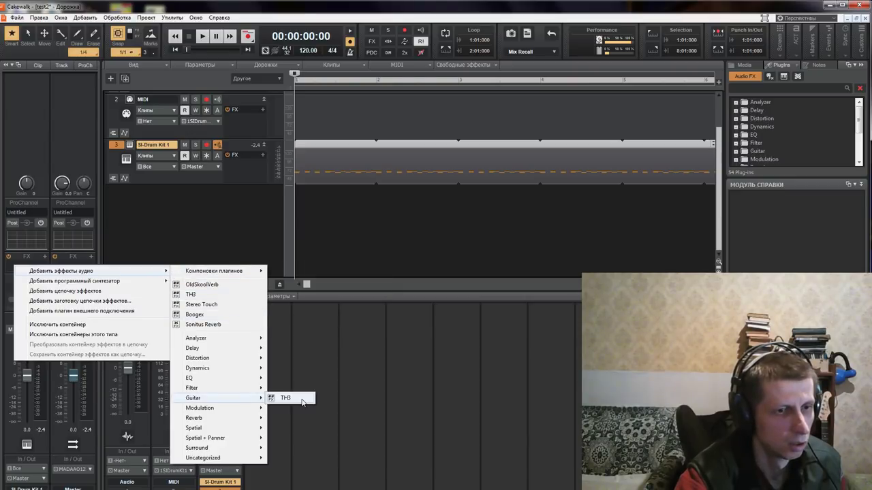
click(293, 399)
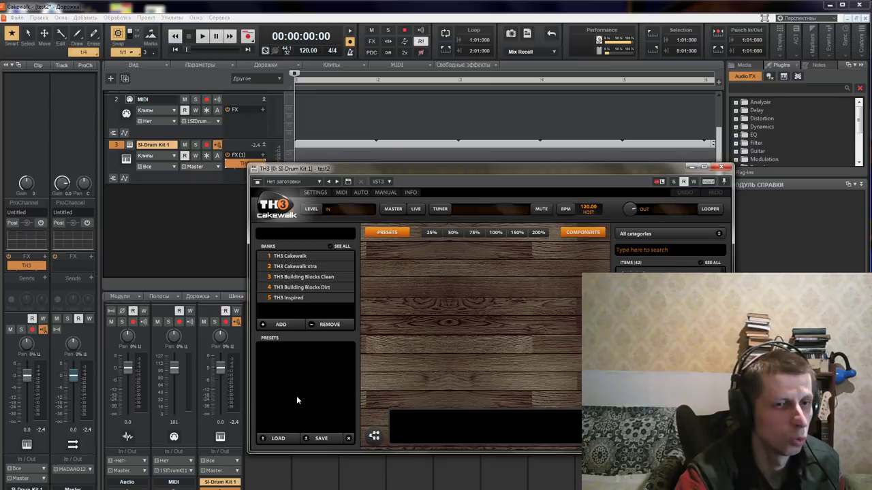
- Move the TH3 window clear and load THe Crunch preset from the TH3 Cakewalk bank
drag(284, 168, 196, 190)
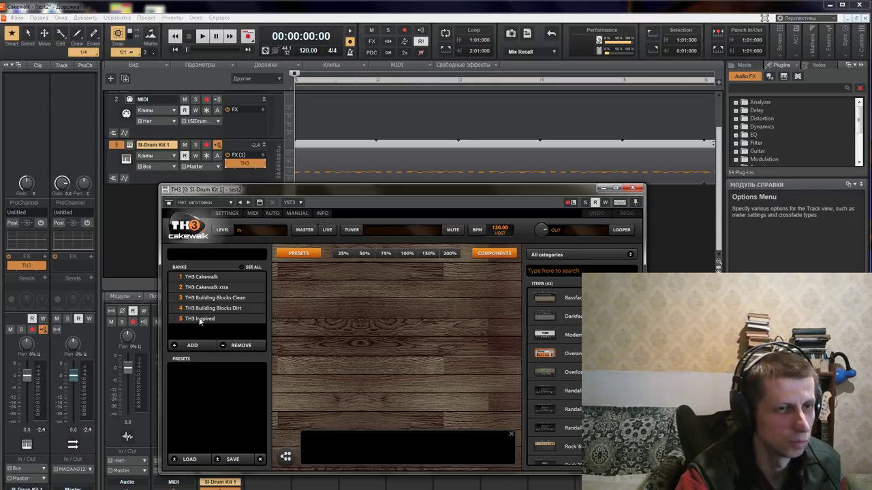
click(191, 280)
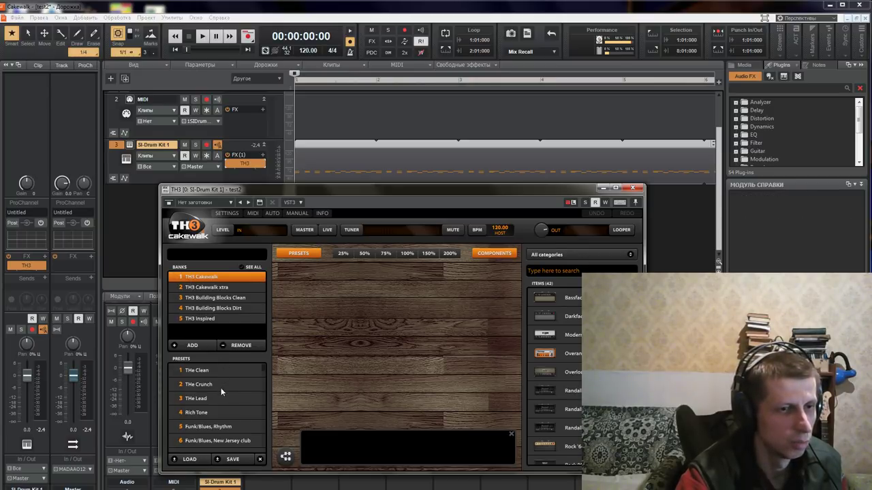
click(197, 386)
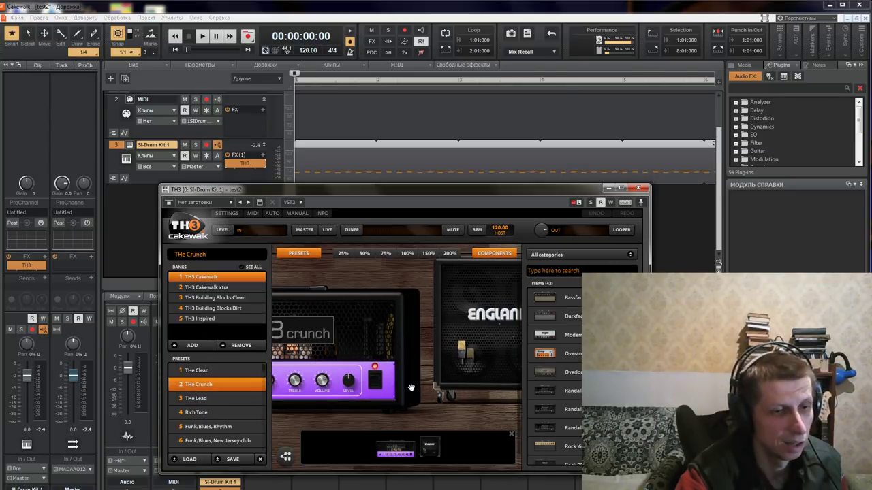
drag(350, 281, 378, 287)
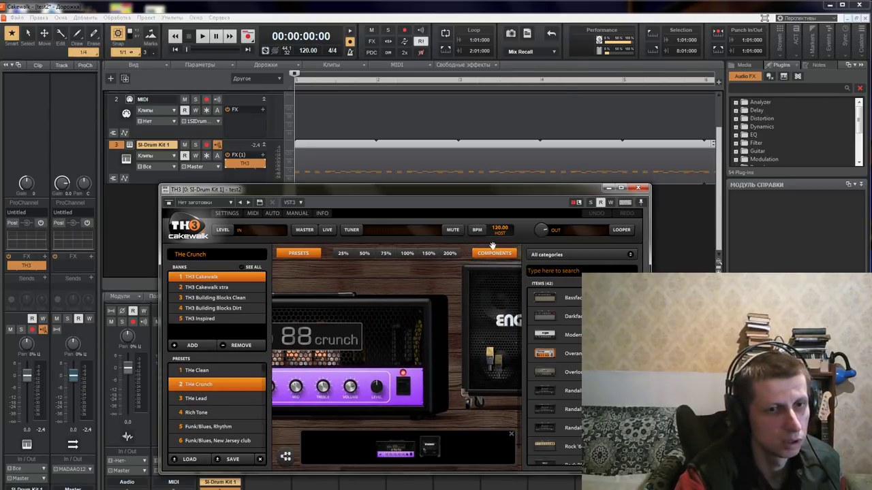
- Look over THe Crunch preset's amp head and England cabinet in the TH3 rig view
drag(320, 283, 355, 281)
drag(468, 414, 332, 409)
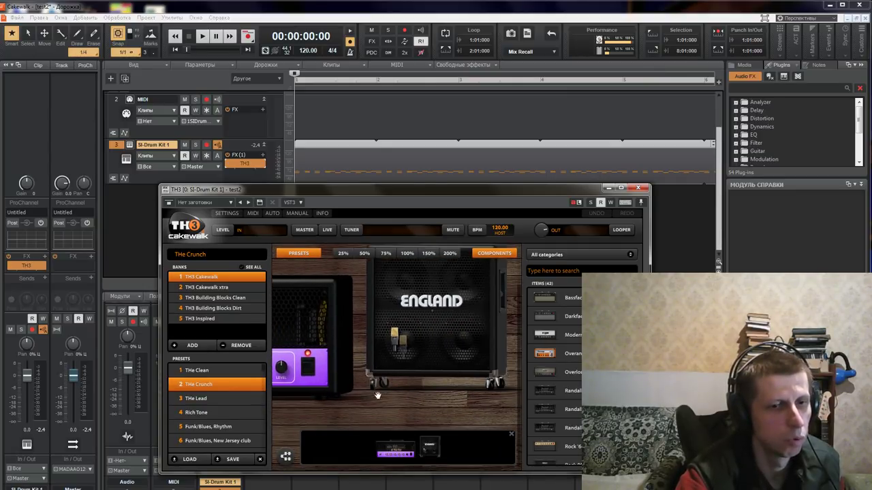
drag(501, 393, 461, 404)
drag(382, 418, 510, 404)
drag(343, 402, 418, 418)
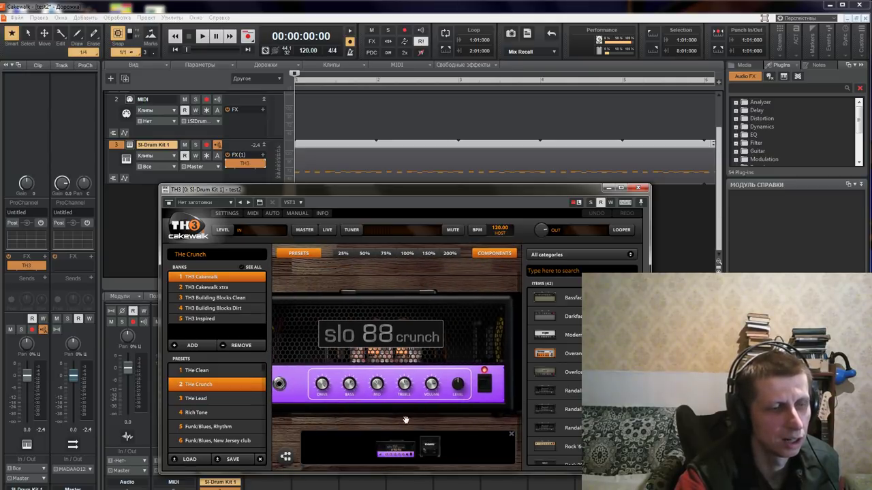
- Play the drum track and audition the Rich Tone and Funk/Blues, Rhythm presets in TH3
click(201, 37)
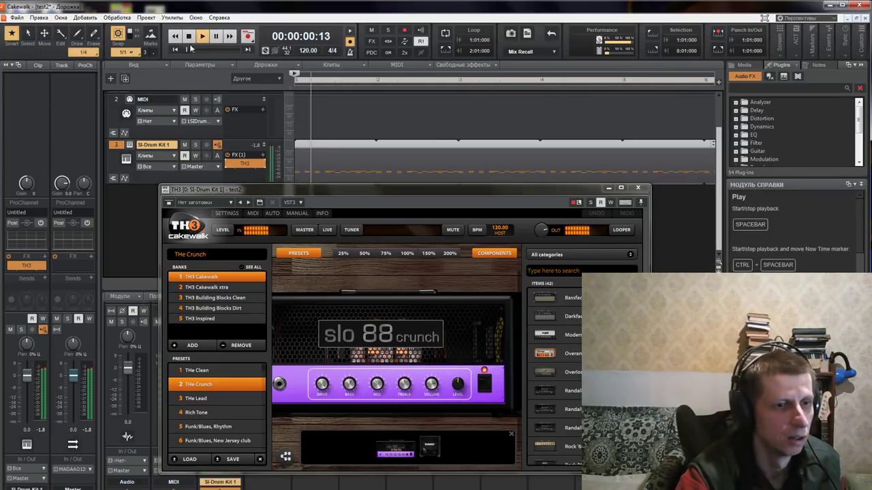
click(196, 412)
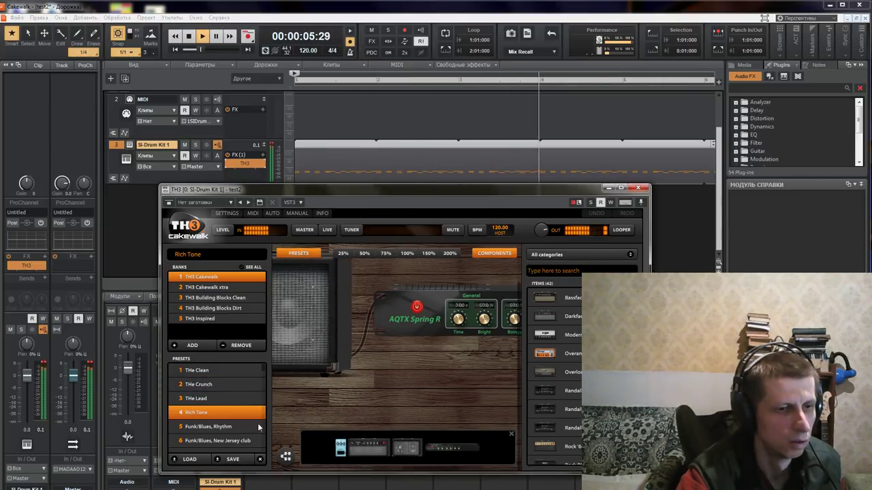
click(206, 431)
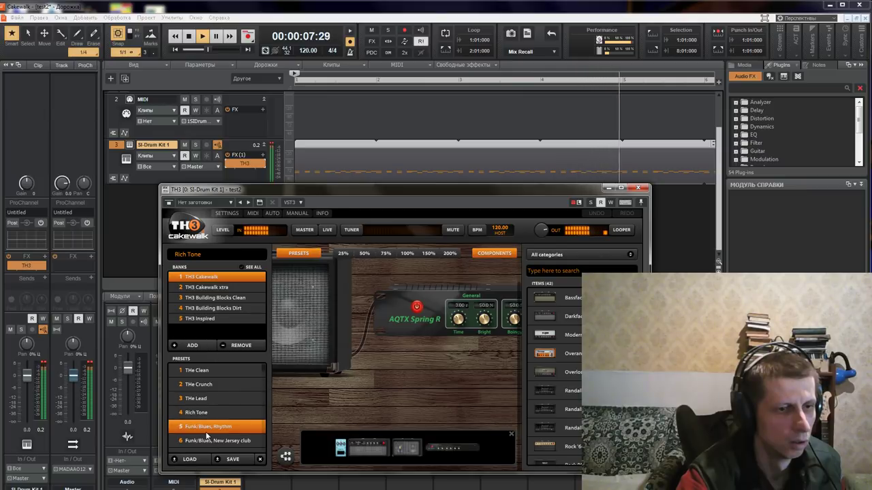
- Audition the Metal Hero, Knife preset, settle on Metal Hero, '80 hard rock, and close TH3 with playback stopped
scroll(218, 437, down, 4)
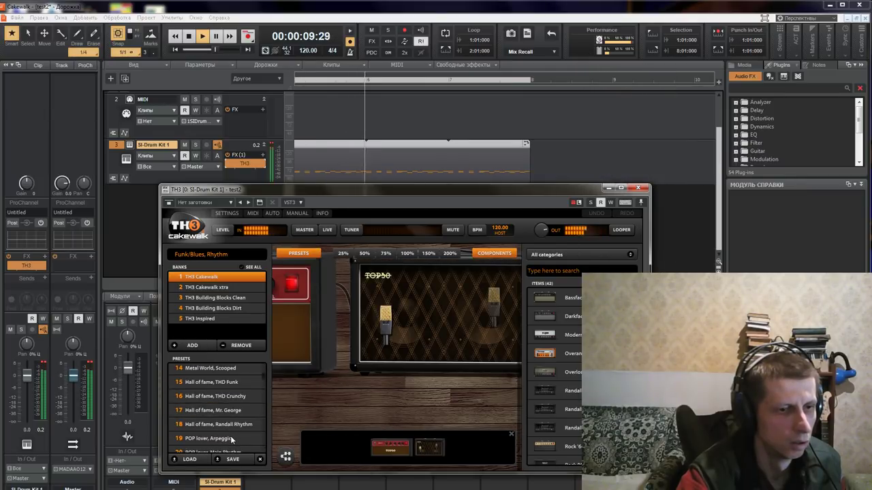
scroll(224, 421, down, 3)
click(211, 413)
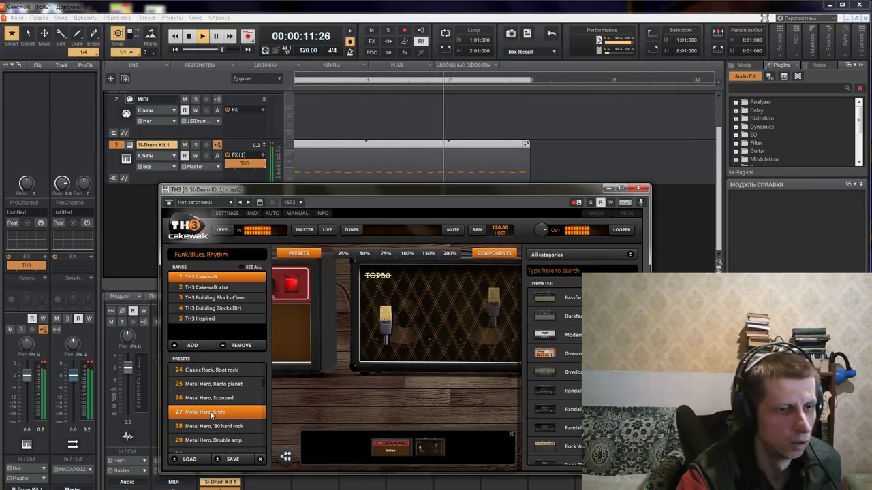
click(210, 427)
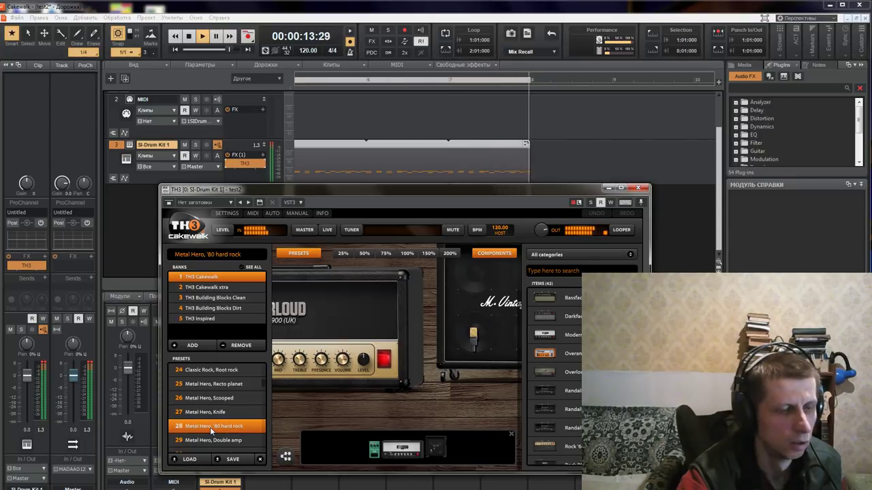
click(190, 38)
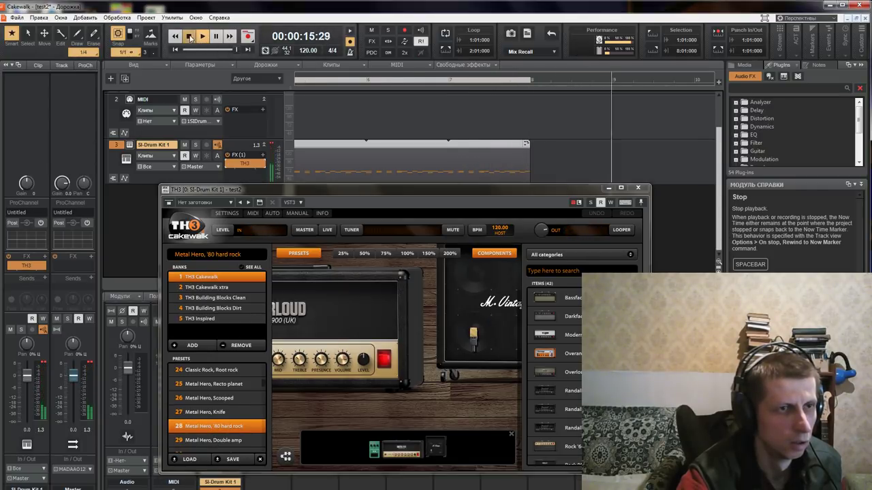
click(638, 188)
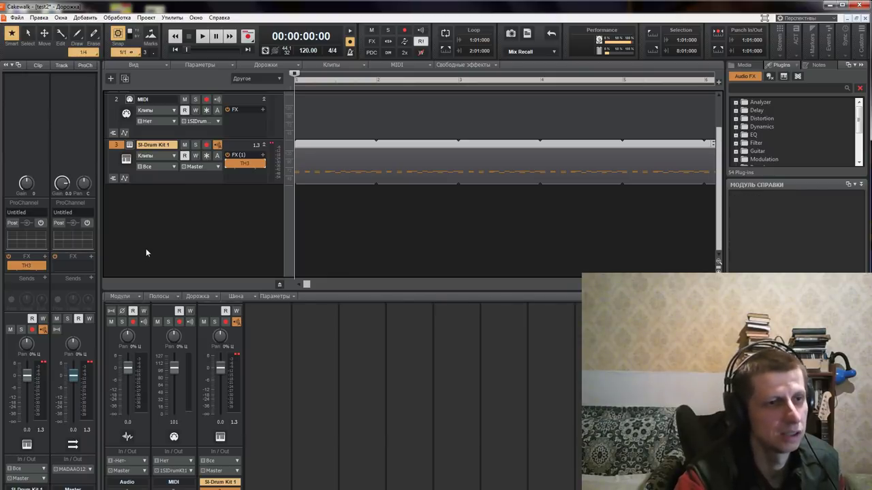
- Add an instrument track using the General MIDI synth Cakewalk TTS-1, and place its window below the tracks
right_click(132, 214)
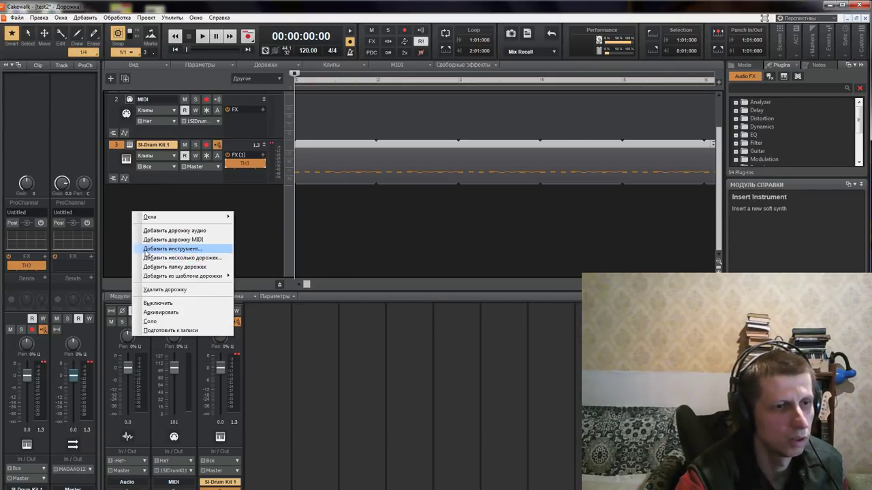
click(145, 251)
click(162, 57)
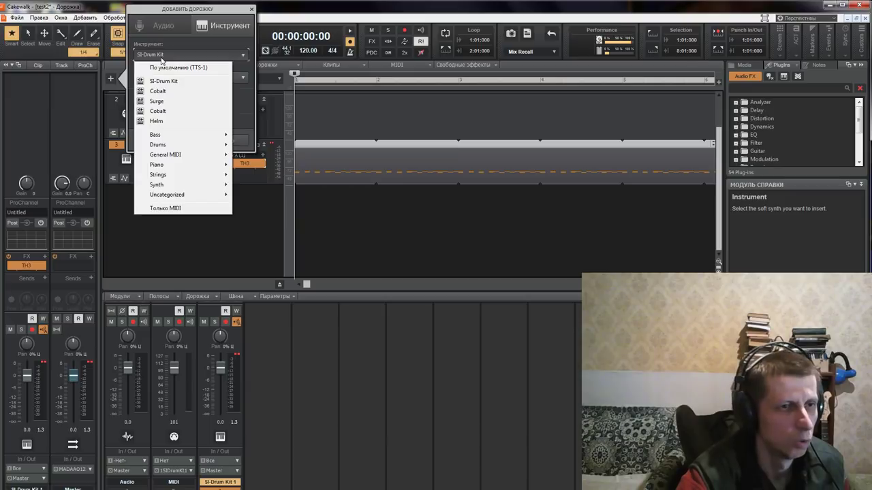
mouse_move(174, 159)
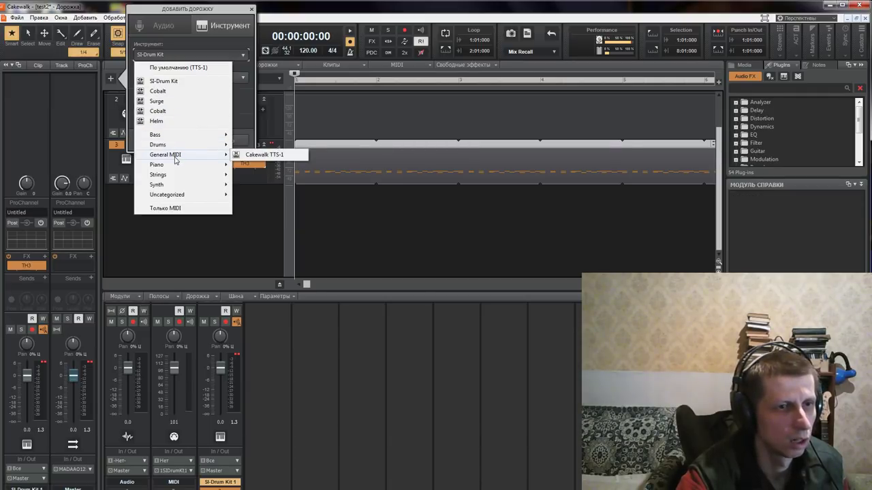
click(262, 154)
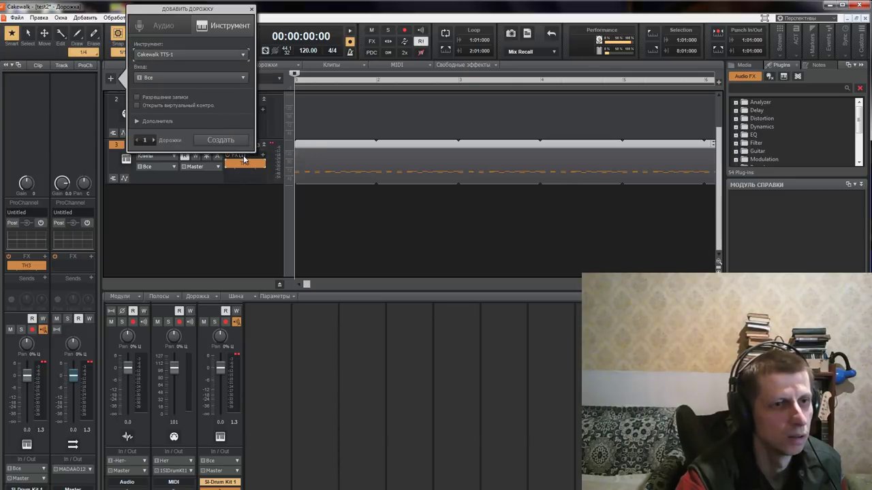
click(207, 140)
drag(236, 192, 270, 219)
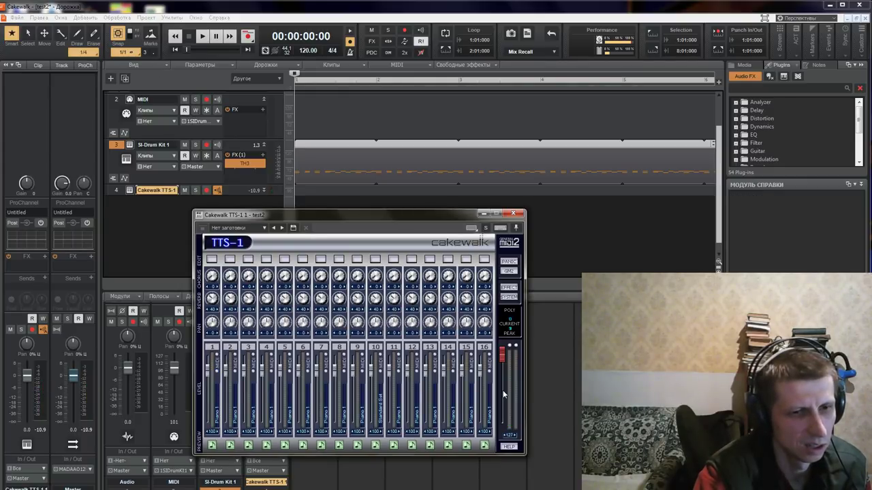
drag(254, 214, 233, 213)
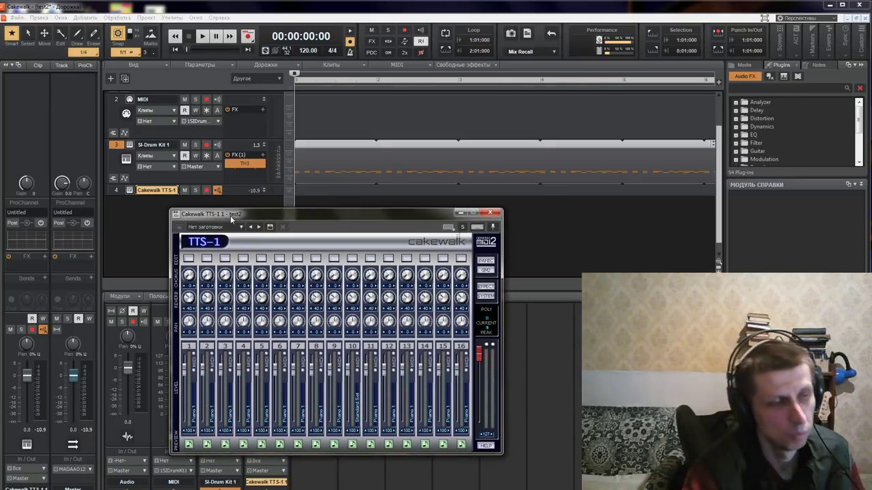
- Route the MIDI track's output to Cakewalk TTS-1 1
click(218, 122)
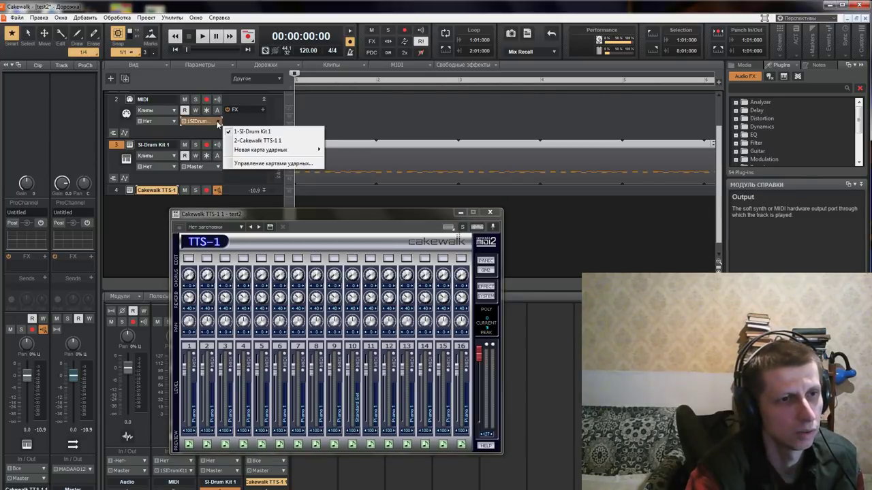
click(247, 141)
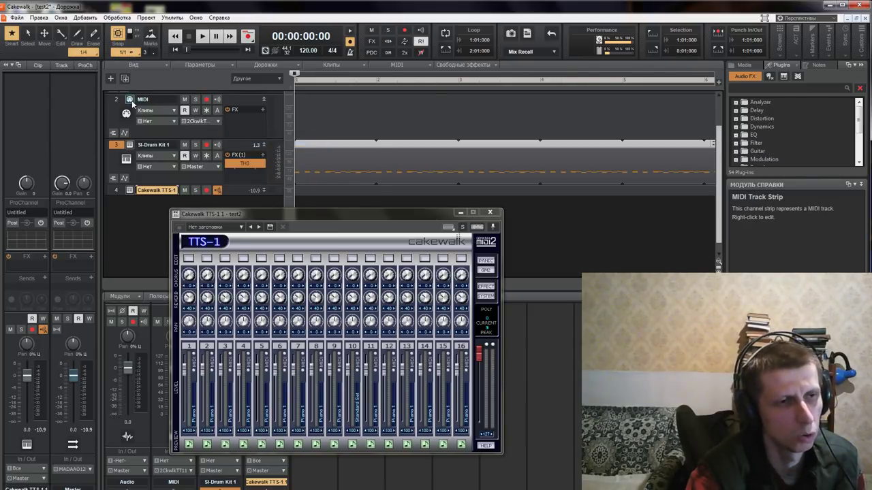
click(174, 121)
click(112, 130)
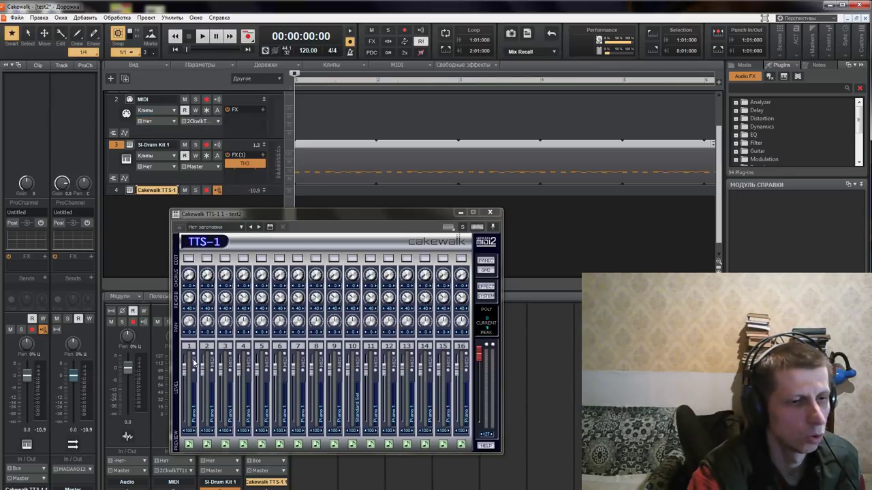
- Assign the Organ preset Church 1 to TTS-1 channel 1 and close the synth window
click(194, 363)
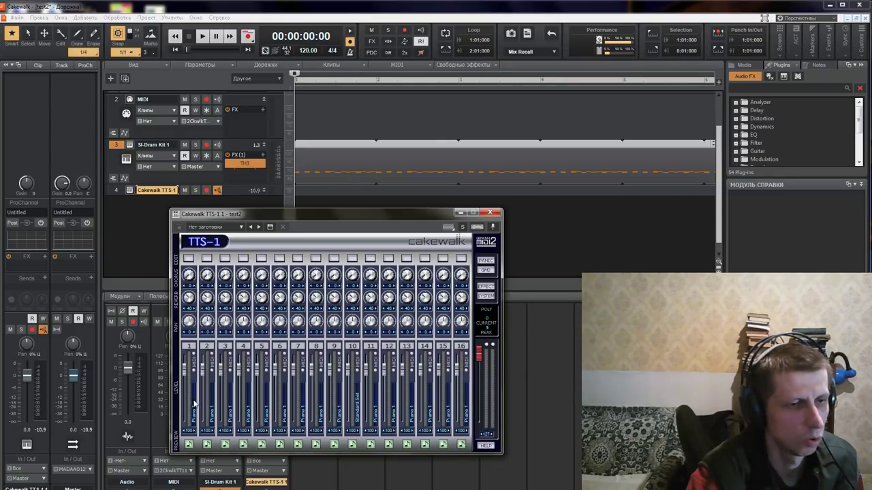
right_click(270, 344)
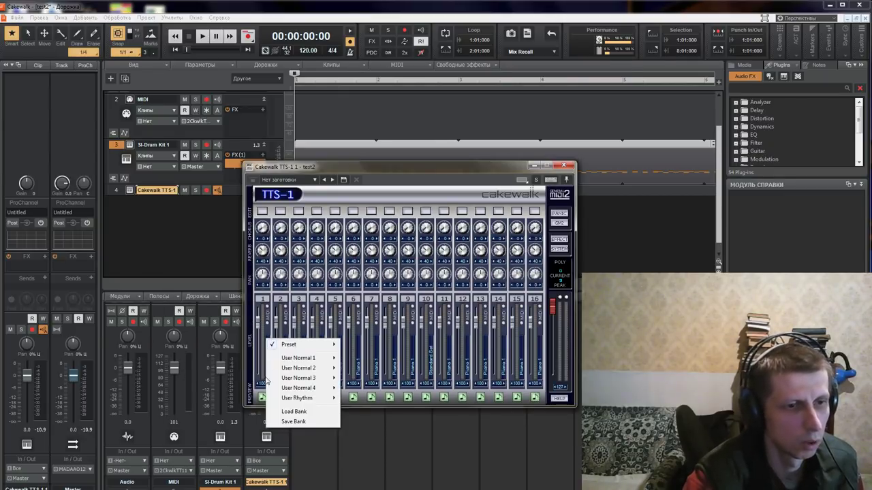
mouse_move(307, 343)
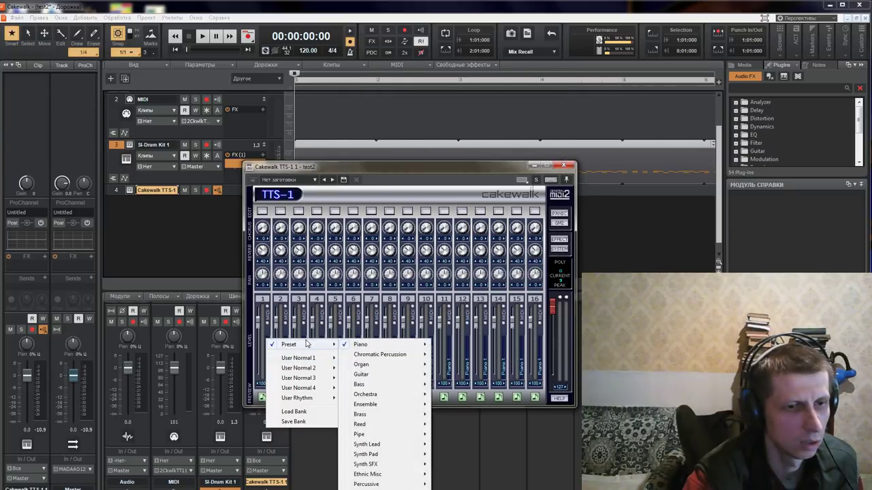
mouse_move(360, 346)
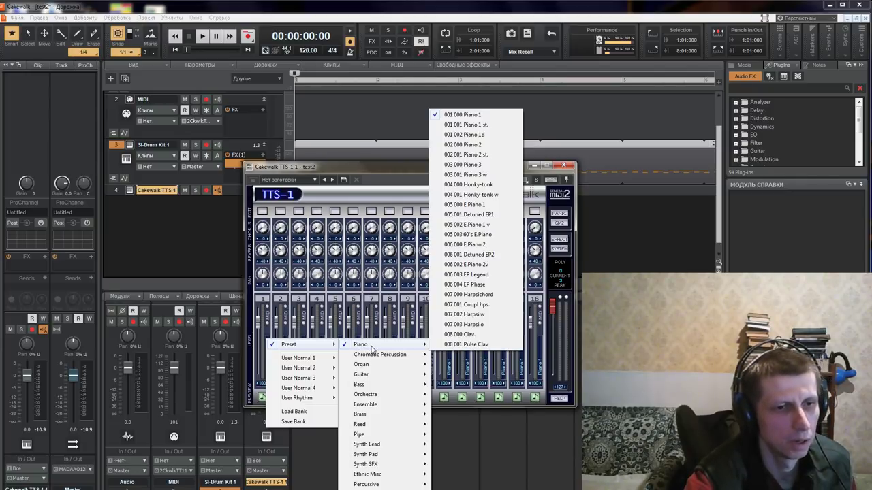
mouse_move(370, 367)
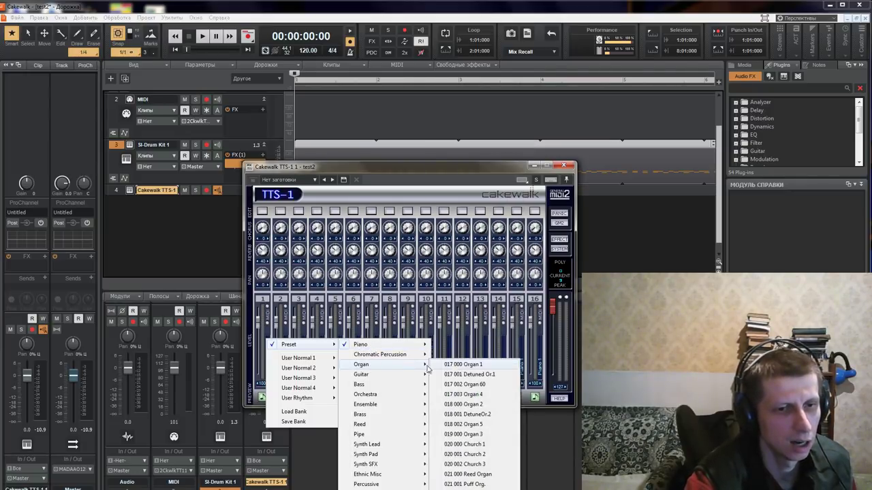
click(478, 445)
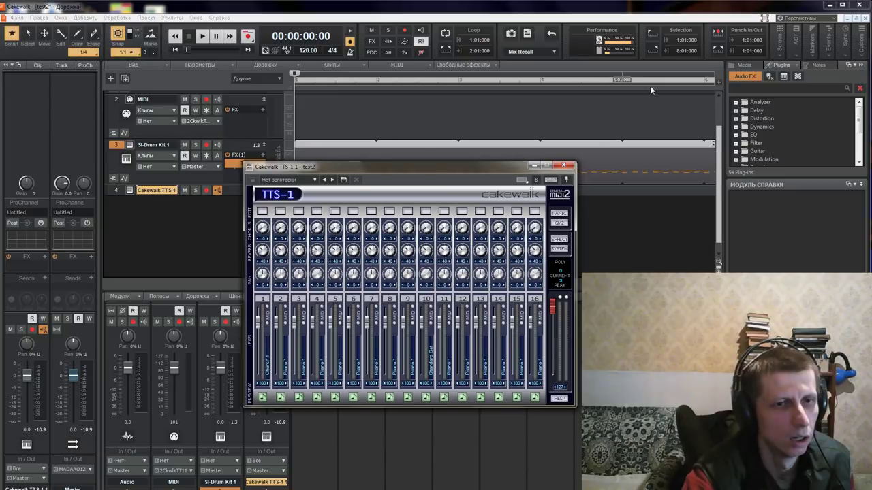
click(564, 165)
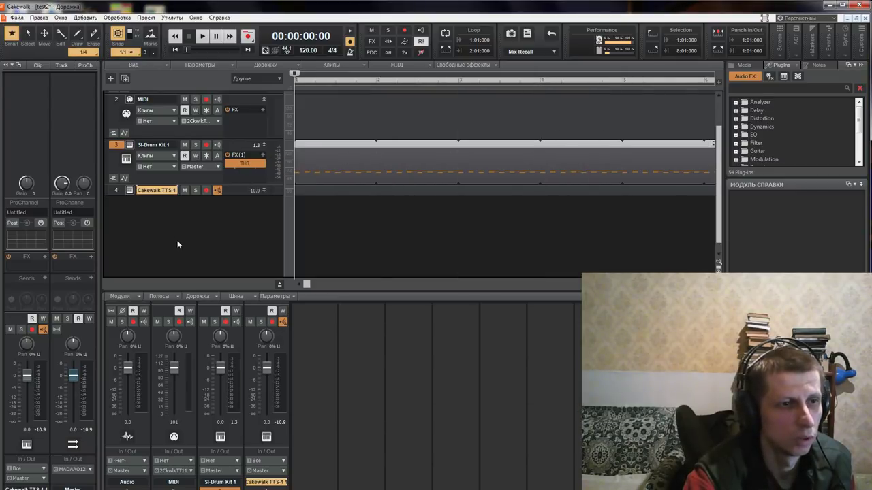
- Expand the Cakewalk TTS-1 track strip and switch its input echo on and back off
click(216, 191)
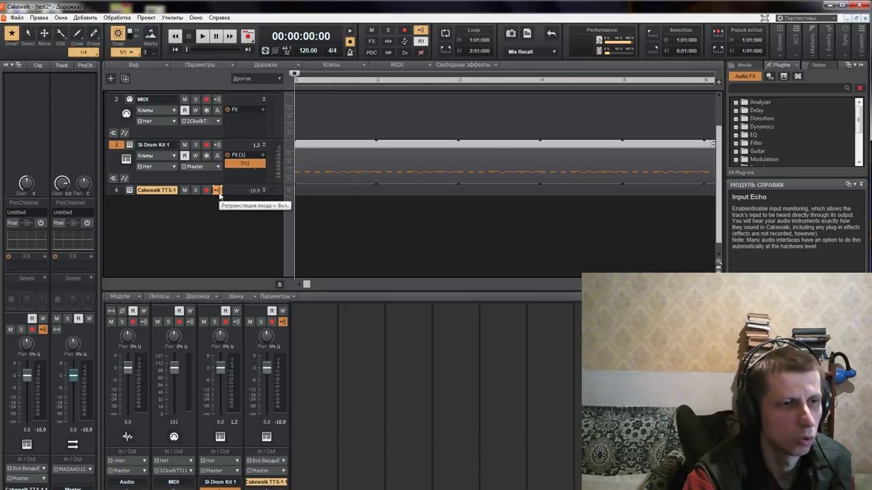
click(219, 179)
drag(234, 195, 232, 220)
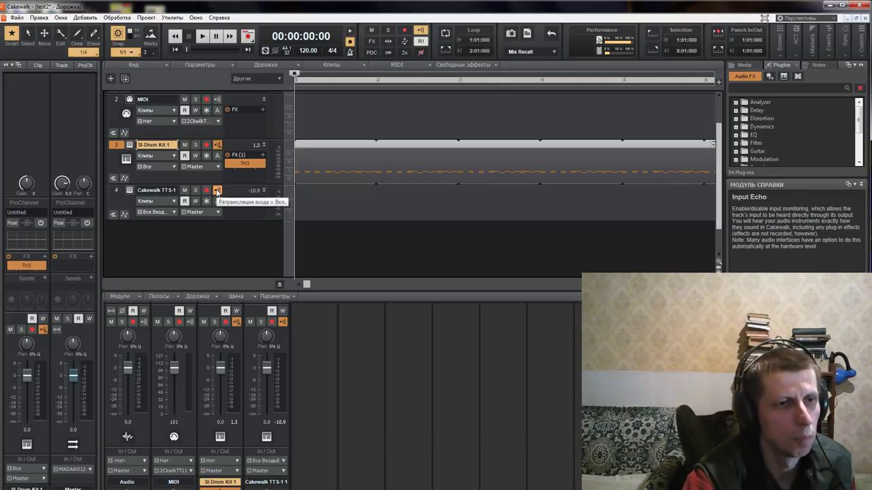
click(217, 191)
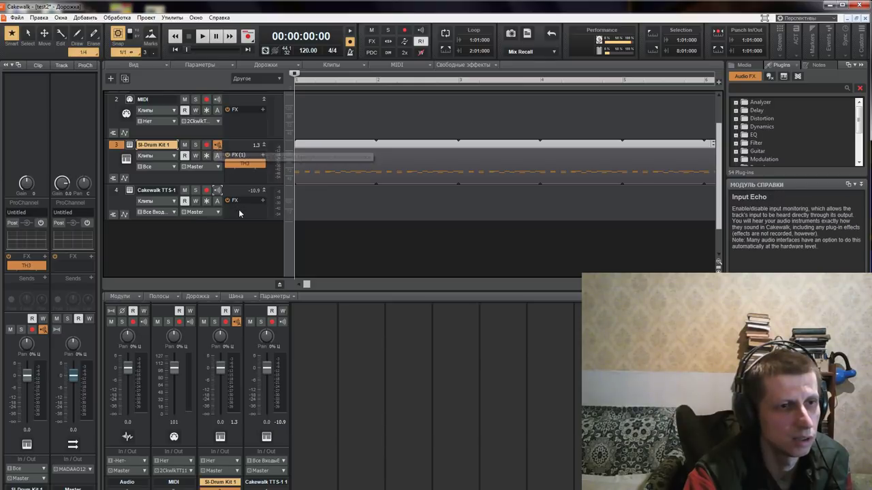
- Toggle input echo on the SI-Drum Kit 1 and Cakewalk TTS-1 tracks, leaving it on only for SI-Drum Kit 1
click(218, 146)
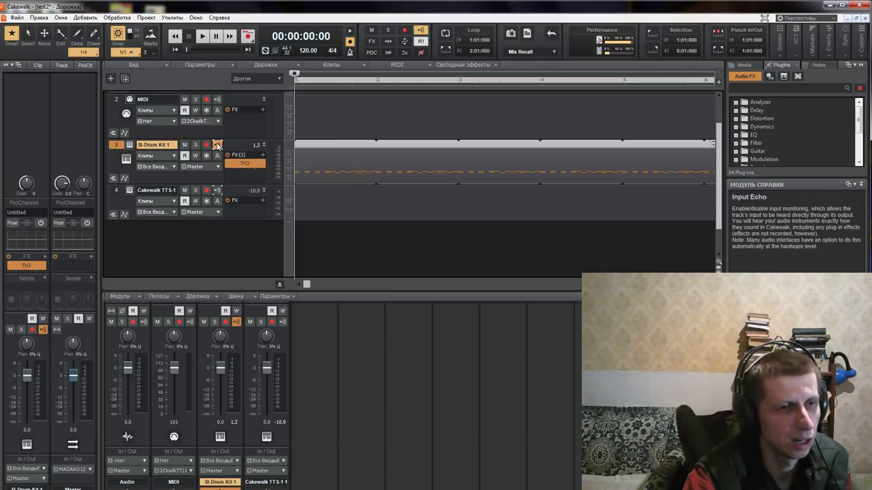
click(217, 146)
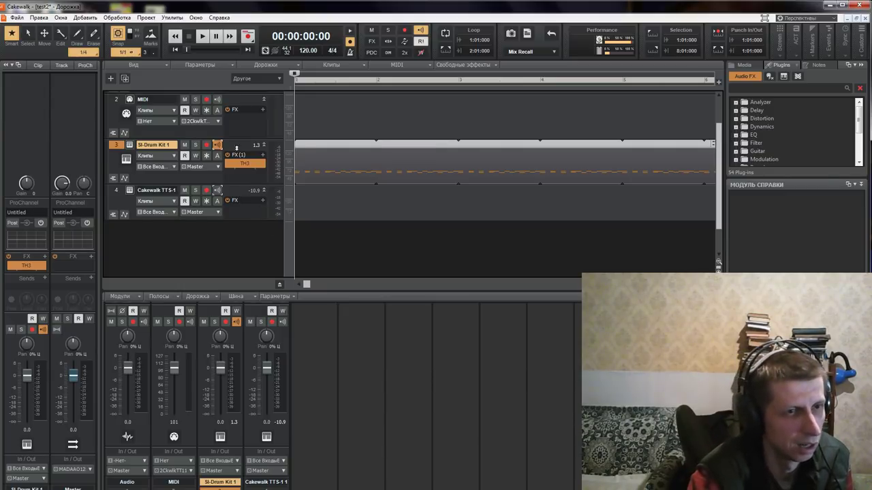
click(217, 191)
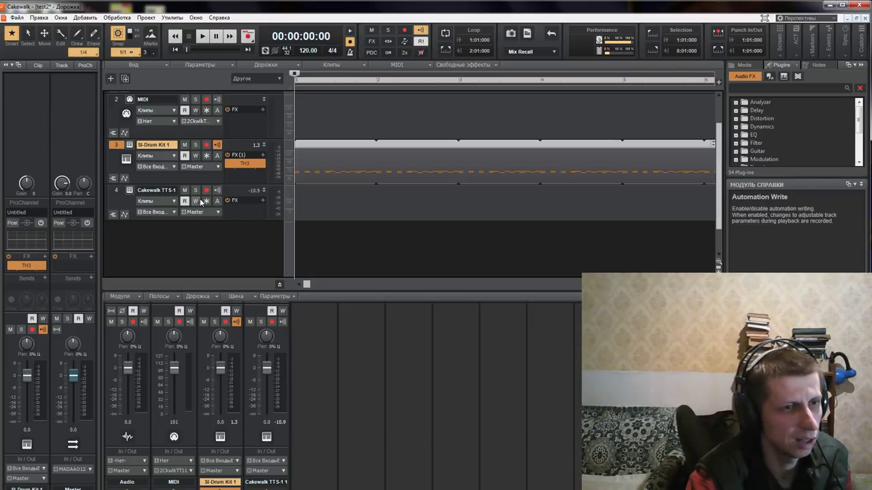
click(217, 145)
click(218, 145)
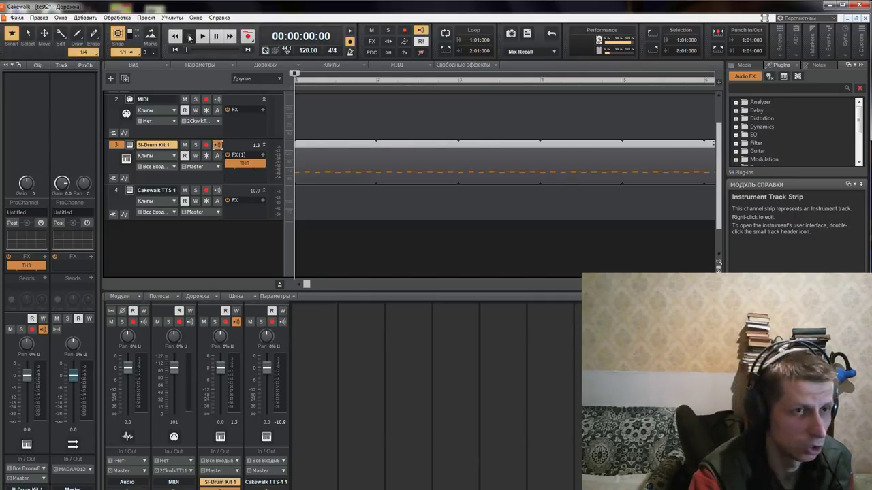
- Make Cakewalk TTS-1 the current track
right_click(155, 258)
mouse_move(170, 264)
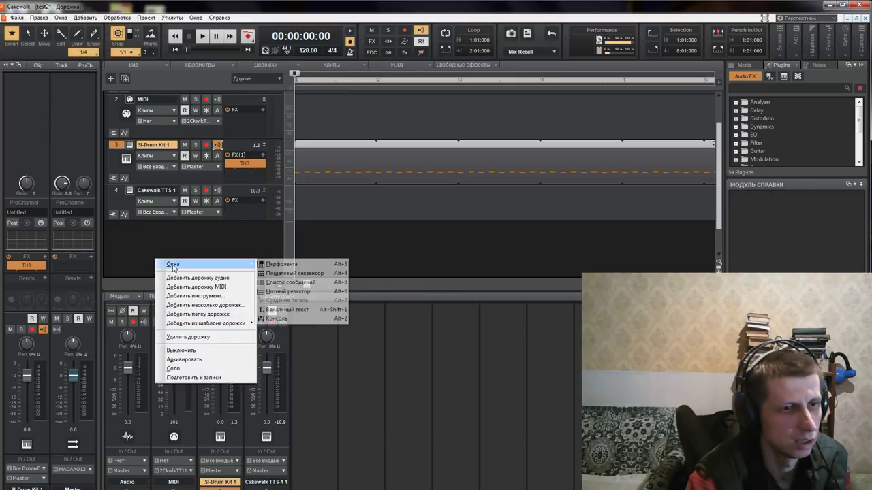
click(156, 190)
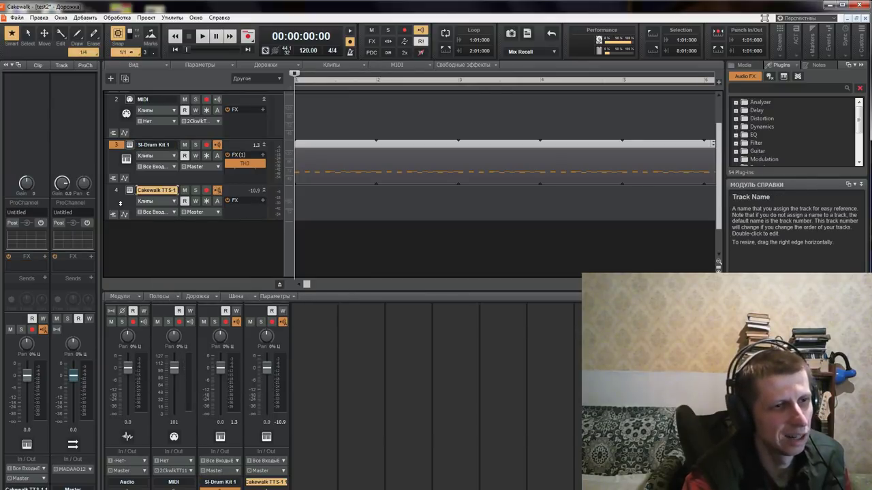
- Replace the synth on the Cakewalk TTS-1 track with Helm
right_click(124, 205)
click(114, 201)
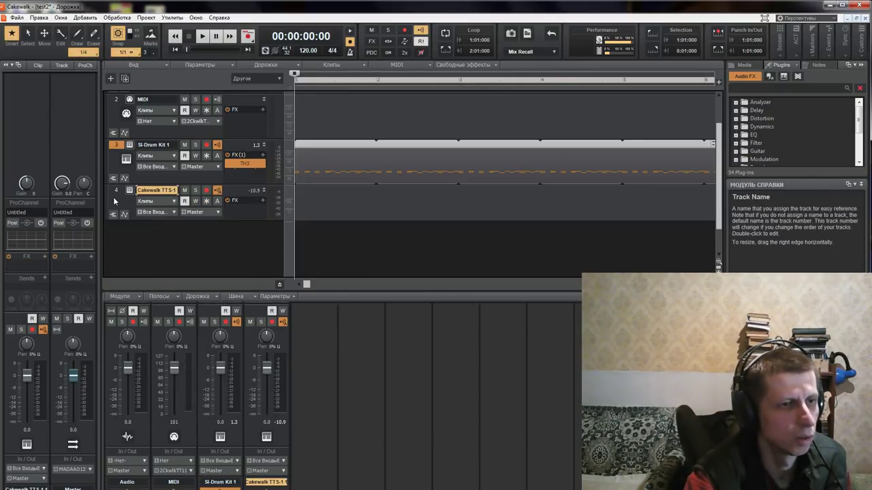
right_click(114, 202)
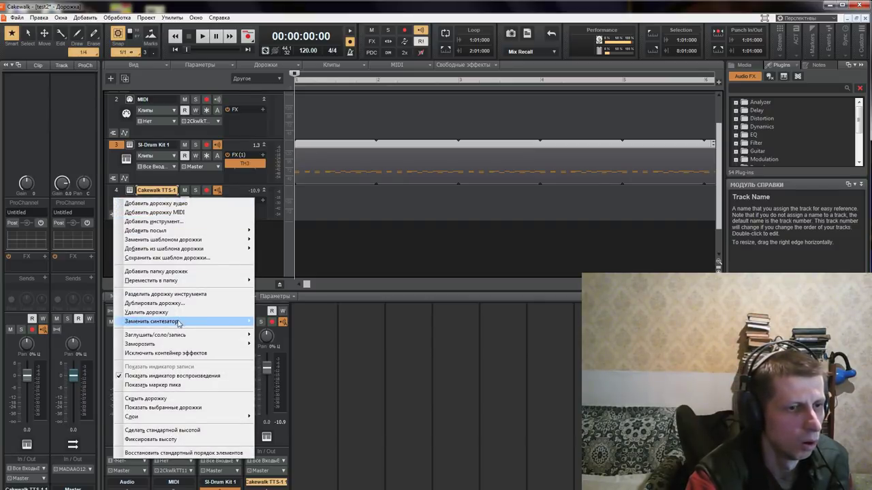
mouse_move(179, 325)
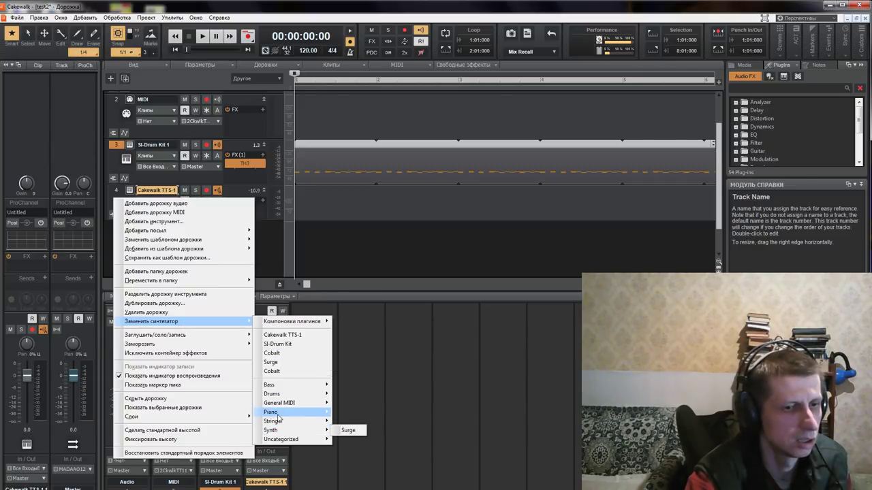
mouse_move(278, 421)
click(344, 443)
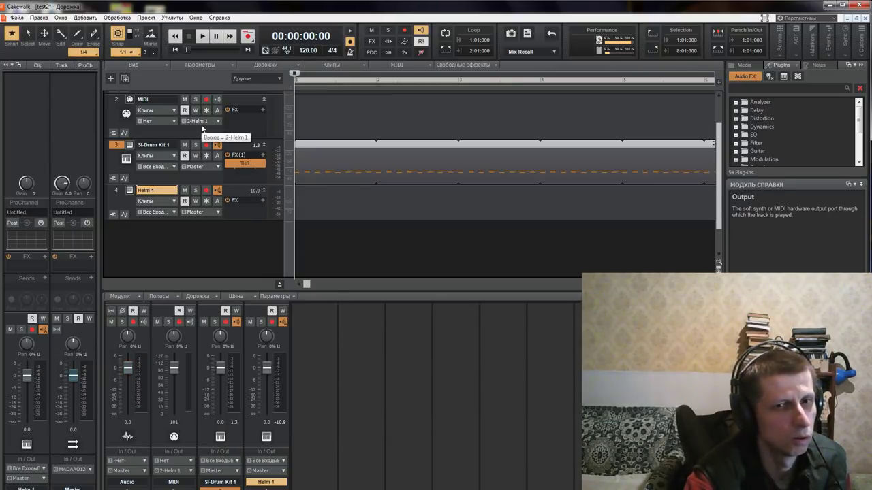
- Open the Helm synth interface from track 4 and postpone its payment reminder
click(132, 194)
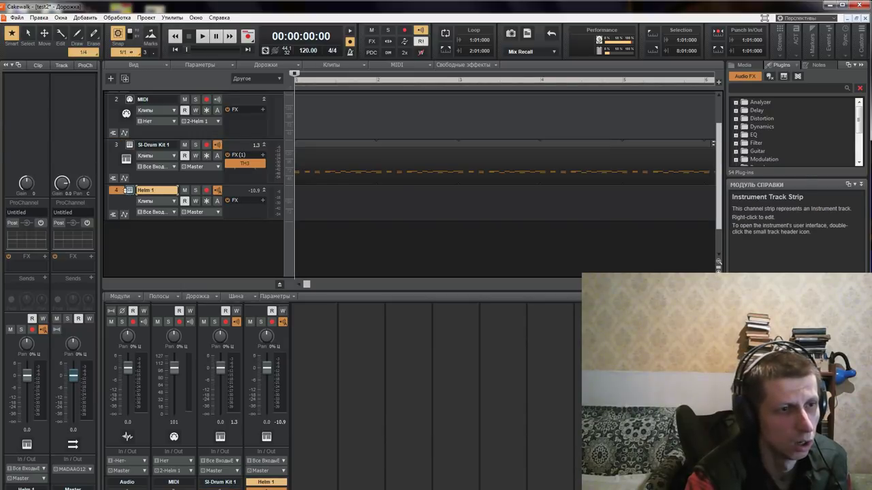
double_click(131, 191)
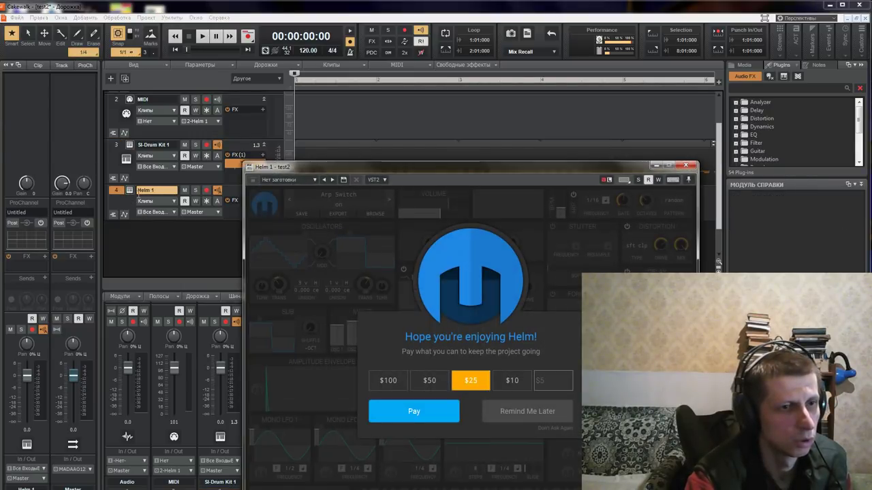
click(508, 410)
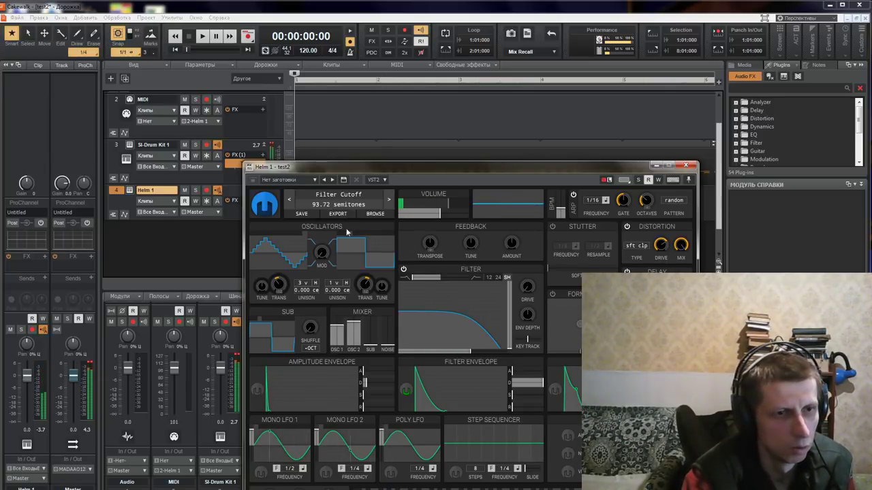
- Browse Helm's Lead patches, load CM Supersaw Gate, and close the synth window
click(375, 214)
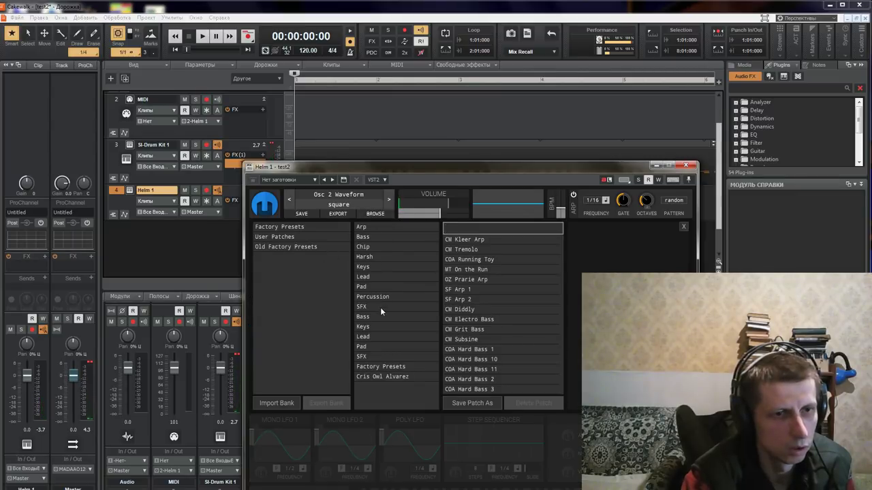
click(364, 277)
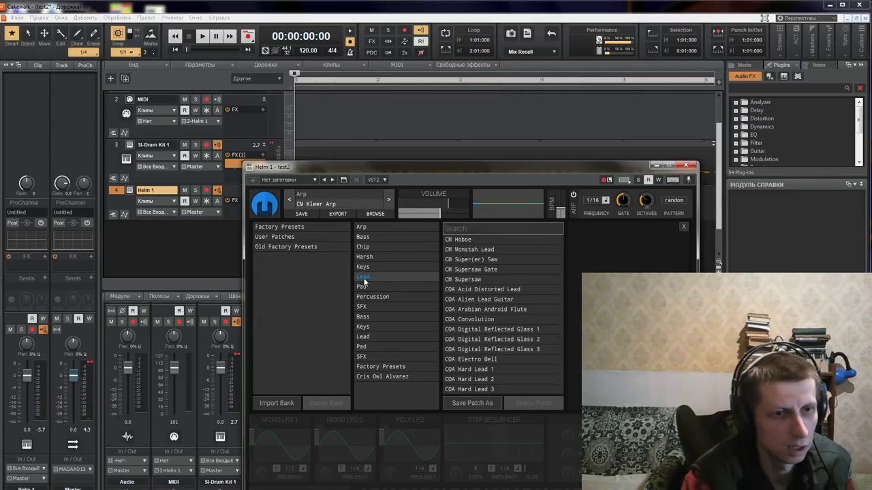
click(452, 241)
click(467, 269)
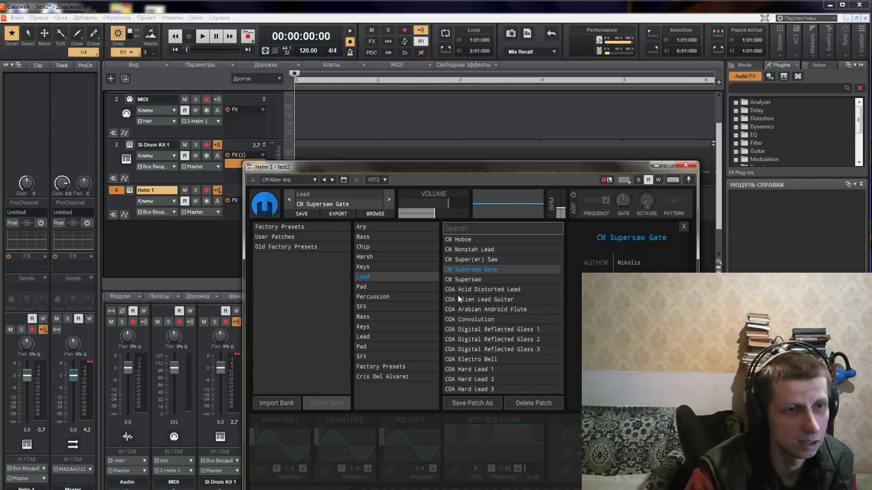
click(692, 166)
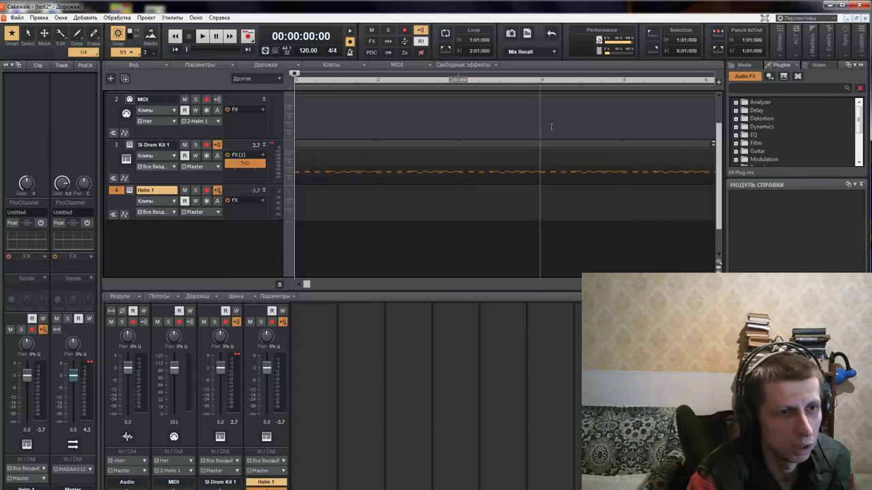
- Record a synth part on the armed Helm 1 track over the drums, with SI-Drum Kit 1's input echo off
click(218, 145)
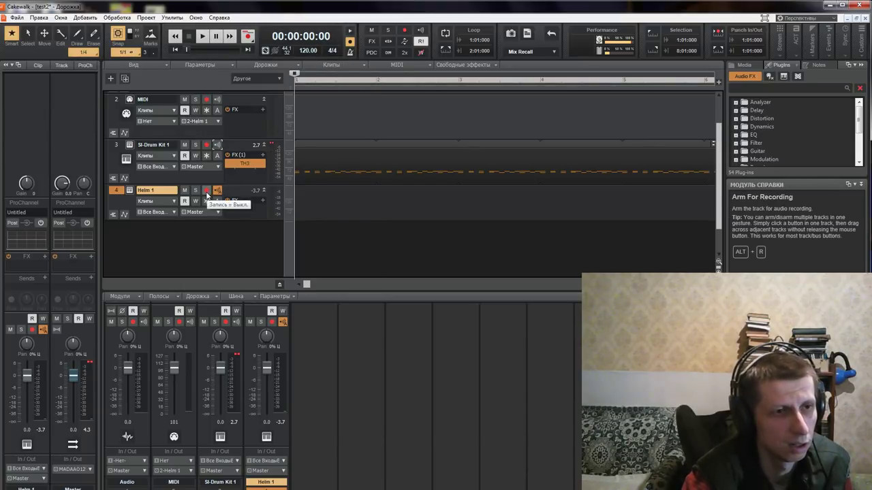
click(207, 192)
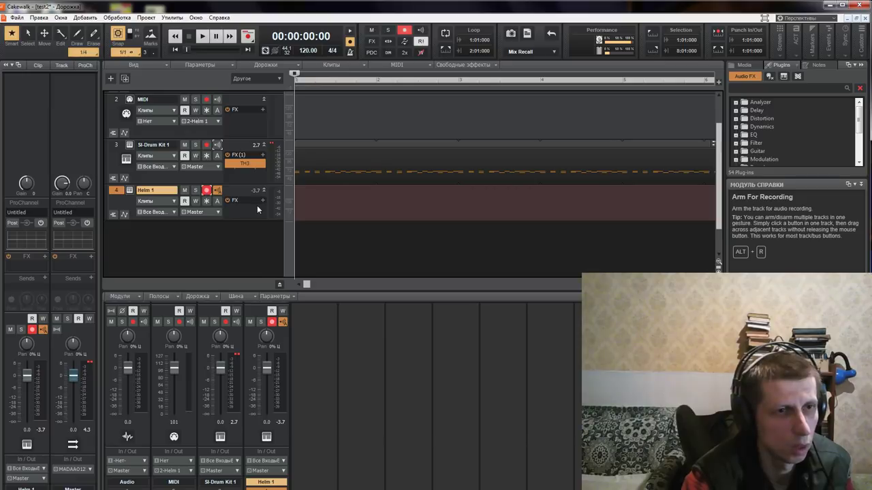
click(247, 36)
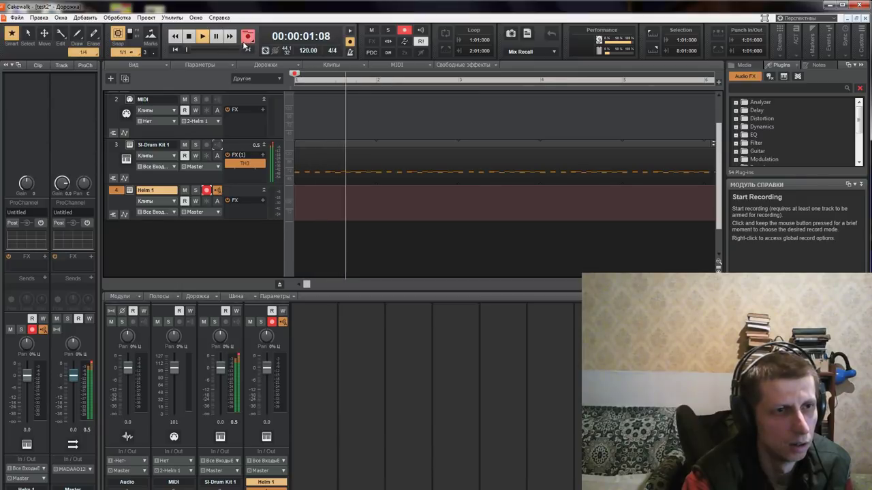
click(189, 36)
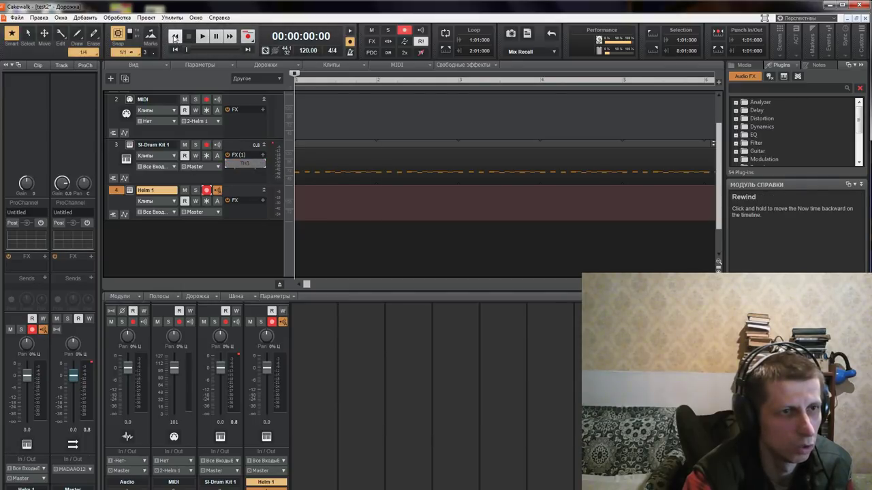
click(207, 37)
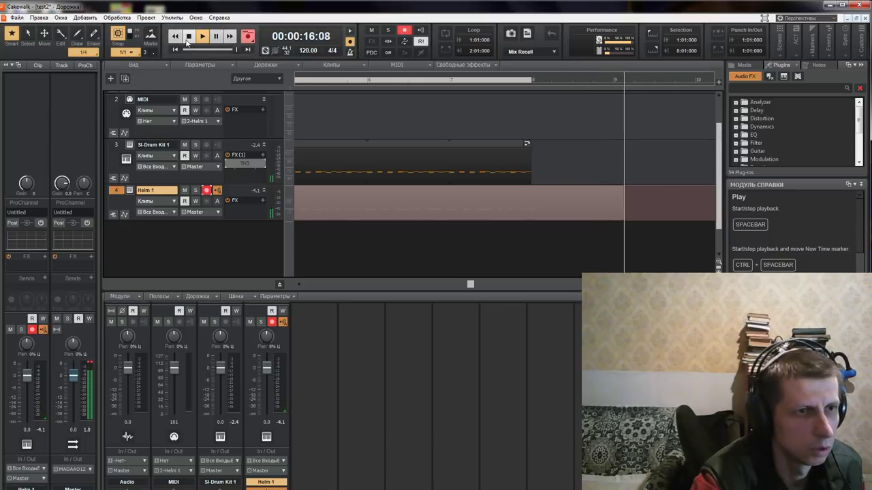
click(188, 38)
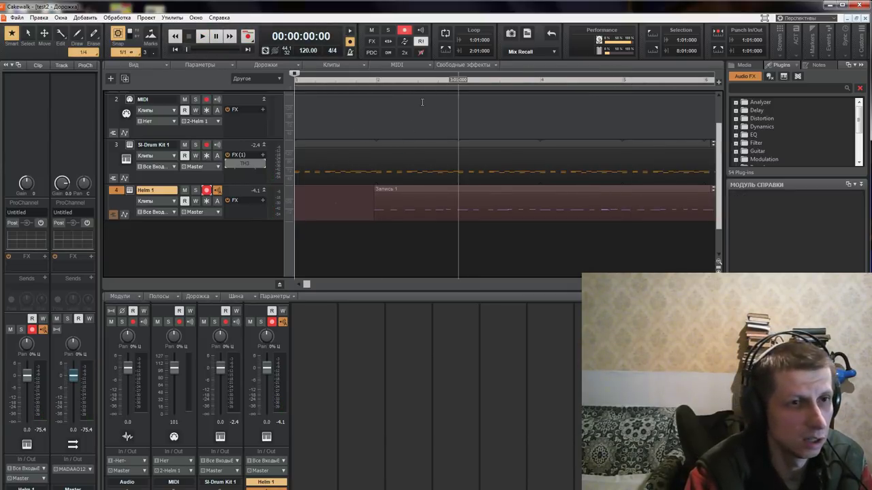
- Turn off the metronome during recording in the project's metronome settings
click(349, 54)
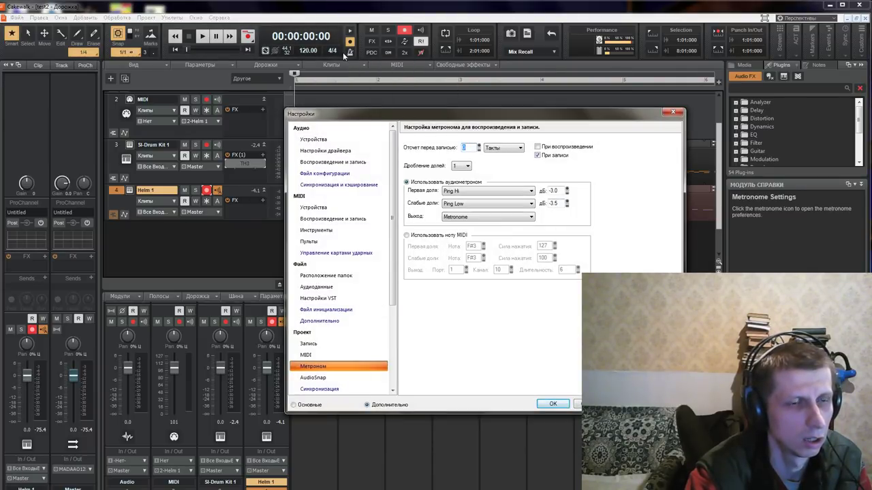
click(537, 156)
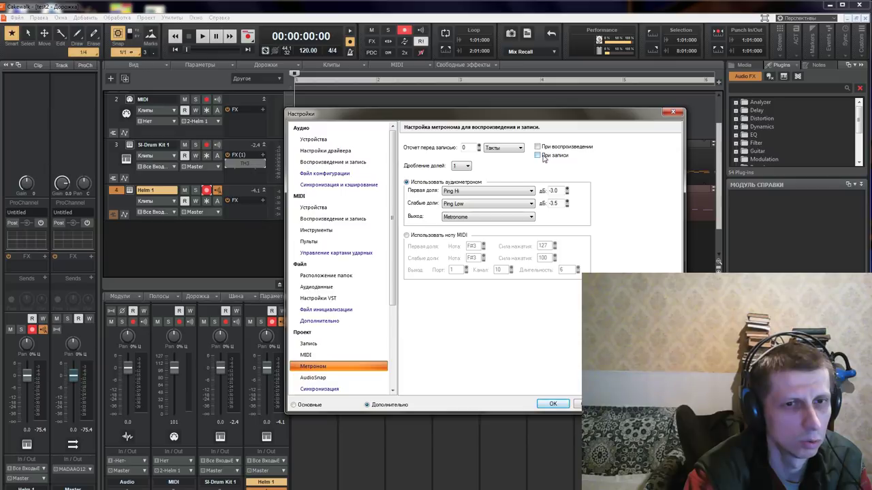
click(553, 404)
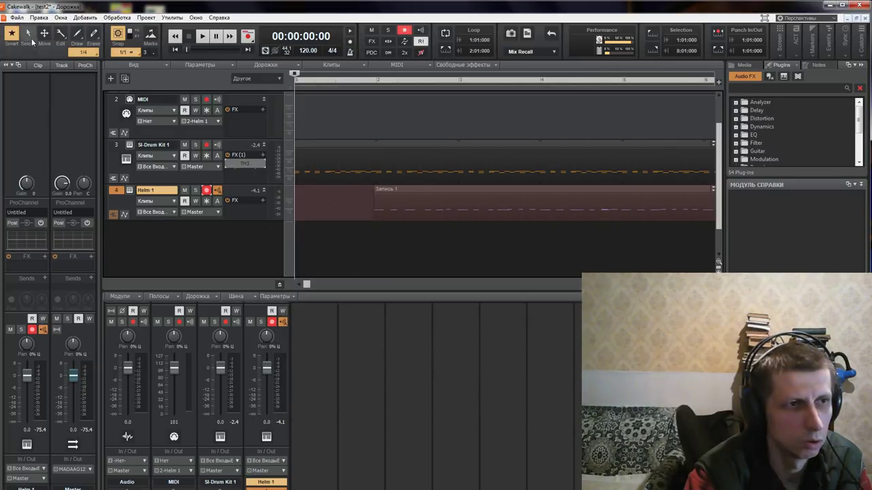
click(17, 17)
key(Escape)
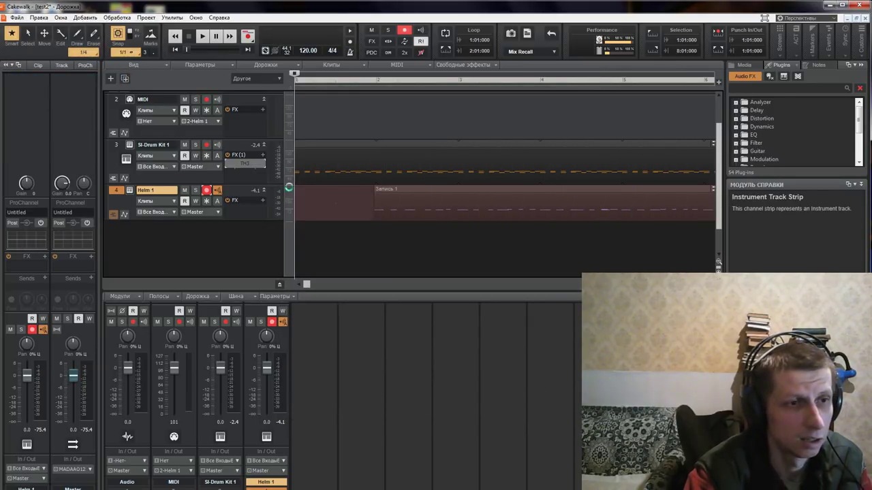
- Disarm Helm 1 and make SI-Drum Kit 1 the current track with its input echo on
click(207, 190)
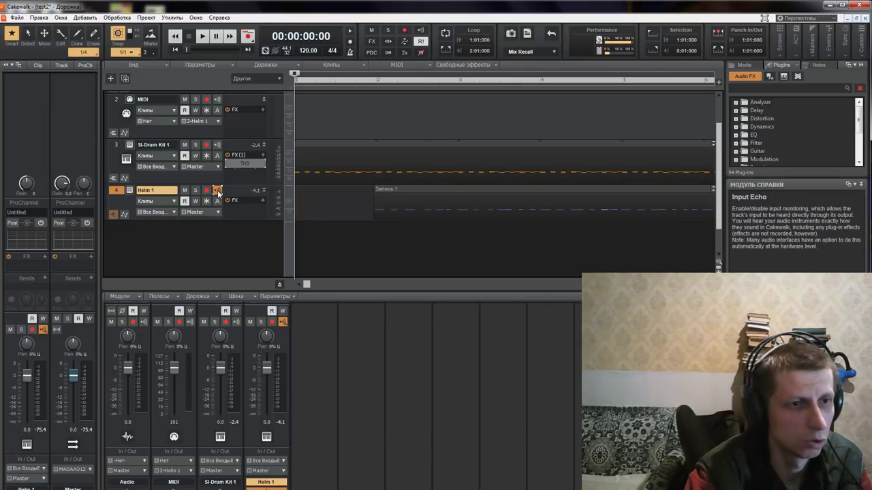
click(217, 190)
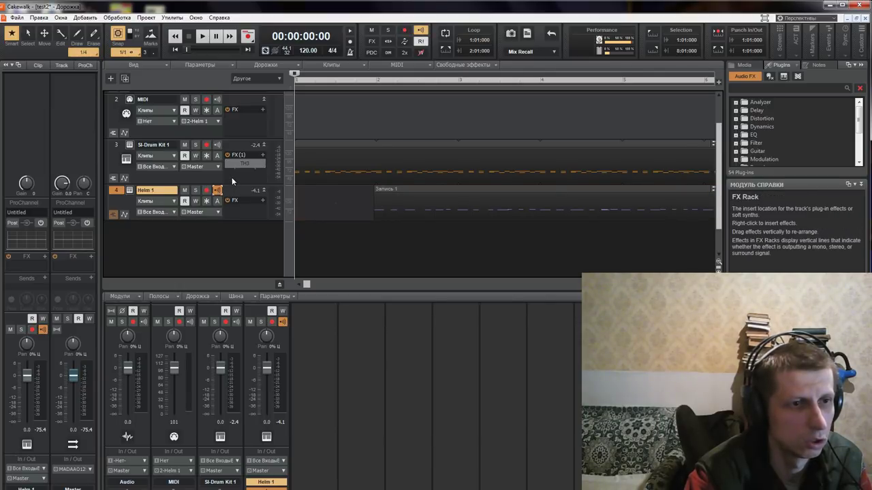
click(229, 176)
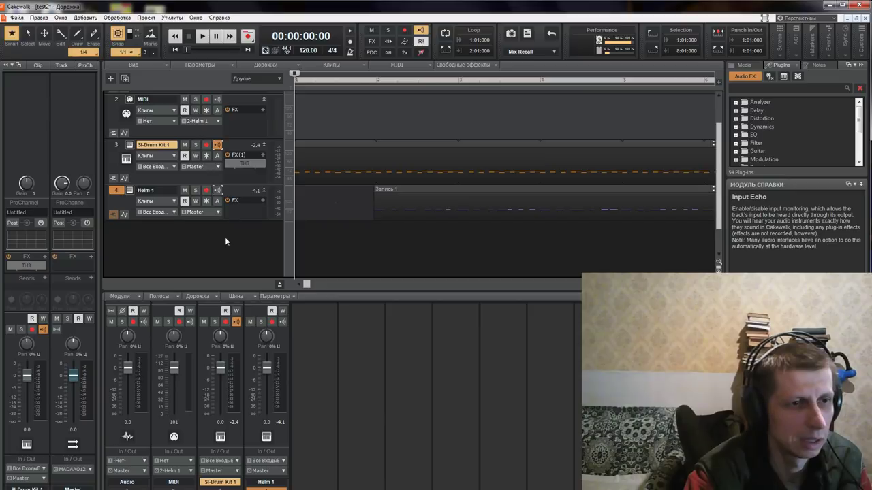
- Save the test2 project
click(16, 17)
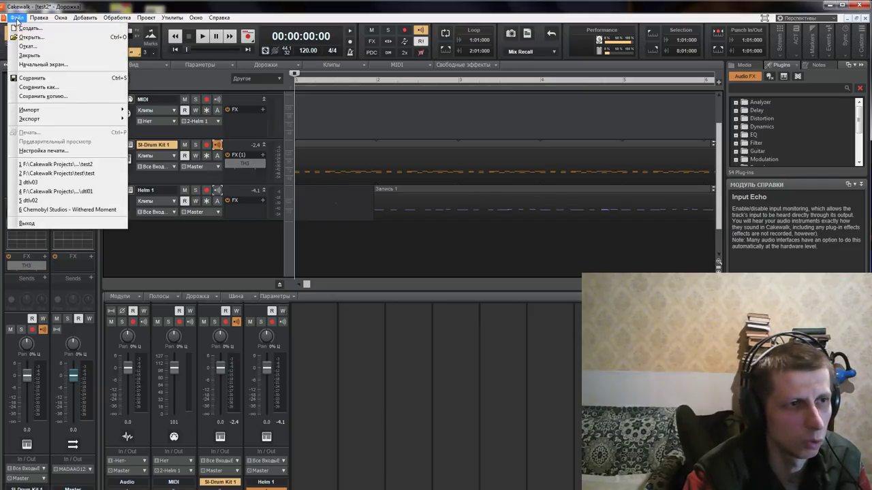
click(38, 79)
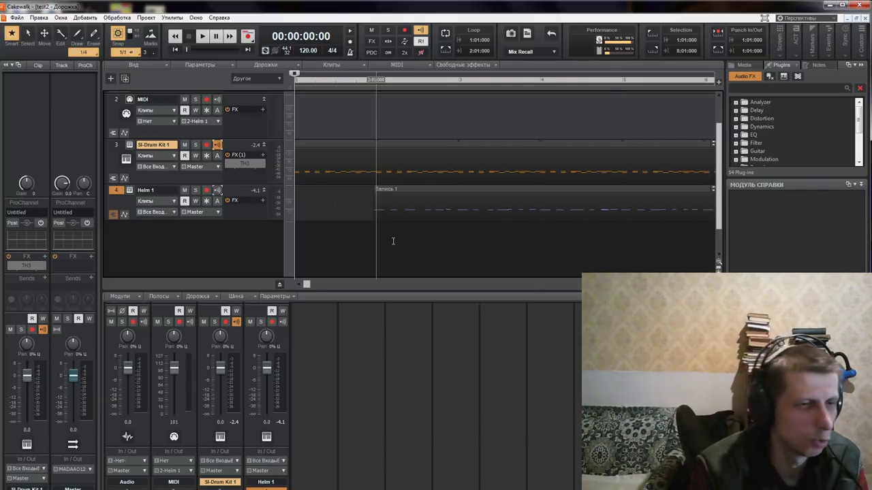
- Open the recorded Helm 1 clip in the Piano Roll view
click(394, 189)
right_click(411, 206)
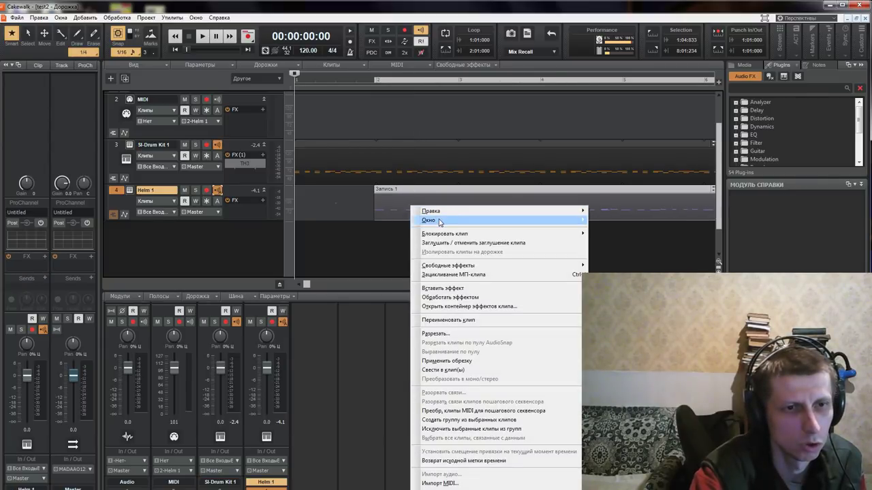
click(600, 220)
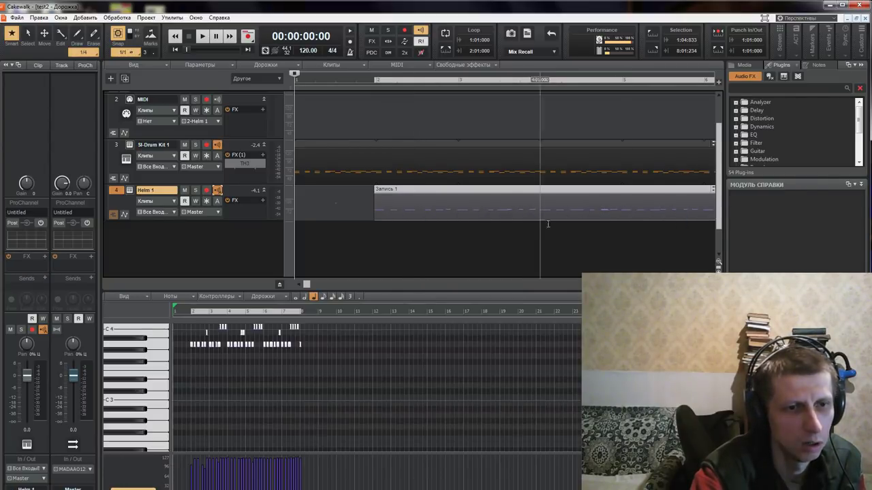
- Examine the recorded Helm 1 notes around C4 up close in the Piano Roll
scroll(267, 388, up, 3)
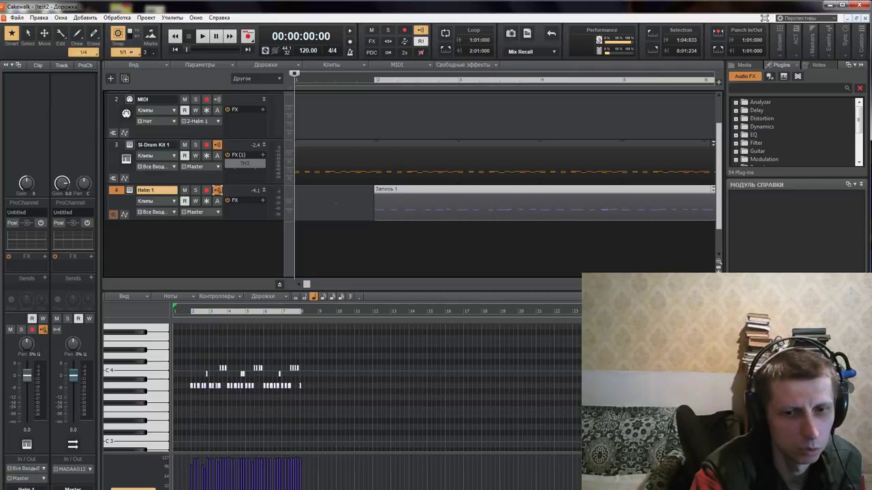
click(694, 485)
click(694, 485)
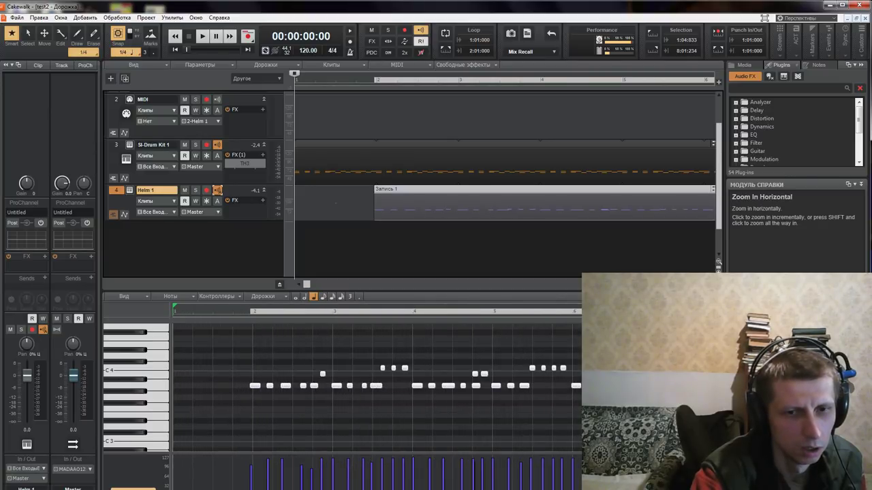
click(718, 473)
click(718, 473)
click(719, 473)
click(718, 473)
scroll(490, 332, up, 3)
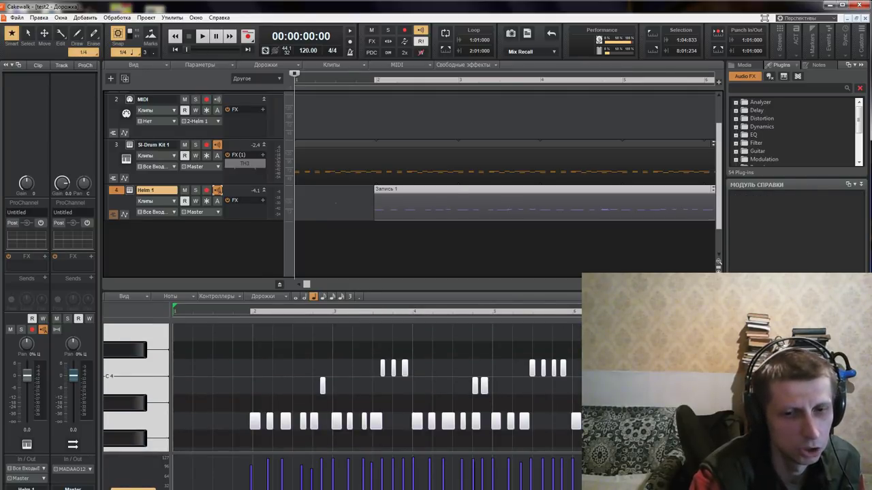
key(ctrl+Left)
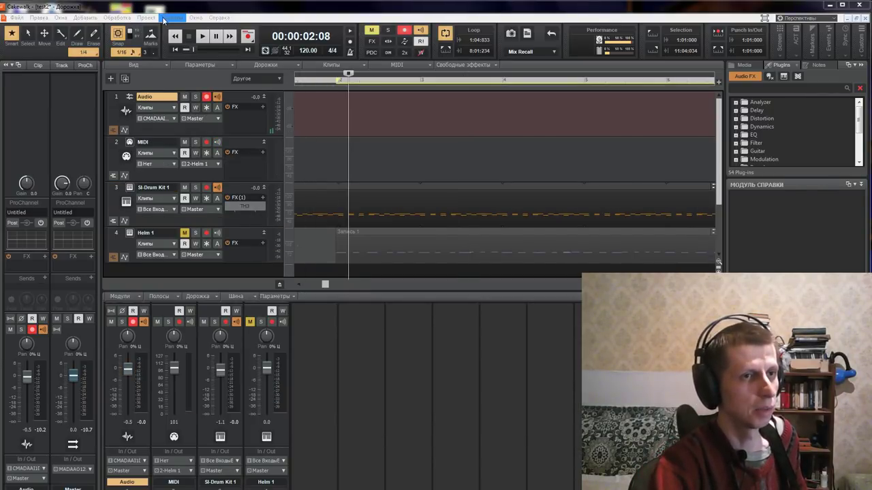
- Open the preferences and display the audio input and output device settings
click(171, 18)
mouse_move(41, 18)
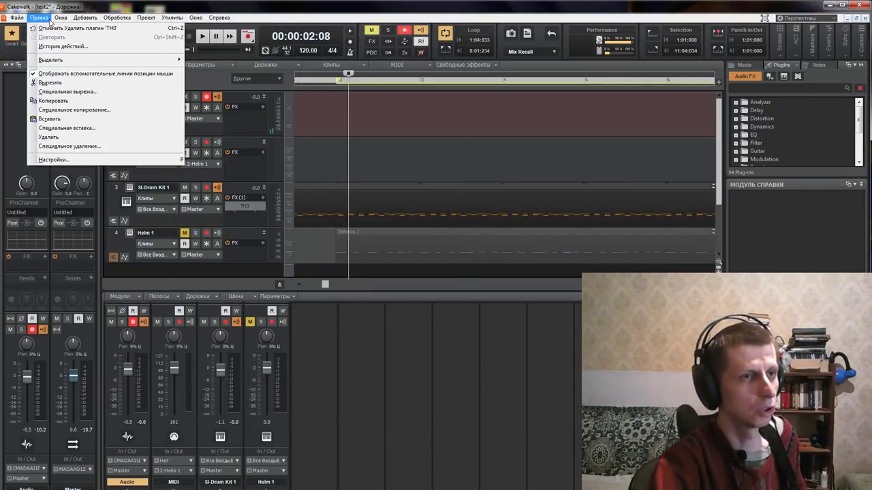
click(67, 160)
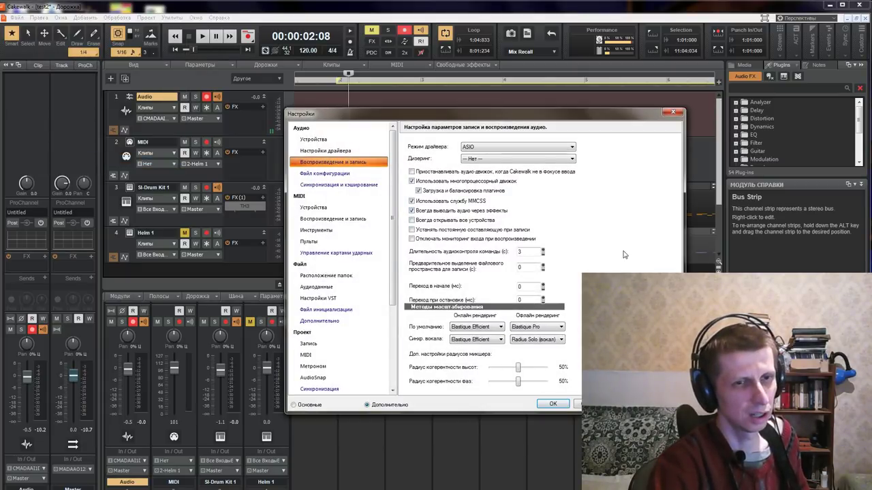
click(300, 129)
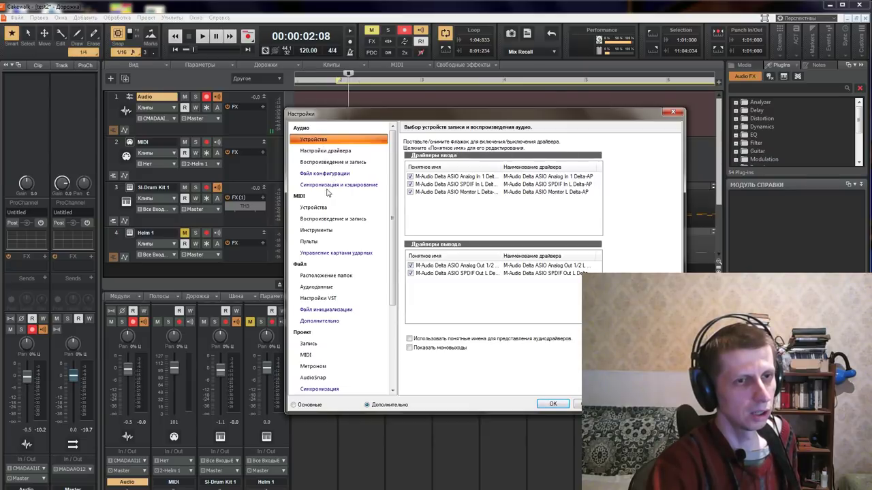
- Review the audio playback and recording settings in the preferences, and close them with confirmation
click(316, 164)
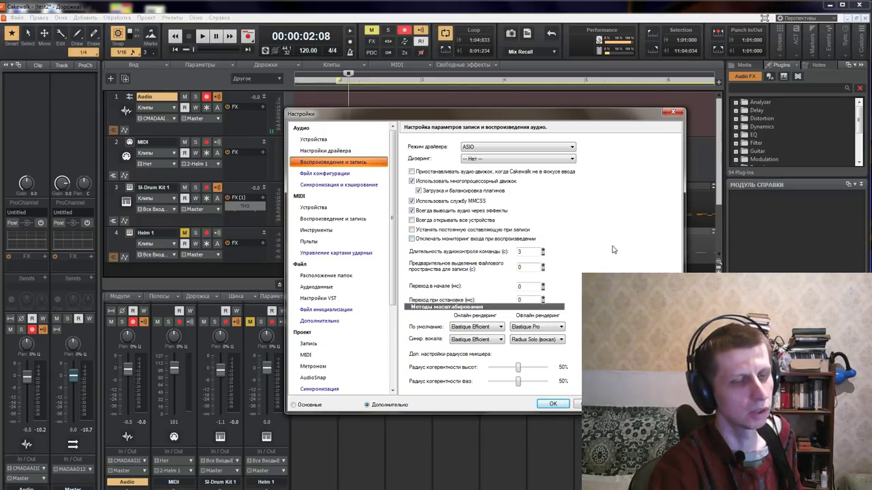
click(550, 404)
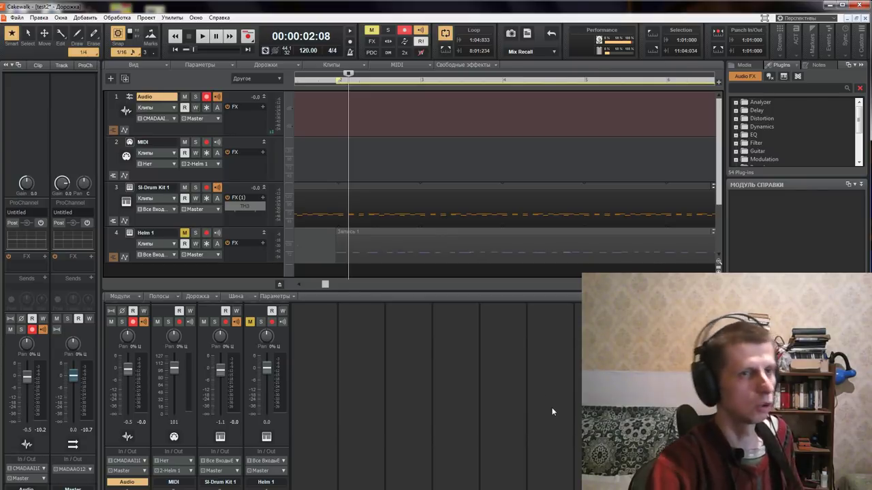
mouse_move(253, 119)
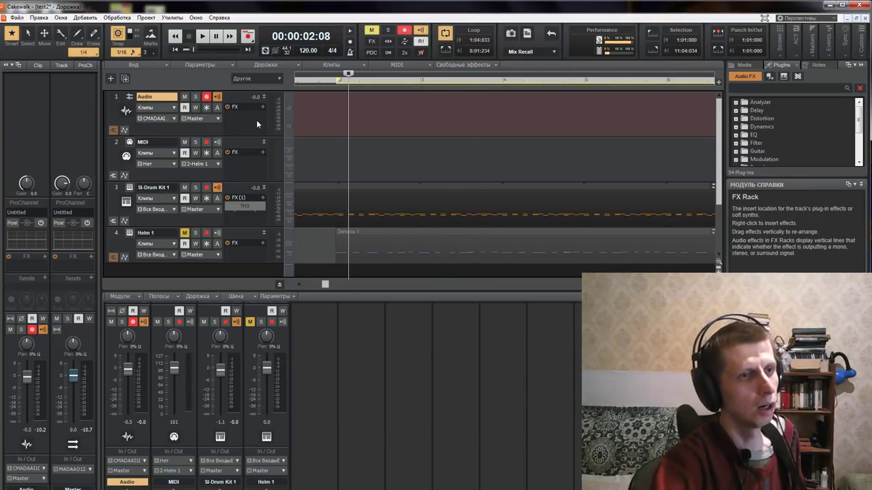
right_click(229, 270)
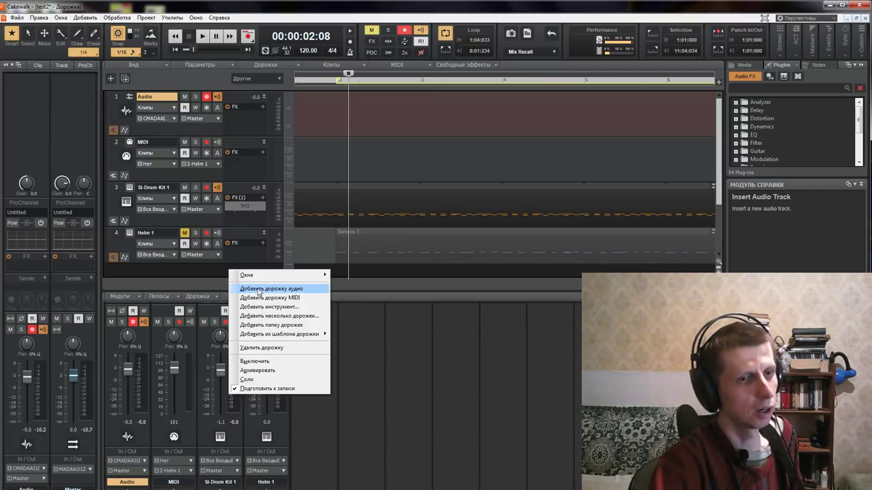
click(244, 177)
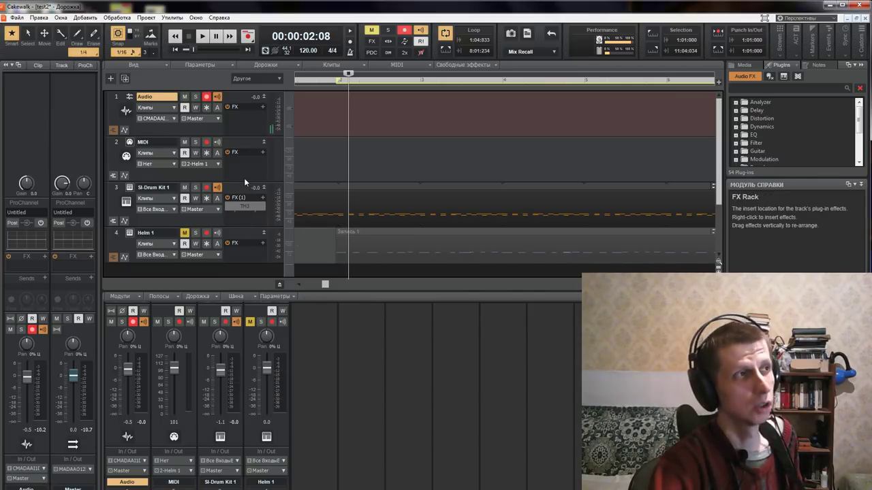
- Rename the Audio track to "гитара"
double_click(155, 97)
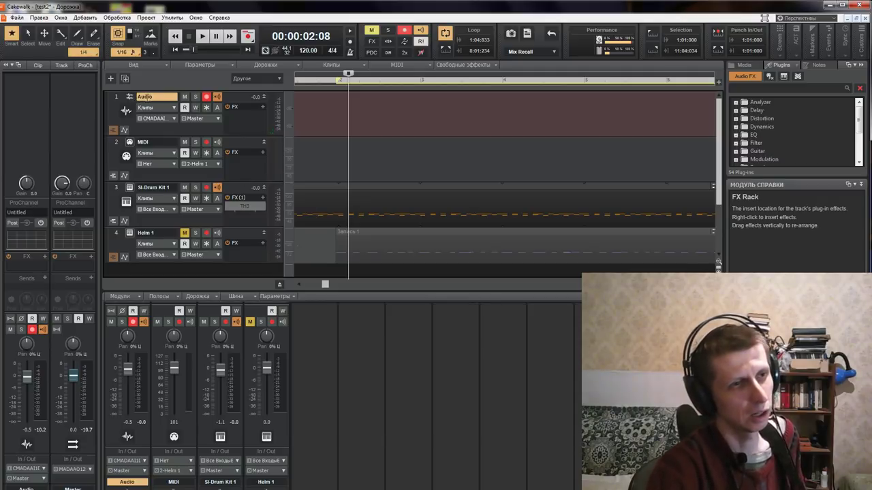
key(BackSpace)
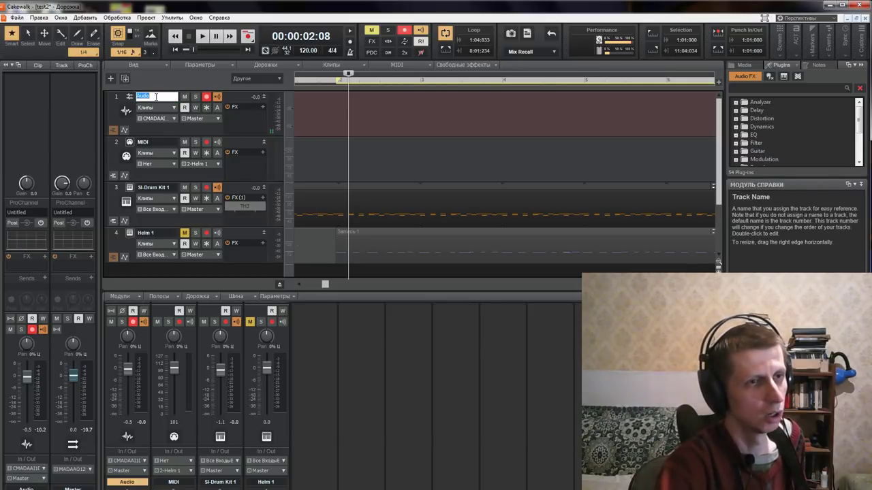
text(гитара)
key(Return)
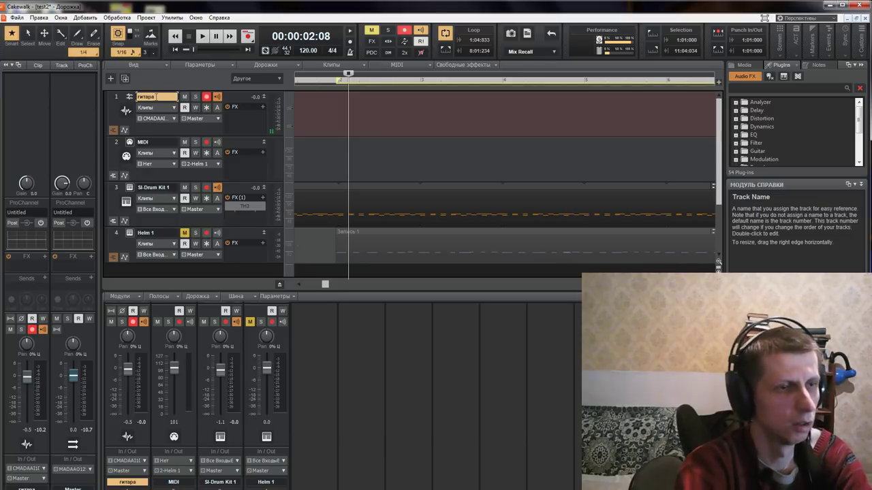
- Display the M-Audio Delta ASIO input choices for the гитара track, keeping the stereo Analog In 1 source
click(173, 120)
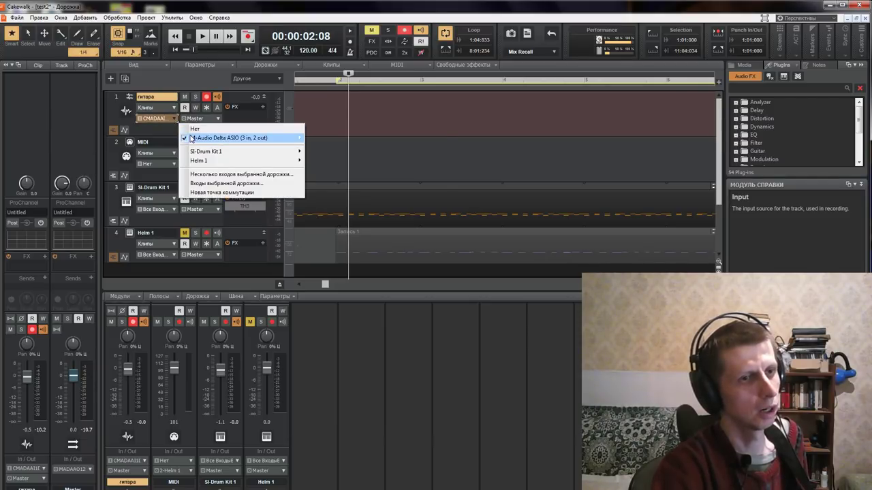
mouse_move(194, 138)
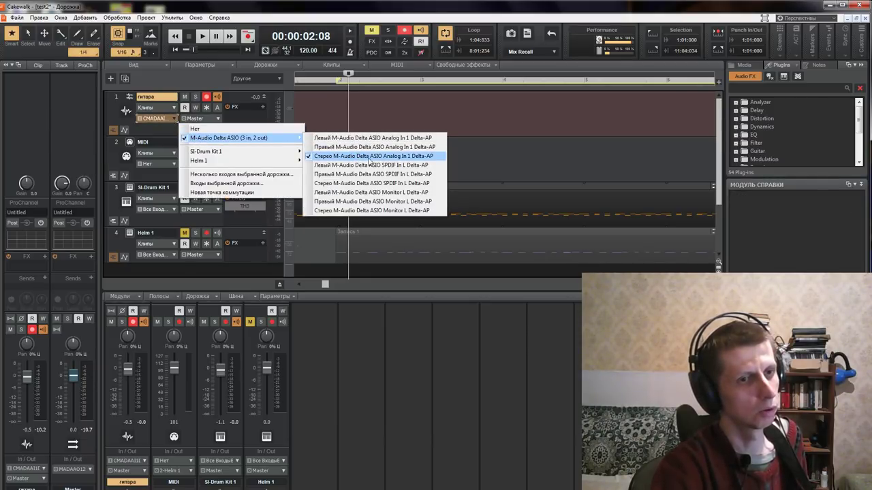
click(333, 8)
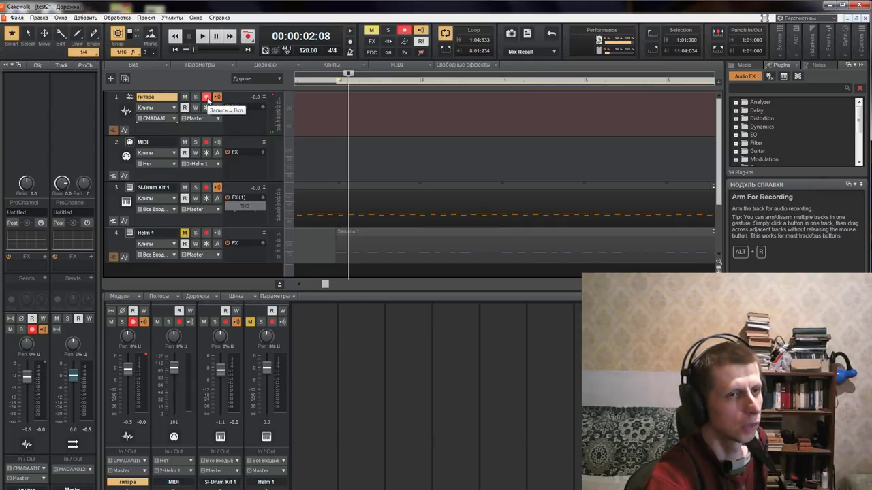
- Play the project from its start, raise the SI-Drum Kit 1 volume to 3.7, and stop playback
click(176, 50)
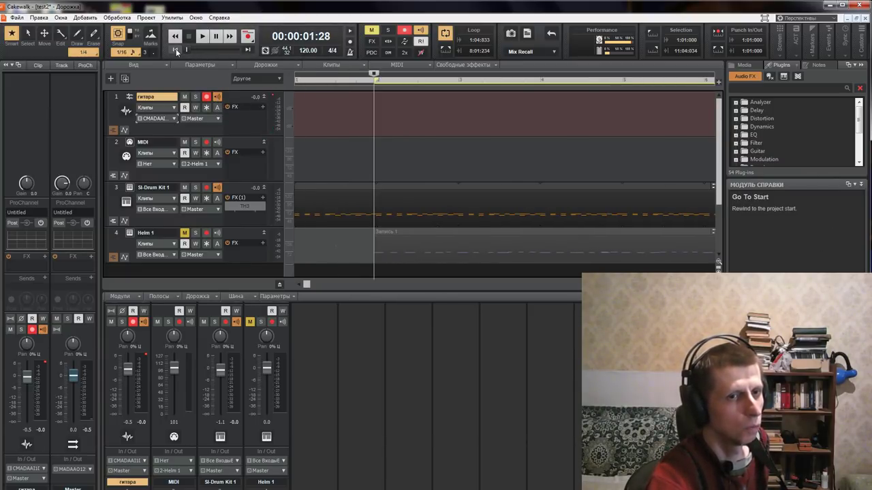
key(space)
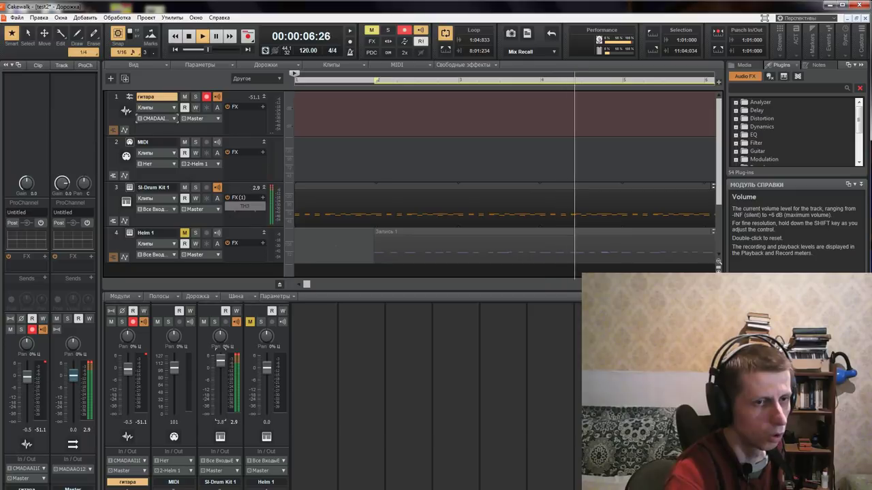
click(188, 36)
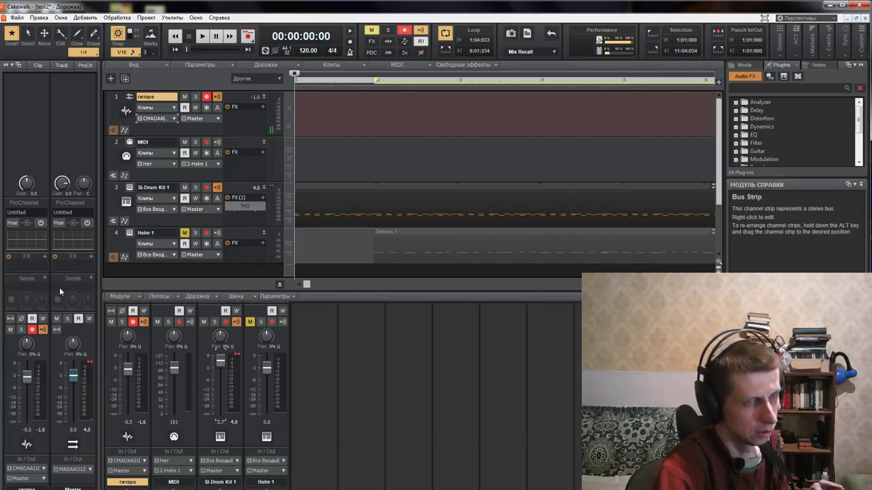
- Look at the effect insertion options of the гитара track and view the MIDI, SI-Drum Kit 1 and гитара channel strips
right_click(19, 271)
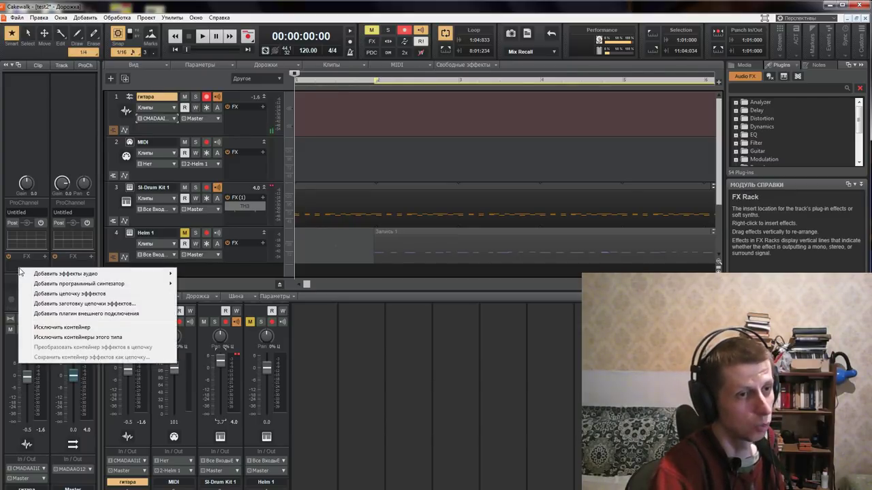
click(14, 270)
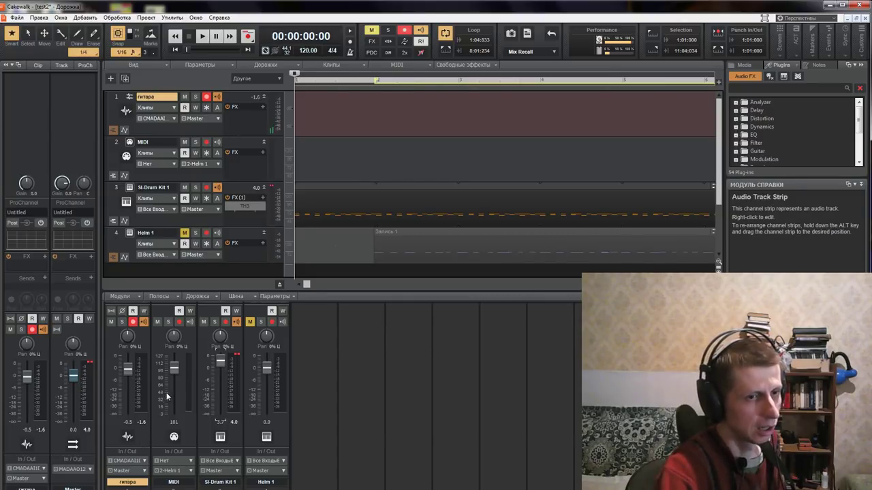
click(186, 433)
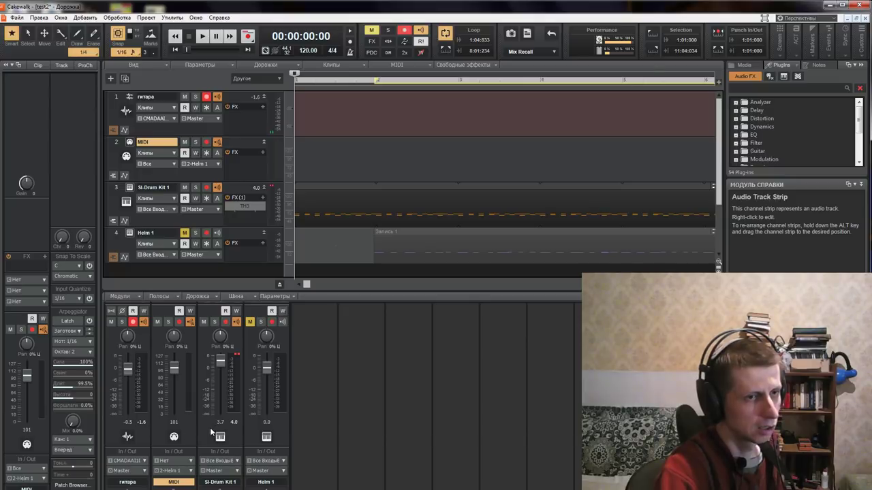
click(209, 426)
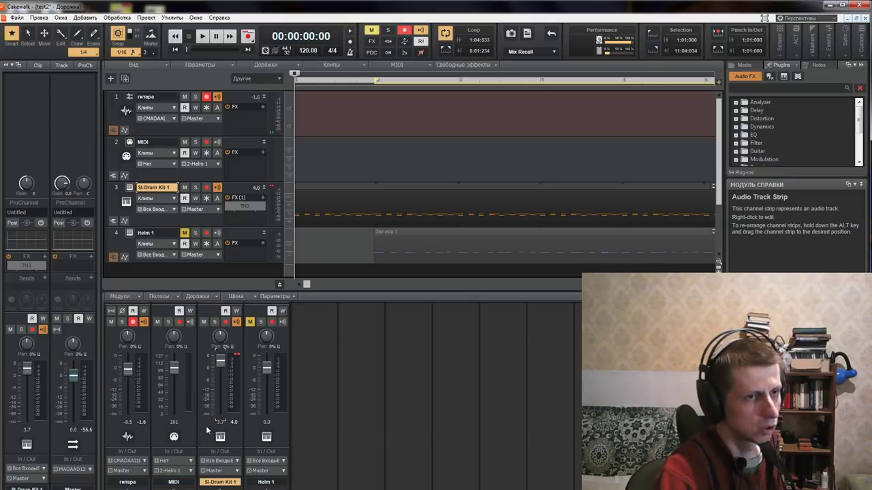
click(110, 439)
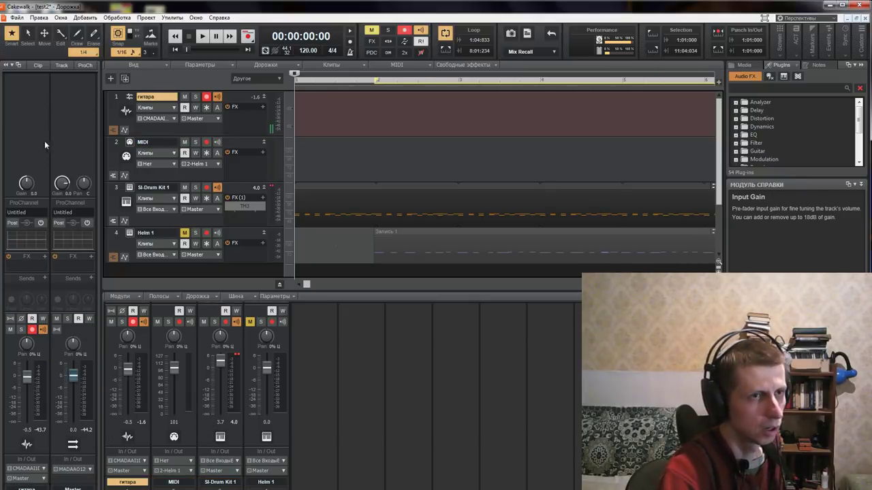
- Show the гитара track's properties, try purple as its colour, and settle on green
click(61, 65)
click(90, 147)
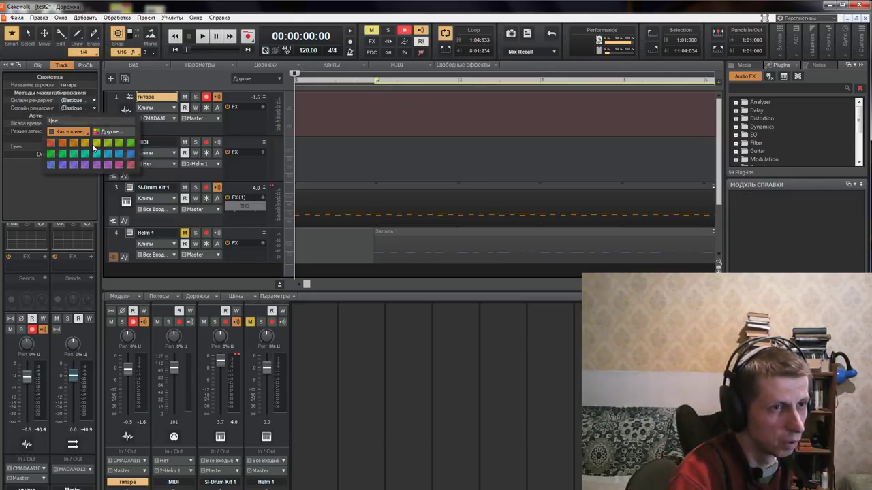
click(86, 165)
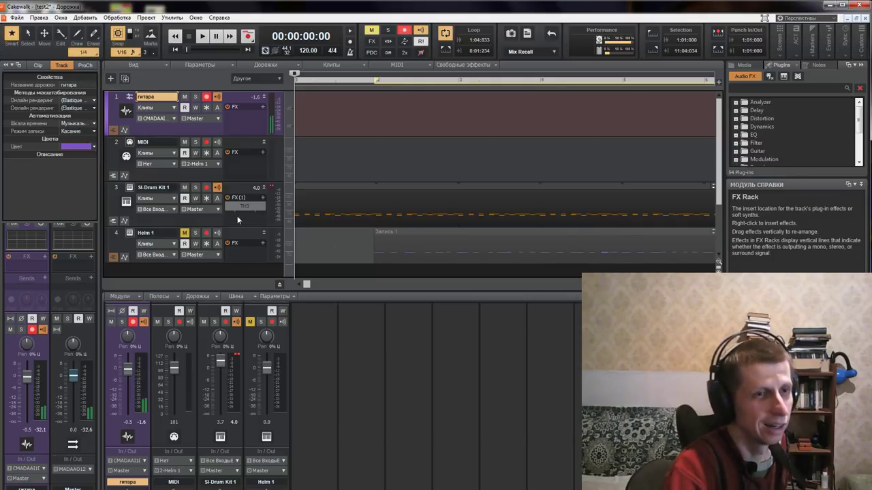
click(93, 147)
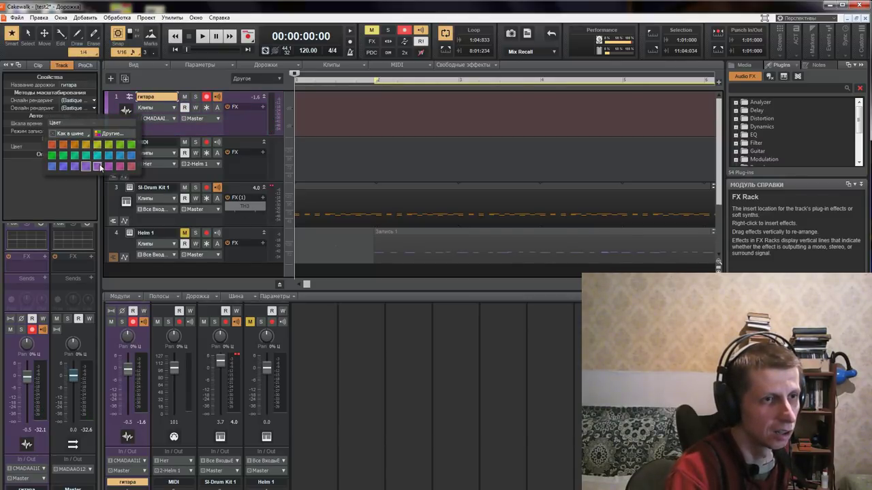
click(74, 156)
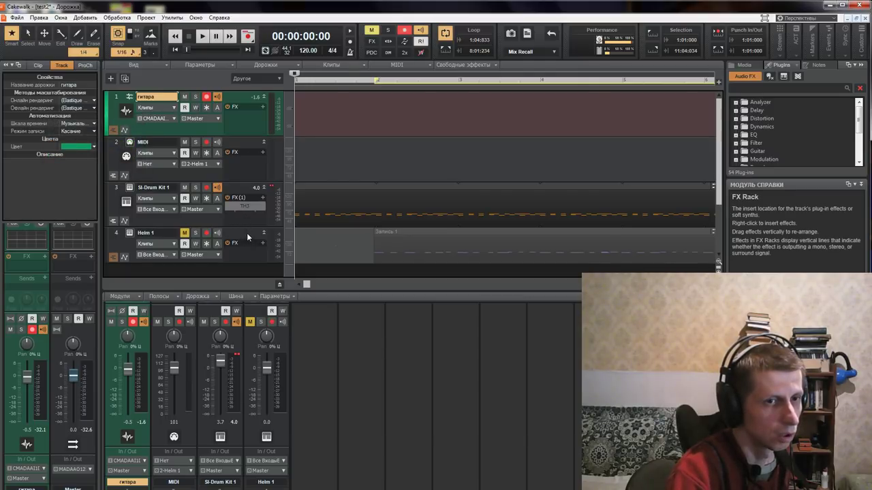
- Set the SI-Drum Kit 1 track colour to purple
click(237, 215)
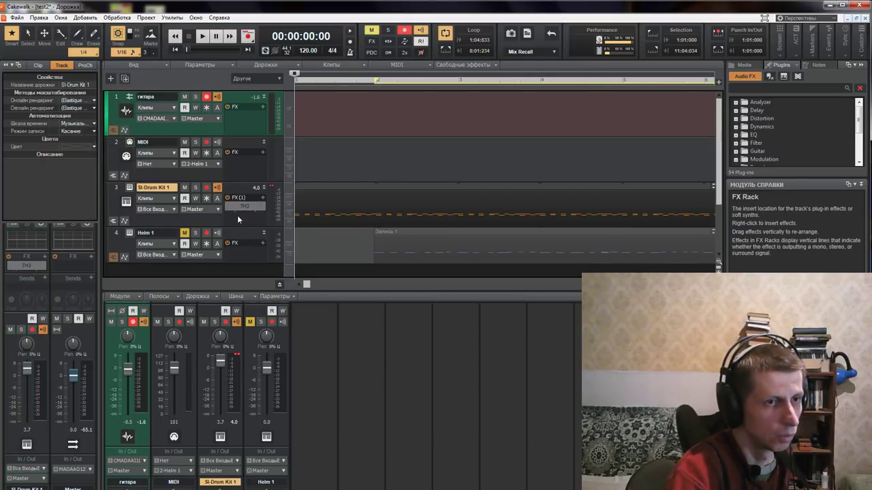
click(92, 148)
click(81, 162)
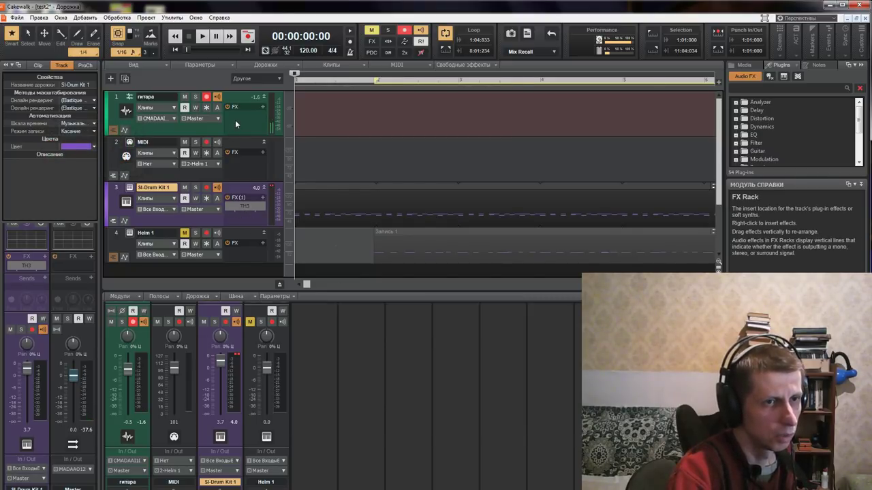
- Save the test2 project and return the playhead to the project start
click(17, 18)
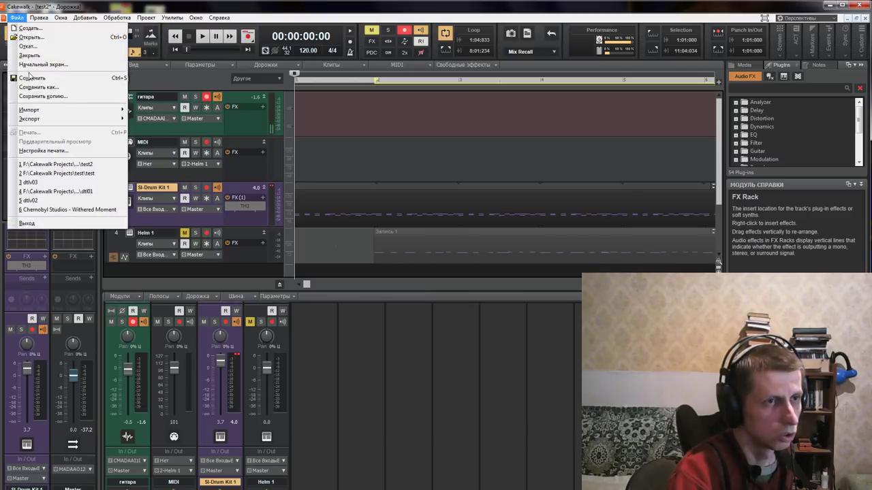
click(30, 83)
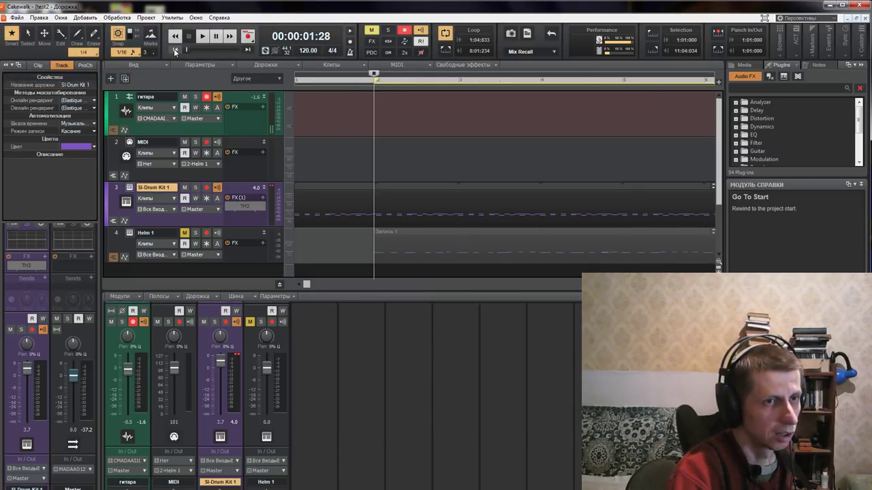
click(175, 52)
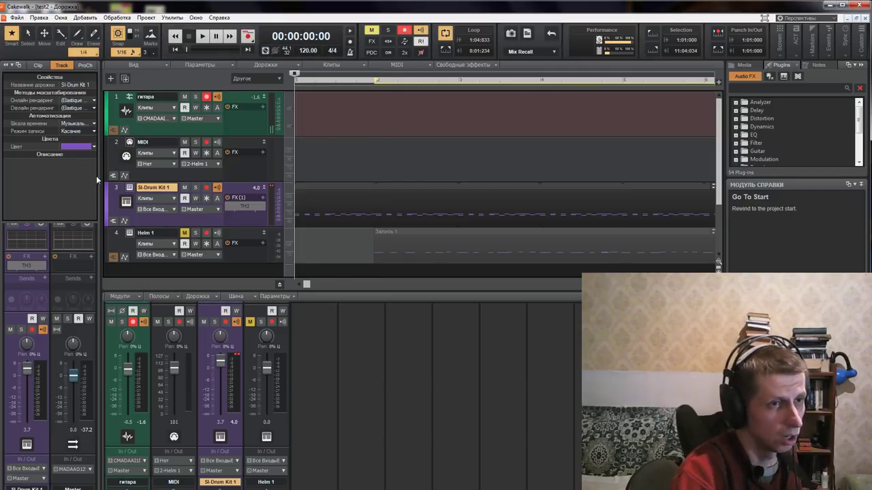
- Insert the TH3 guitar effect from the Guitar category on the гитара track
key(Up)
key(Up)
right_click(28, 266)
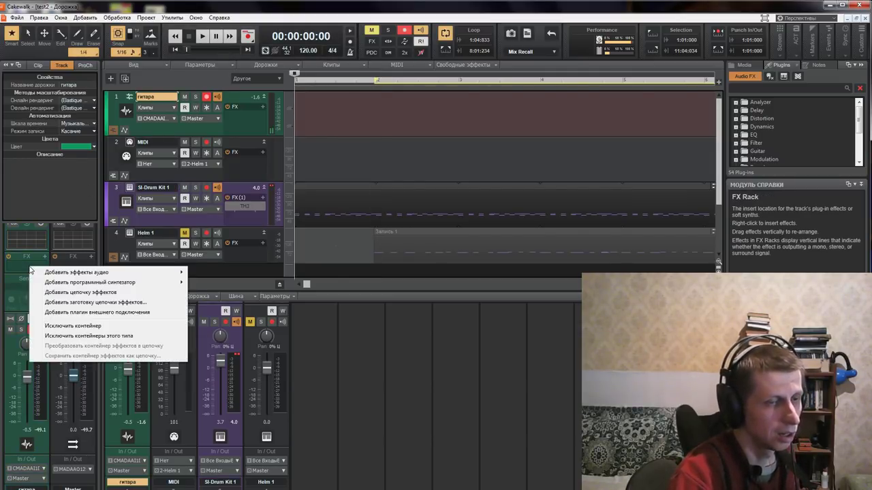
mouse_move(48, 274)
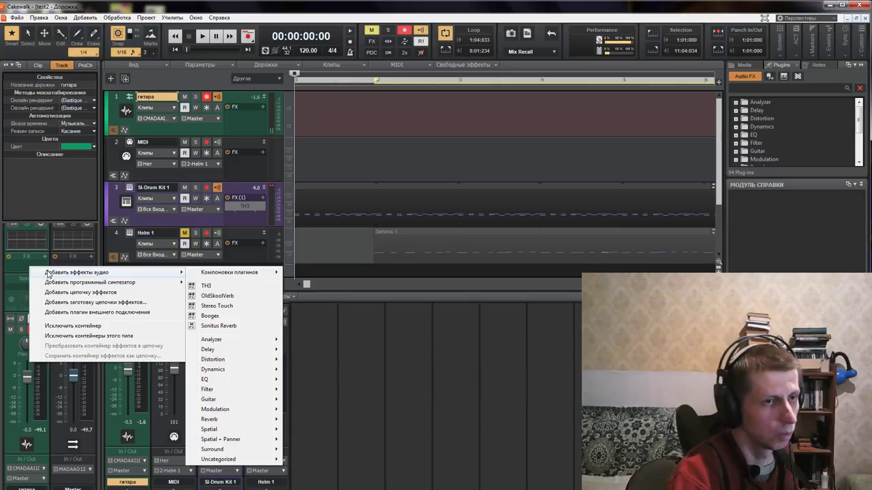
mouse_move(228, 400)
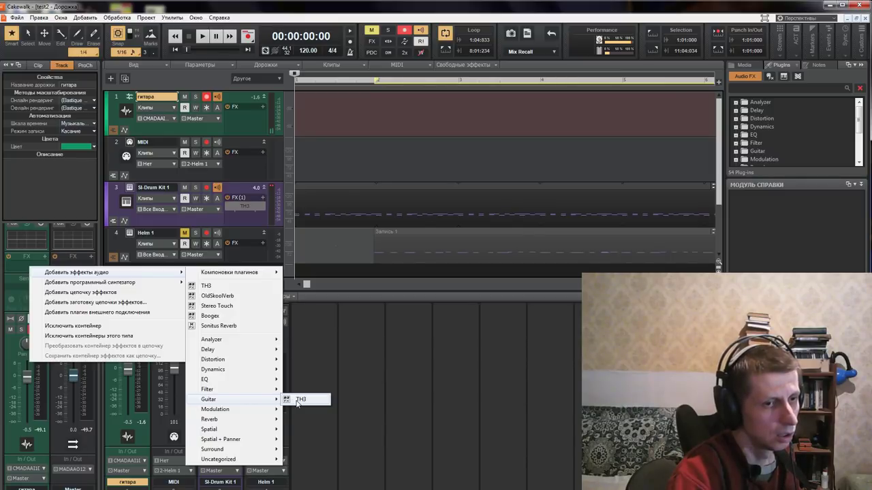
click(297, 400)
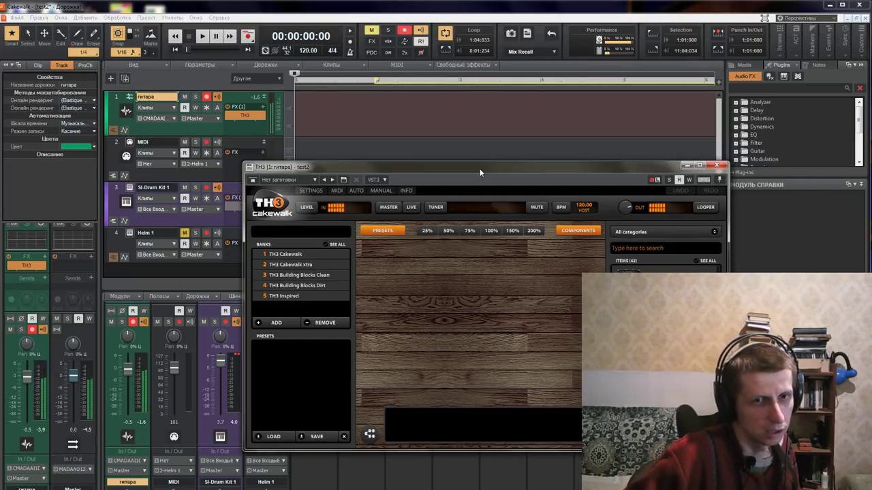
- Check the guitar's tuning with the TH3 tuner, and load the THe Crunch preset from the TH3 Cakewalk bank
click(435, 207)
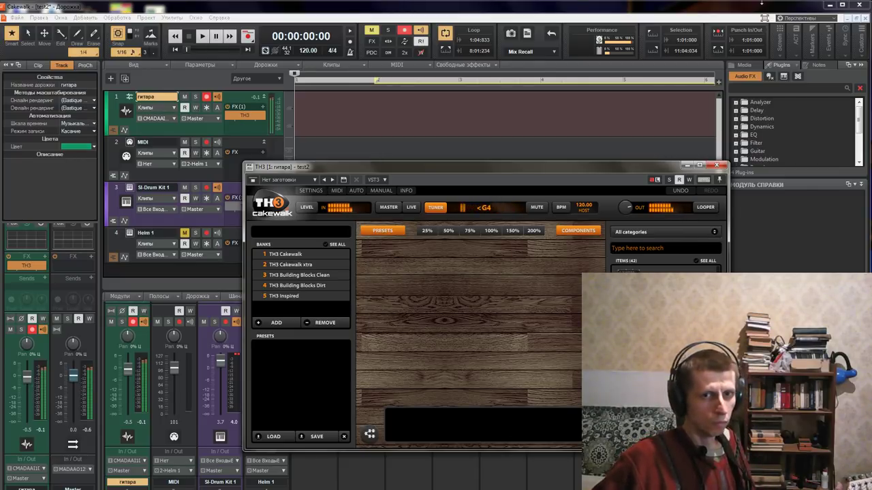
click(278, 255)
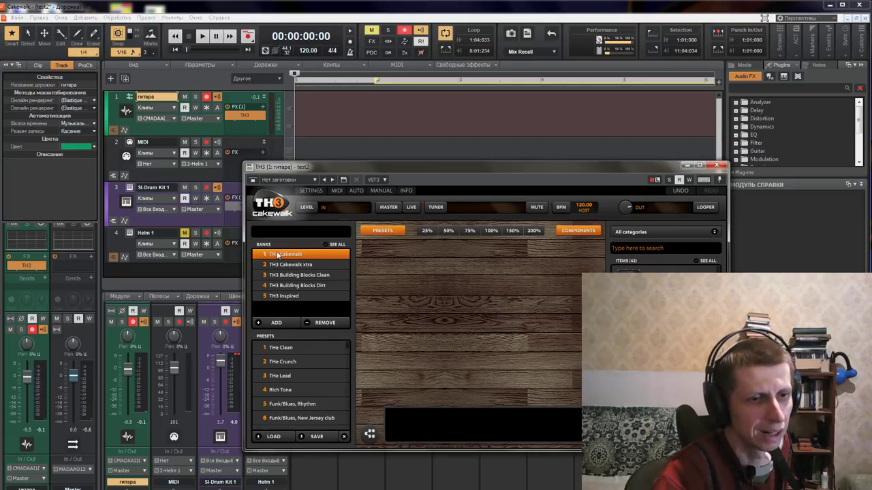
click(284, 362)
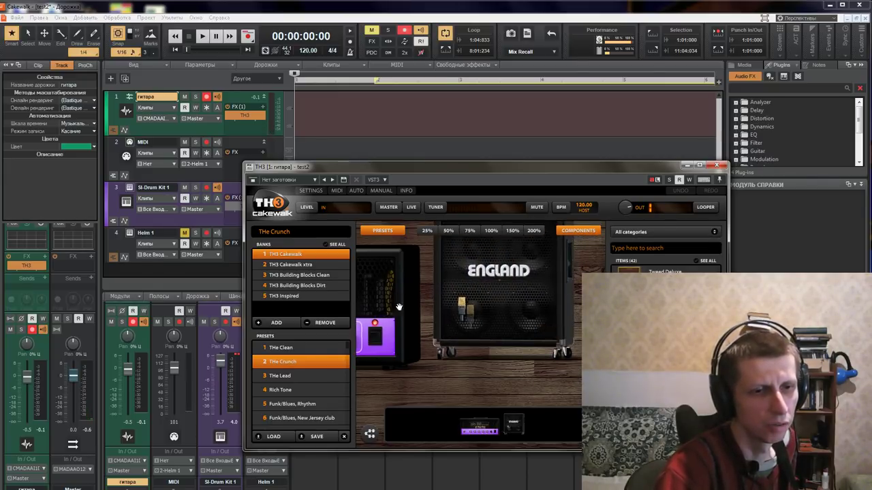
- Try the THe Lead preset in TH3, and load 900 Cut Through Mids from the TH3 Building Blocks Dirt bank
drag(443, 407, 510, 382)
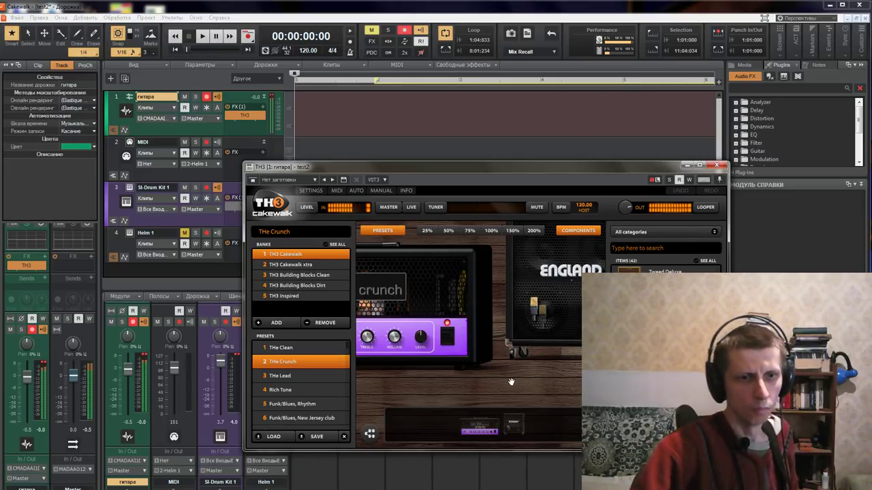
click(287, 380)
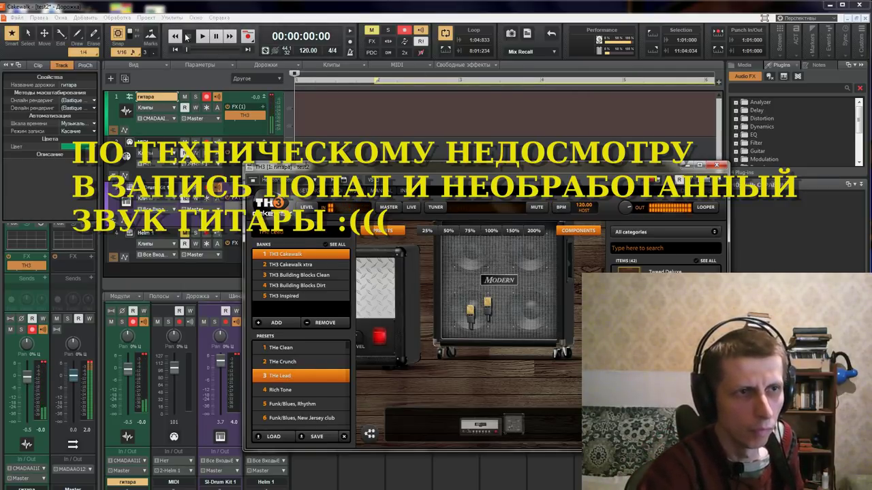
click(299, 286)
click(293, 348)
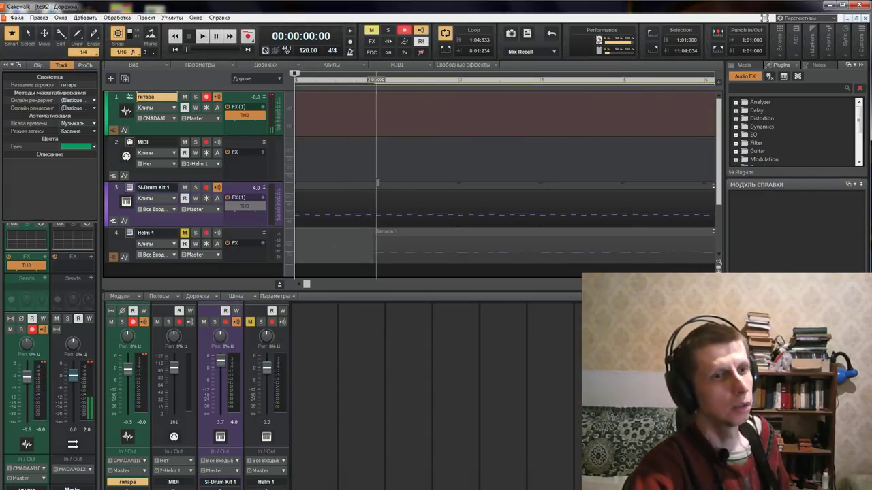
- Place the playhead near the start of measure 2 and record a guitar take on the armed гитара track
click(373, 183)
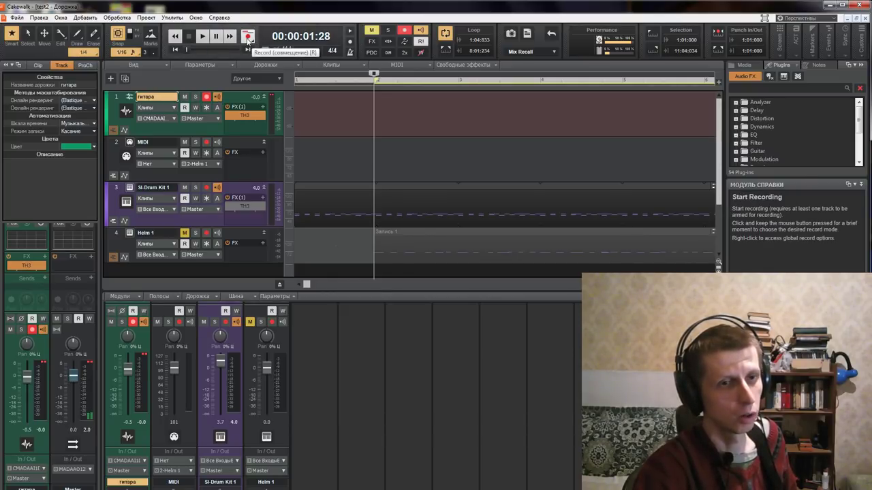
scroll(133, 52, down, 2)
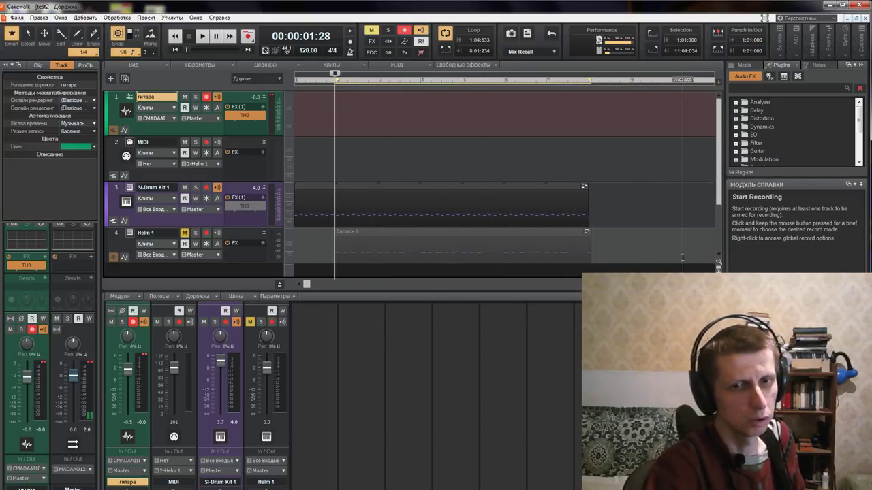
click(718, 264)
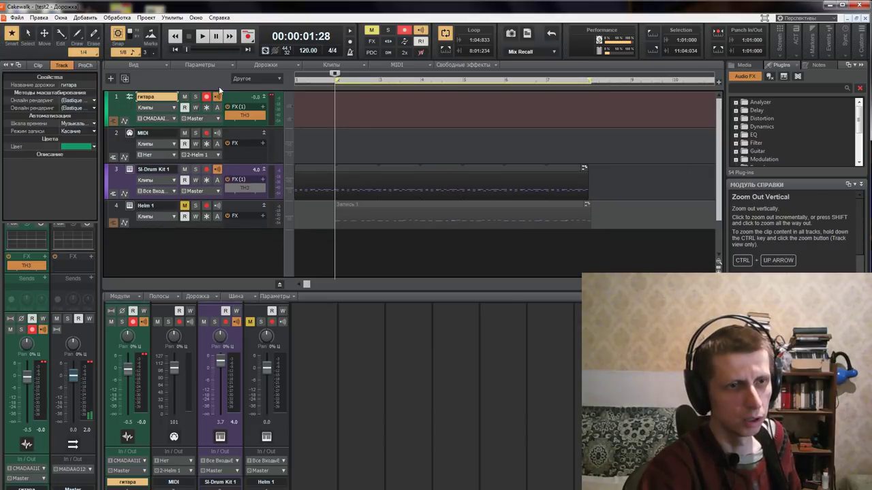
click(248, 38)
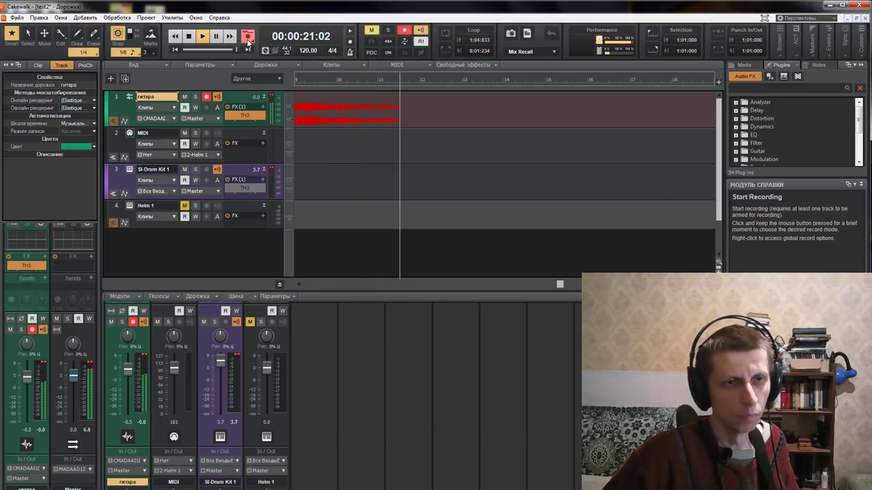
click(189, 36)
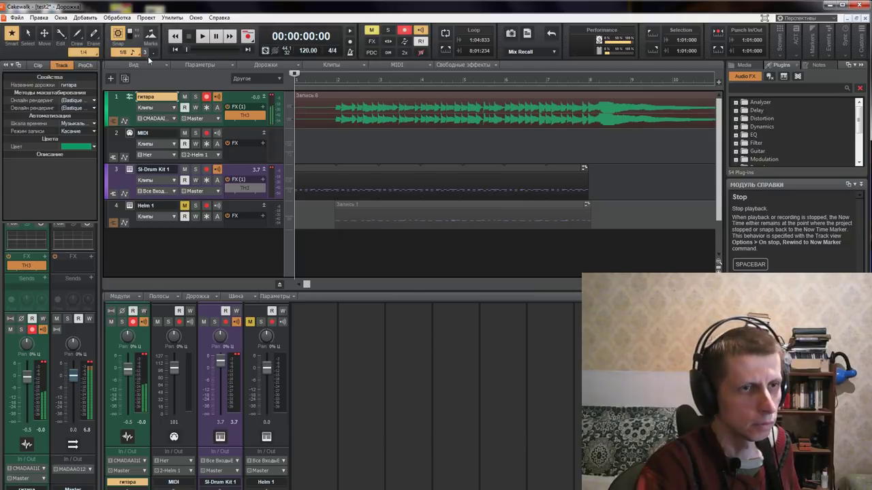
- Turn off input echo on the гитара track and play back the recorded take from the project start
click(16, 17)
key(Escape)
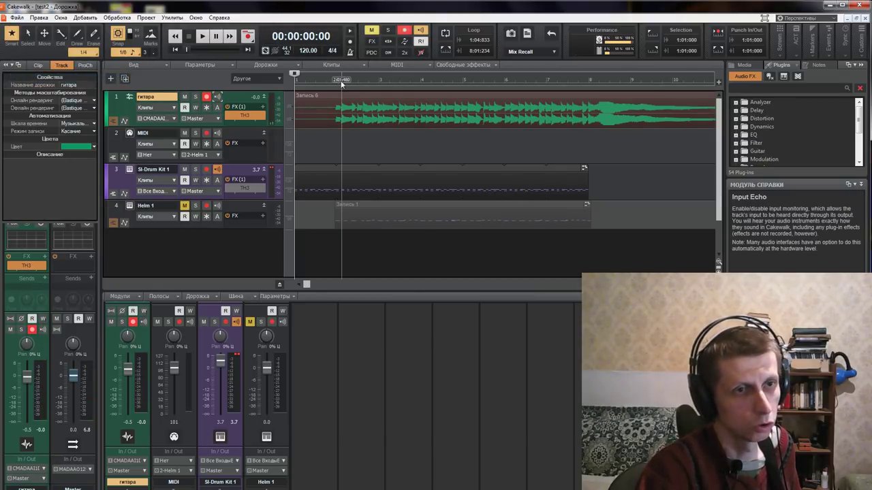
key(space)
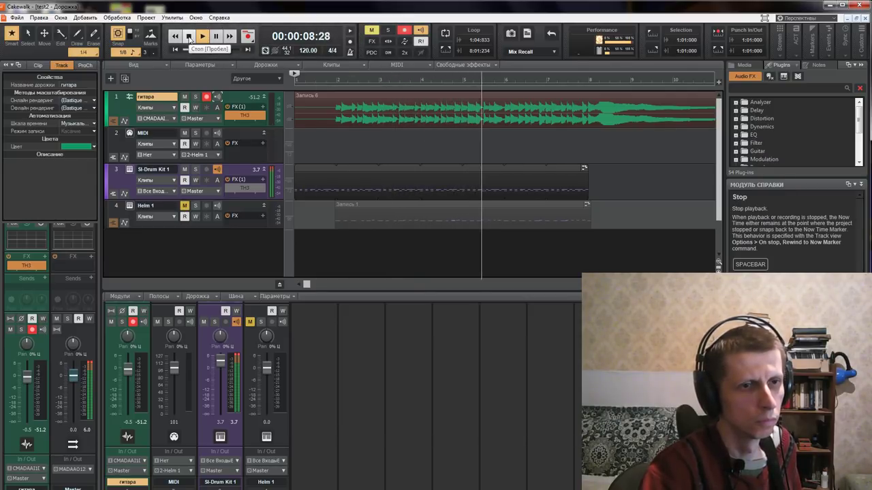
click(189, 38)
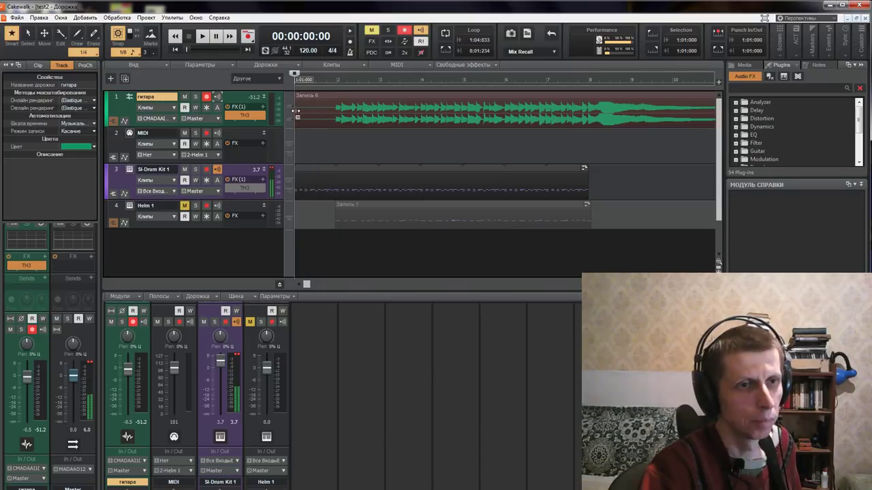
- Trim the guitar clip's start to 1:04:480 and set the loop range to that clip, saving the project
drag(297, 110, 333, 110)
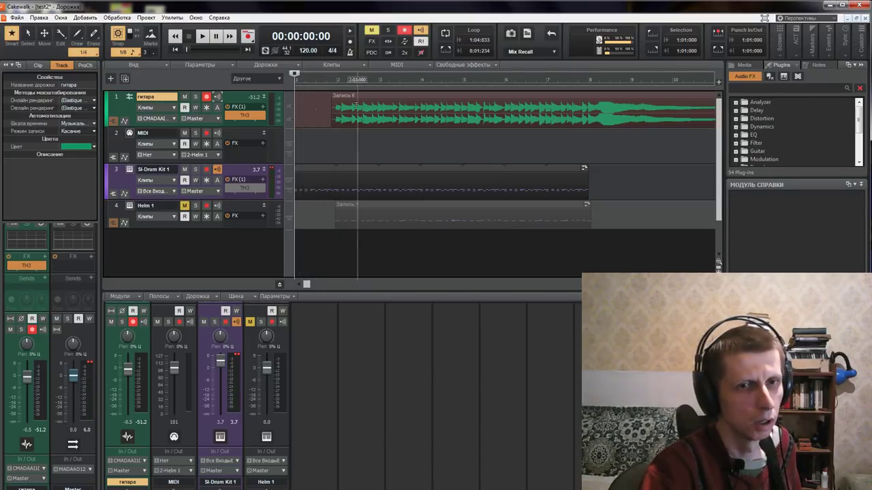
click(560, 91)
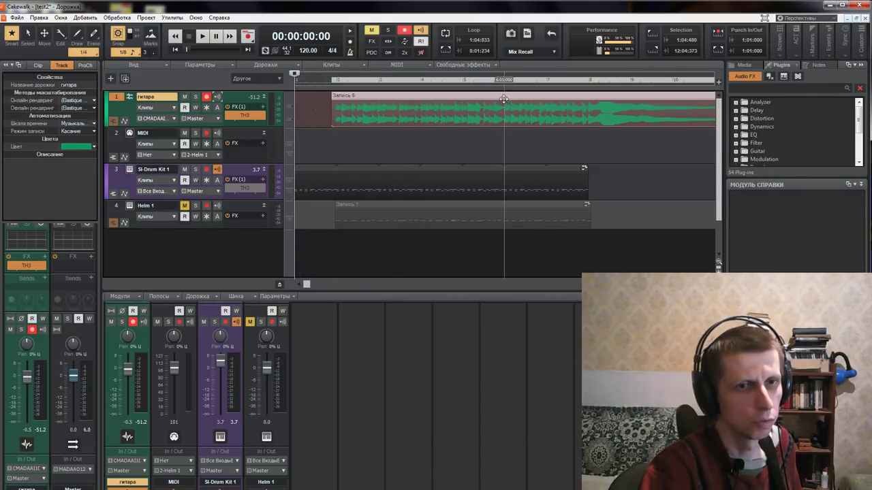
click(439, 53)
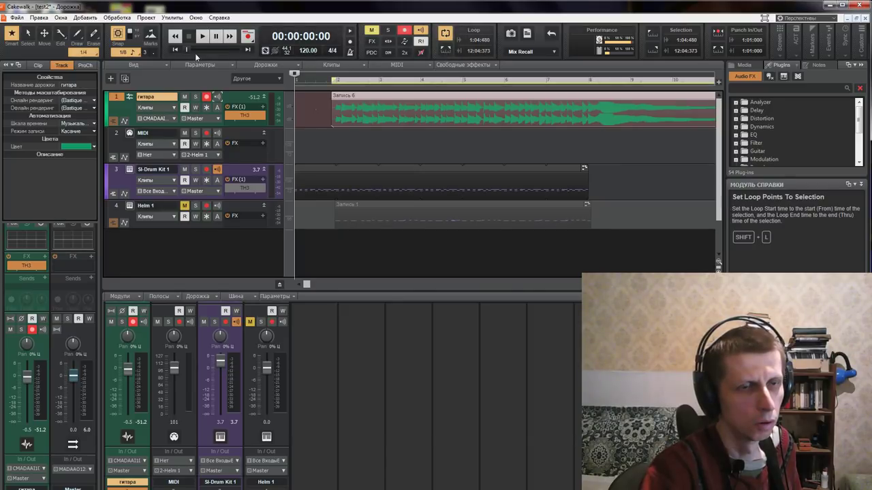
click(16, 17)
click(45, 79)
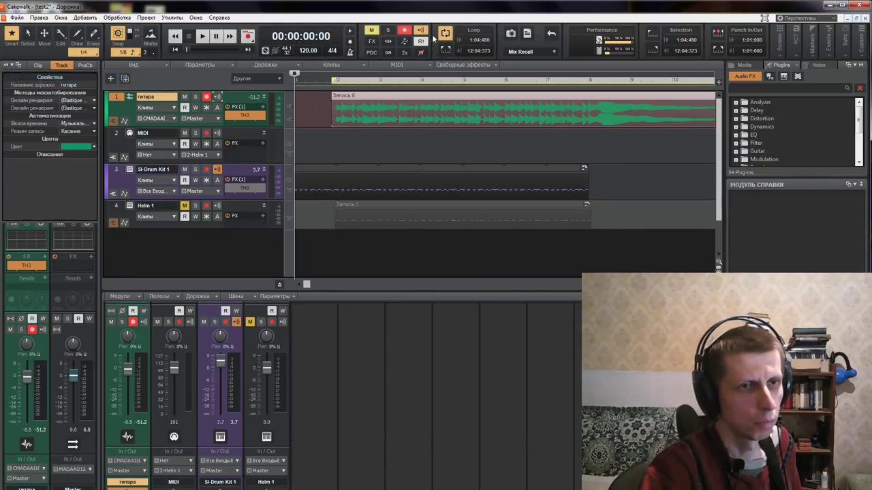
- Trim the SI-Drum Kit 1 clip's start to 2:01:000 and loop that clip's range up to 8:01:000, saving the project
drag(343, 80, 336, 168)
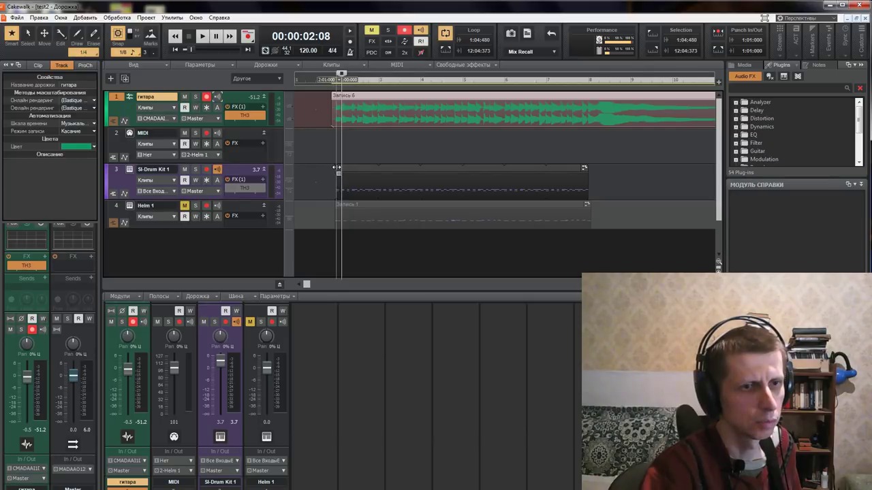
click(382, 175)
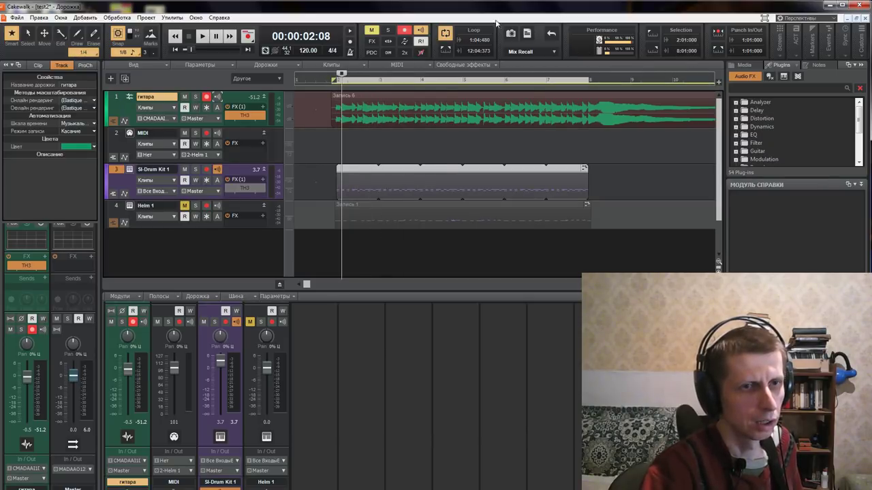
click(445, 49)
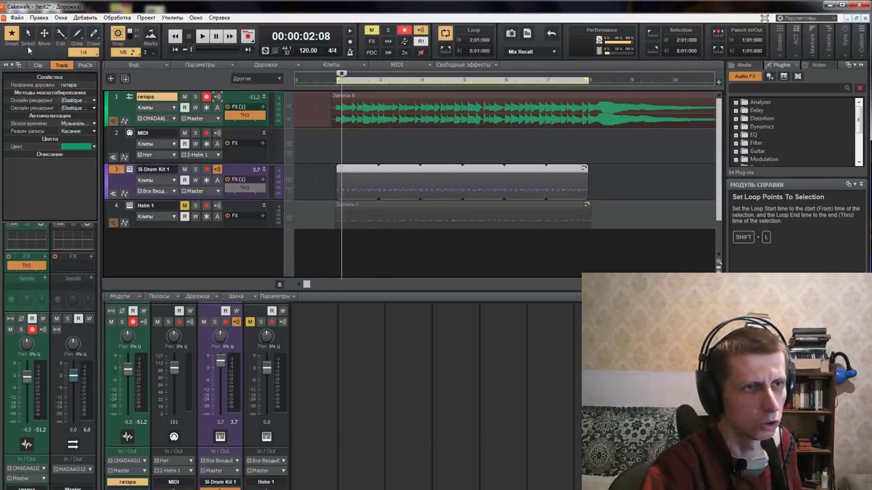
click(16, 17)
click(45, 78)
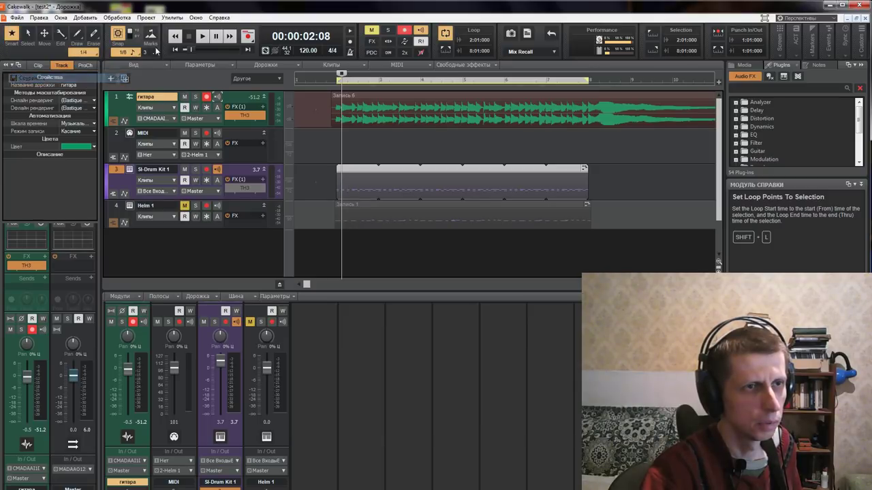
- Play the looped section and switch TH3 off and on to compare the dry and processed guitar, leaving it enabled
click(203, 37)
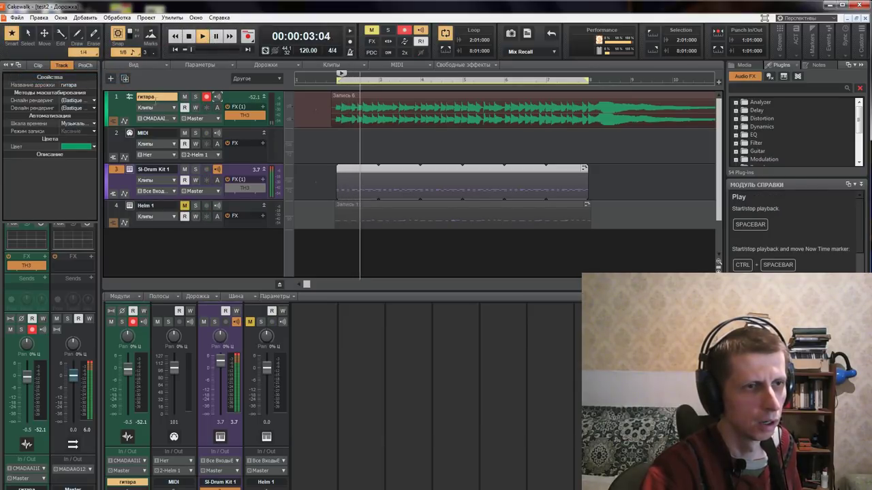
click(190, 38)
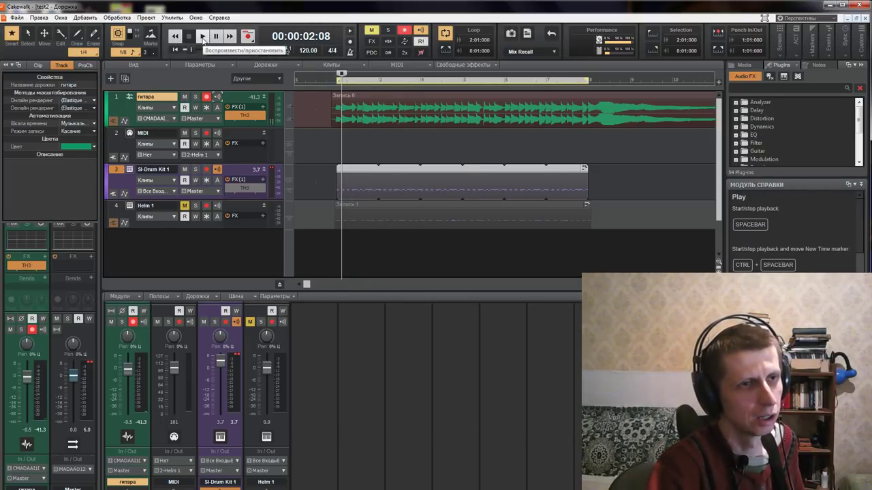
click(202, 37)
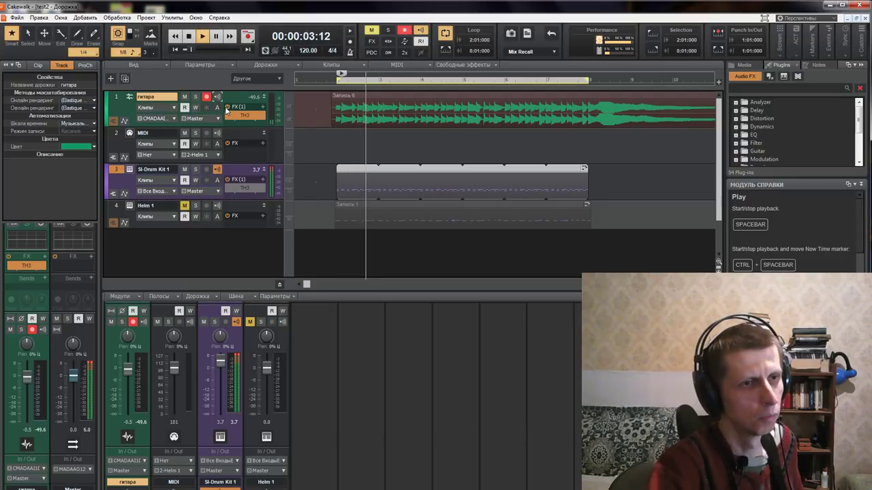
click(227, 116)
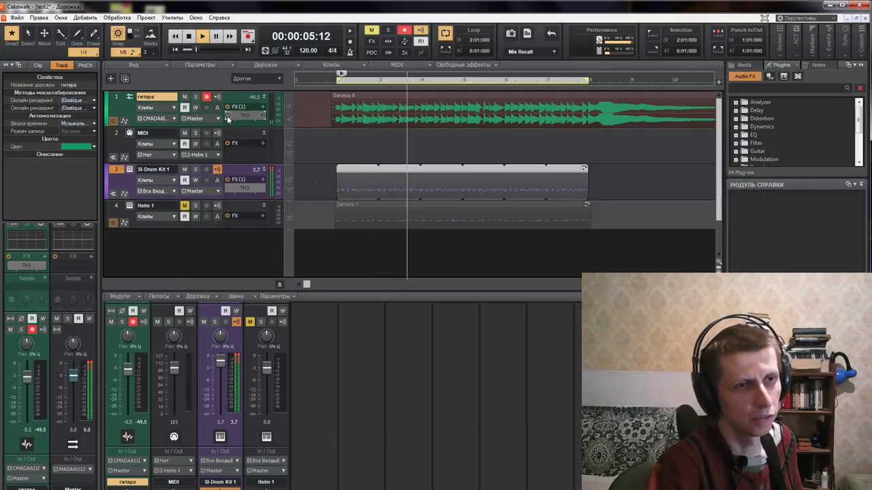
click(228, 116)
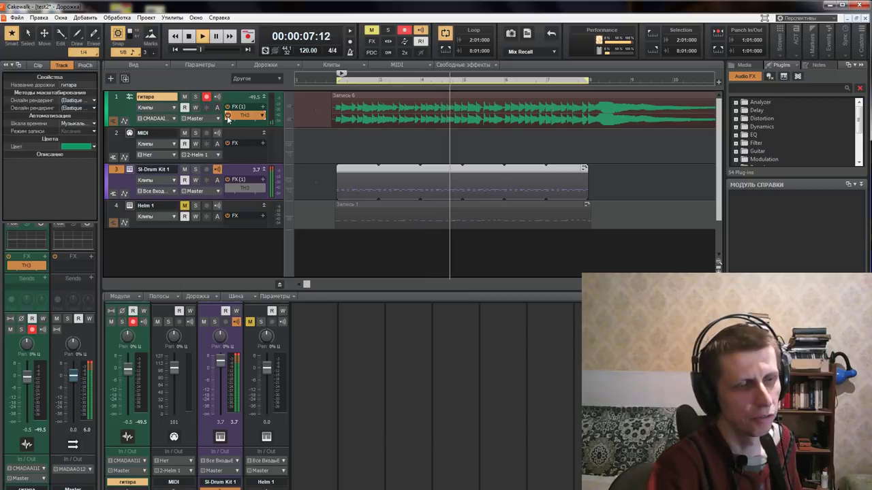
click(227, 116)
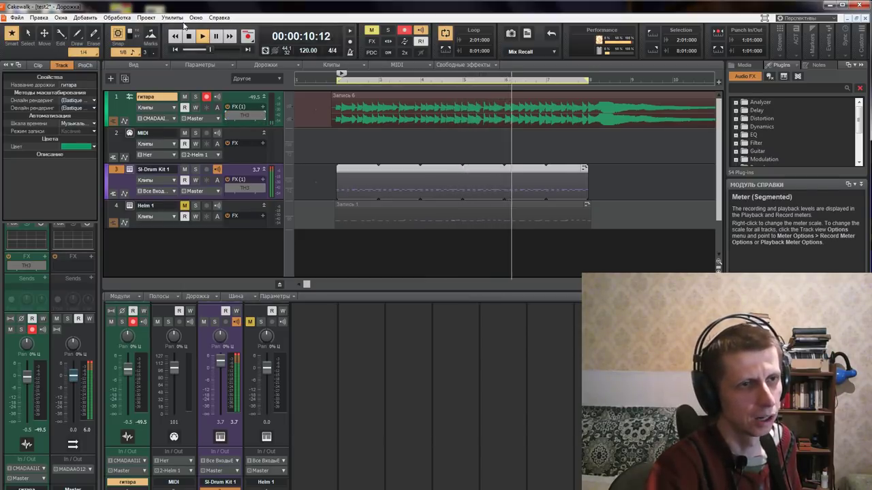
key(space)
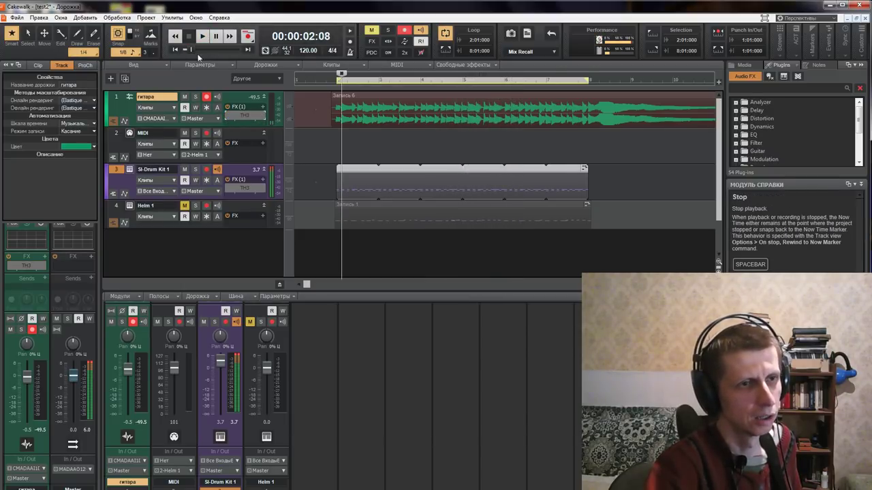
click(227, 115)
- Open the guitar track's TH3 window and load THe Crunch from the TH3 Cakewalk bank while the loop plays
double_click(241, 116)
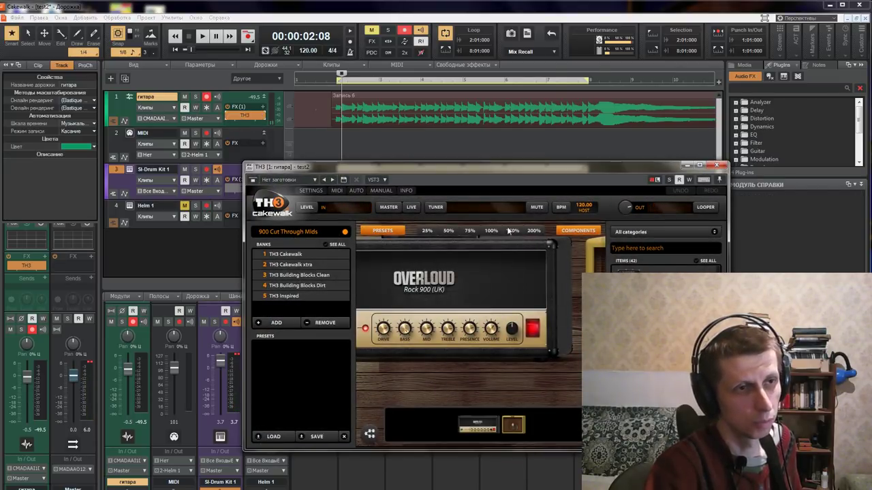
click(202, 36)
click(295, 255)
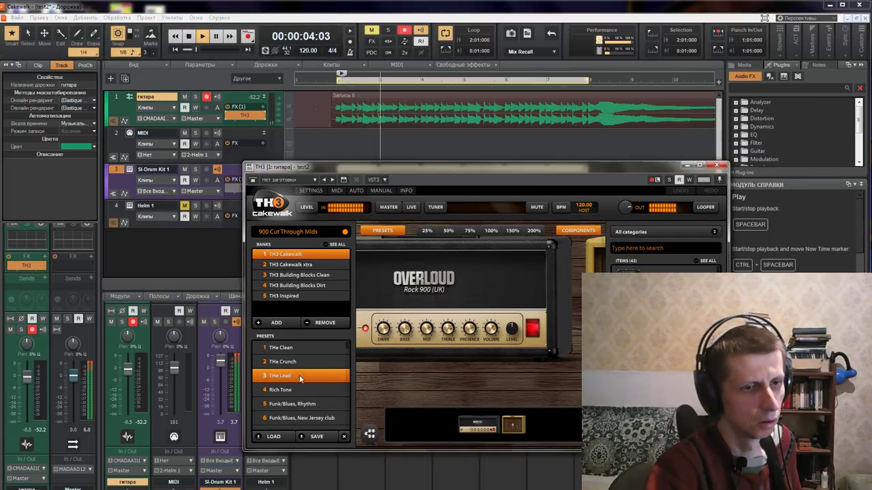
click(283, 365)
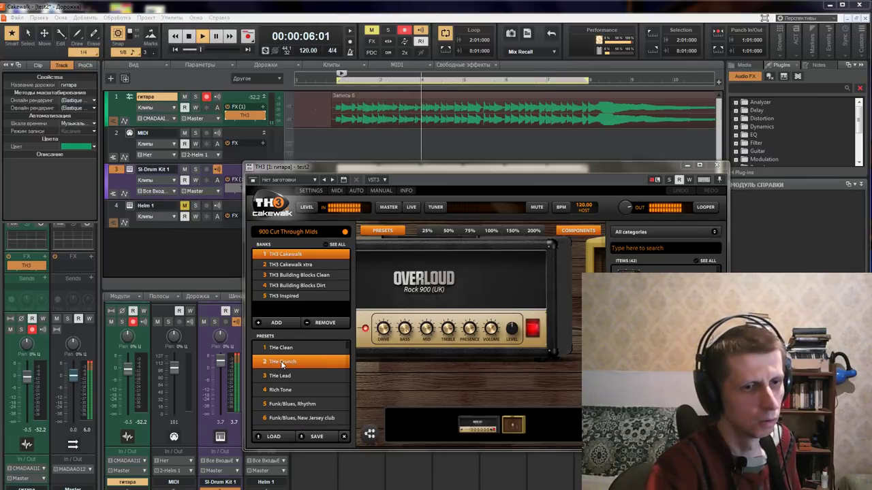
click(471, 339)
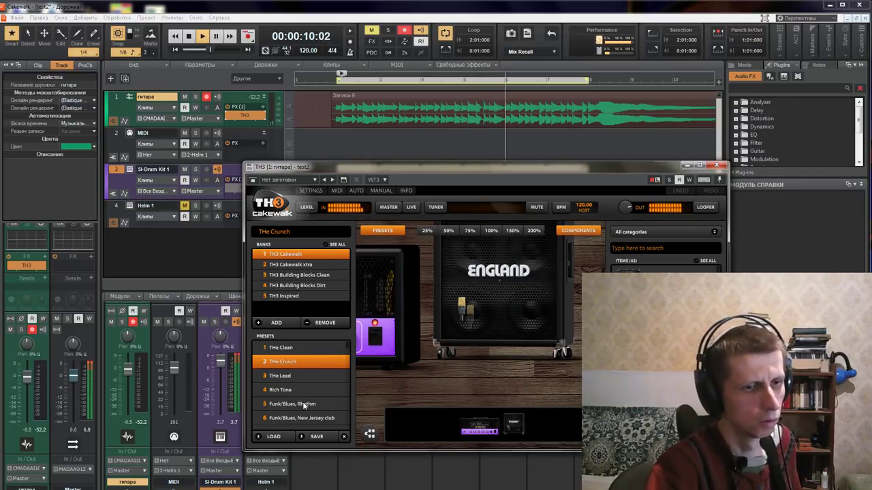
- Audition the Metal World, TH Recto preset on the playing guitar loop, and load Metal Hero, Knife
scroll(314, 412, down, 3)
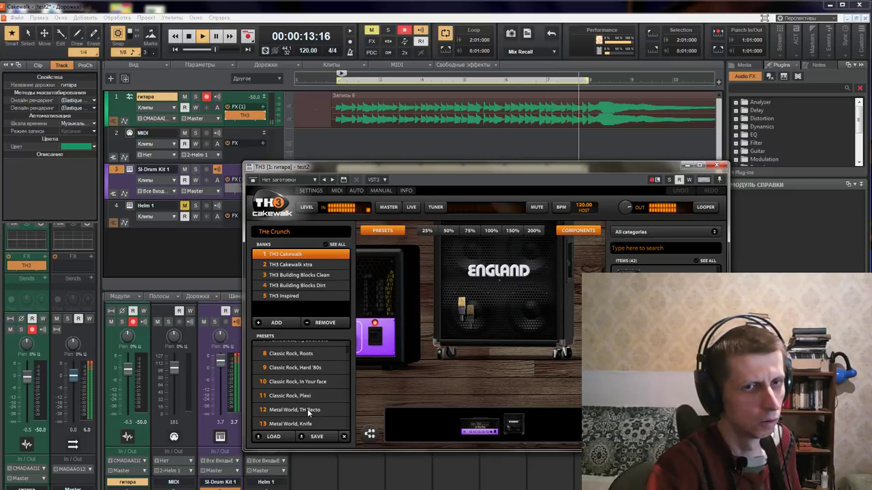
click(307, 408)
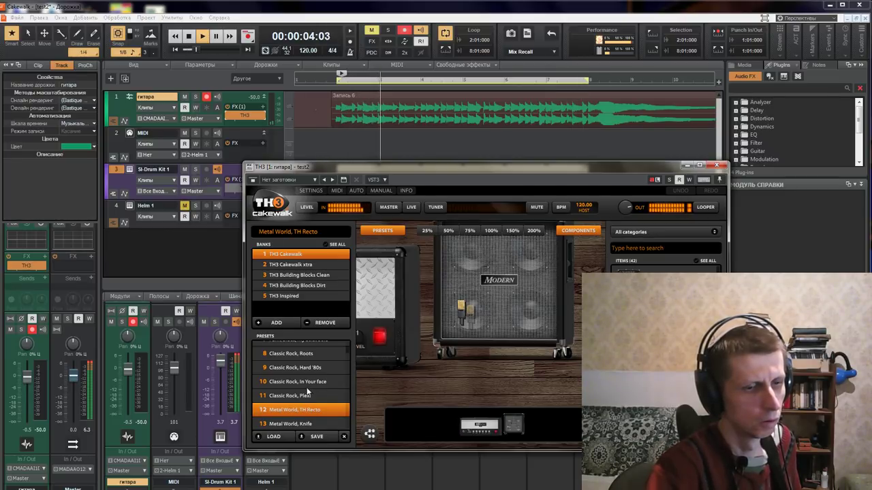
scroll(307, 395, down, 7)
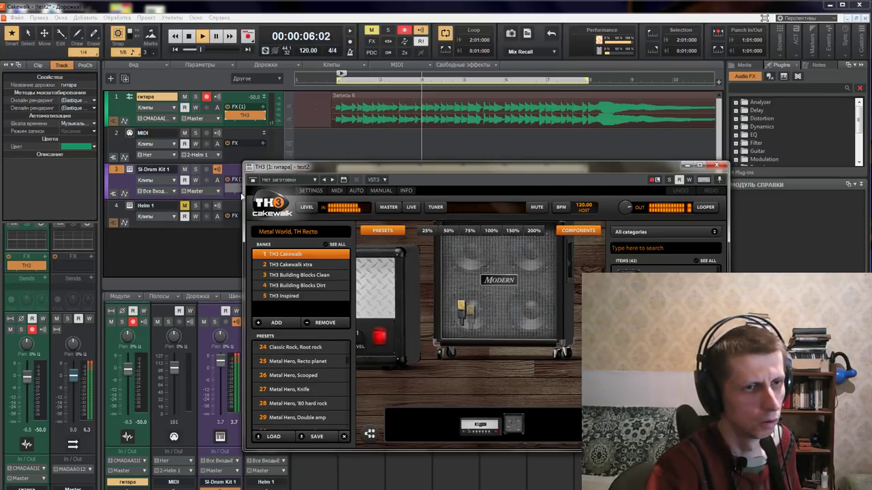
click(401, 350)
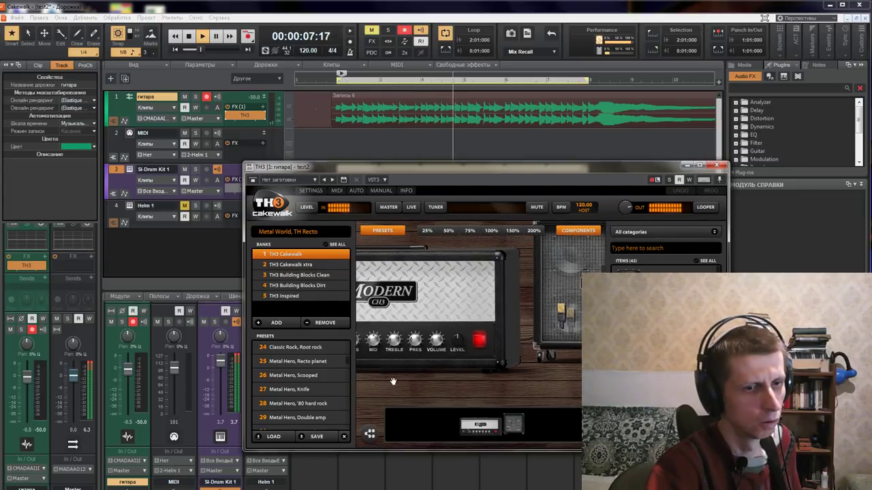
click(284, 393)
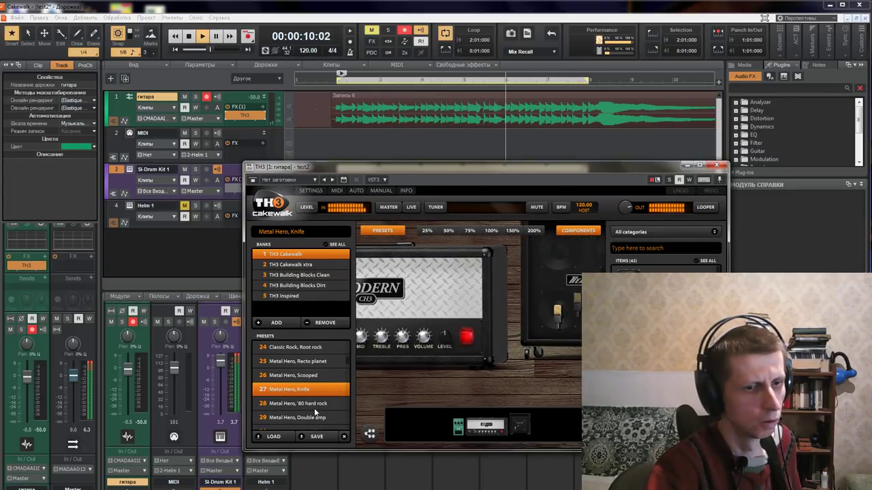
- Turn off loop playback, close the TH3 window and stop playback
scroll(314, 408, down, 1)
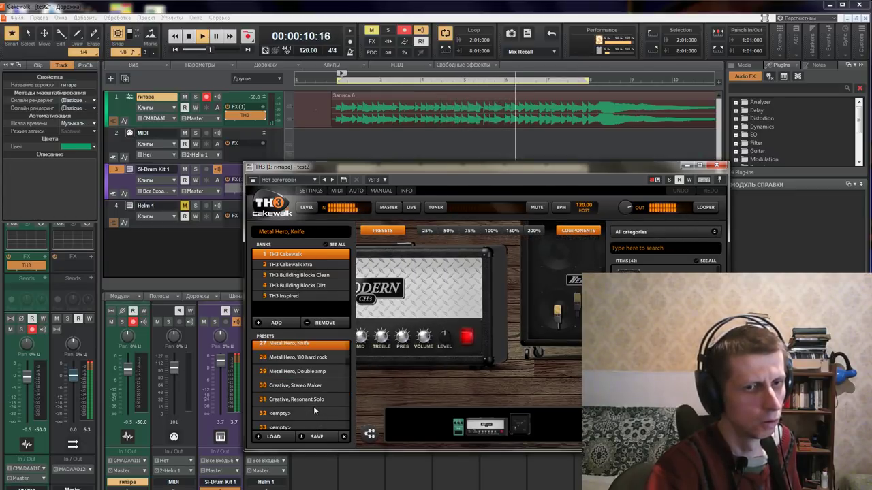
click(442, 34)
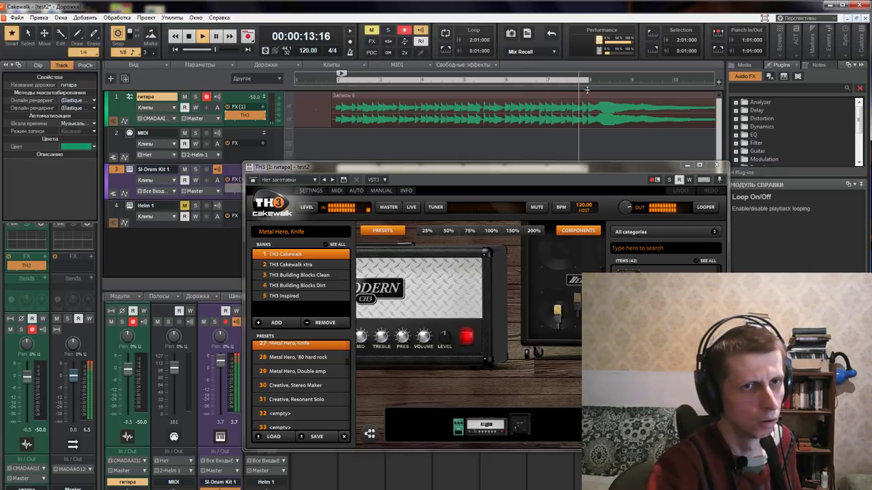
click(715, 167)
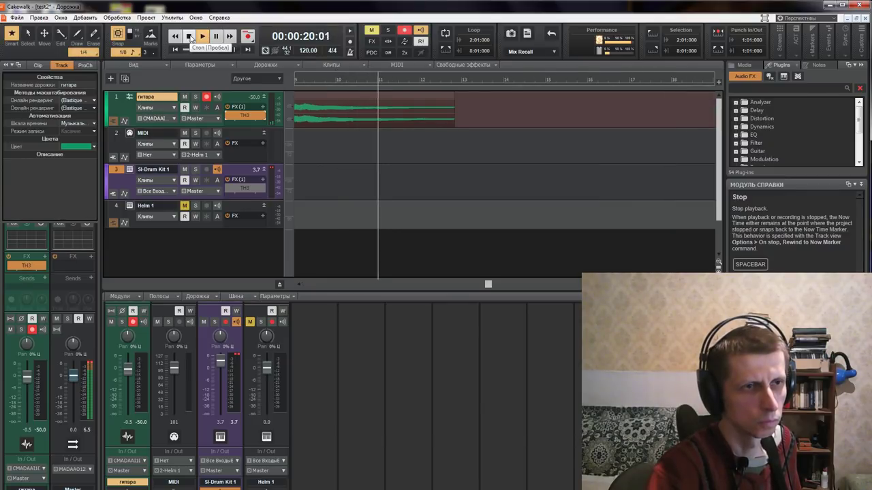
click(189, 36)
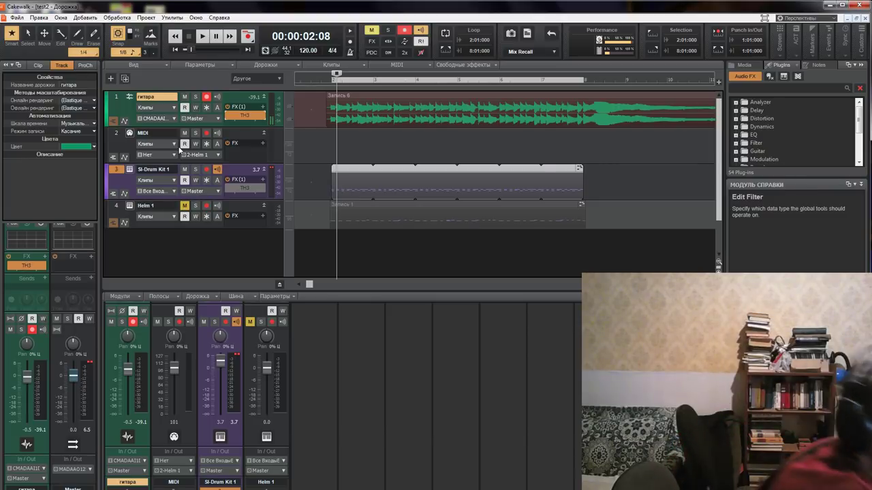
- Reopen the guitar track's TH3 and load empty preset slot 32 from the TH3 Cakewalk bank, discarding the unsaved changes
double_click(244, 114)
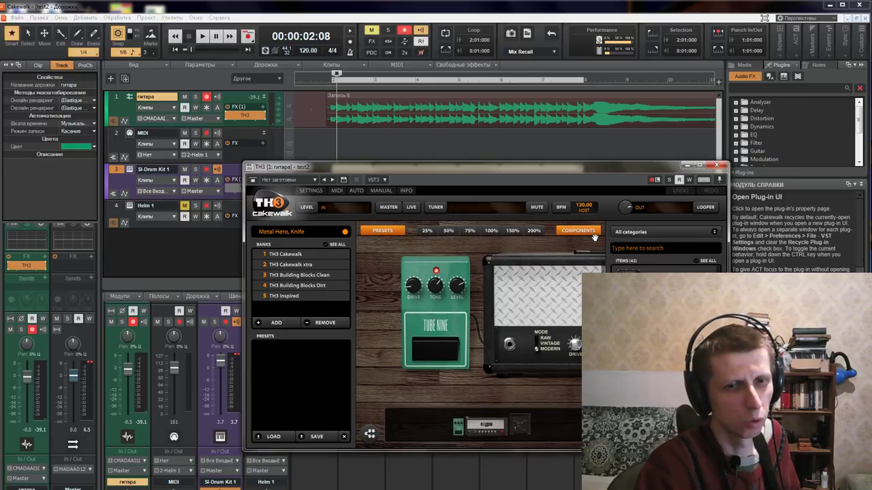
click(286, 254)
click(286, 418)
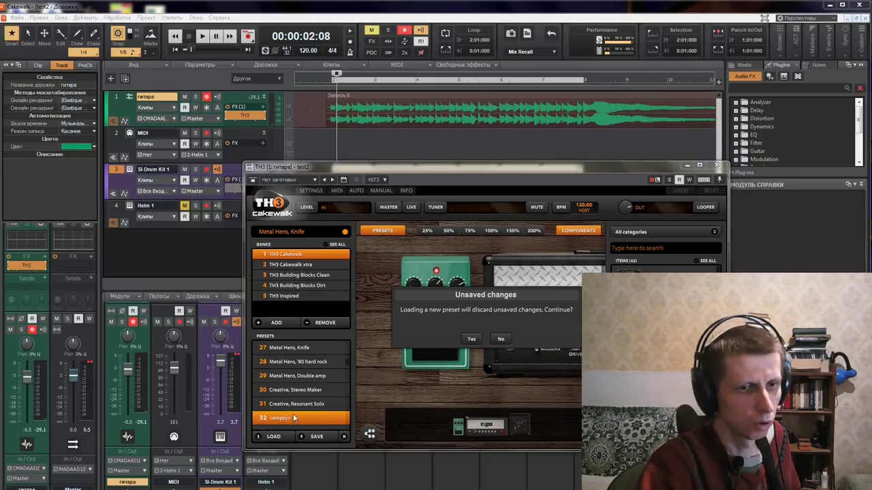
click(473, 339)
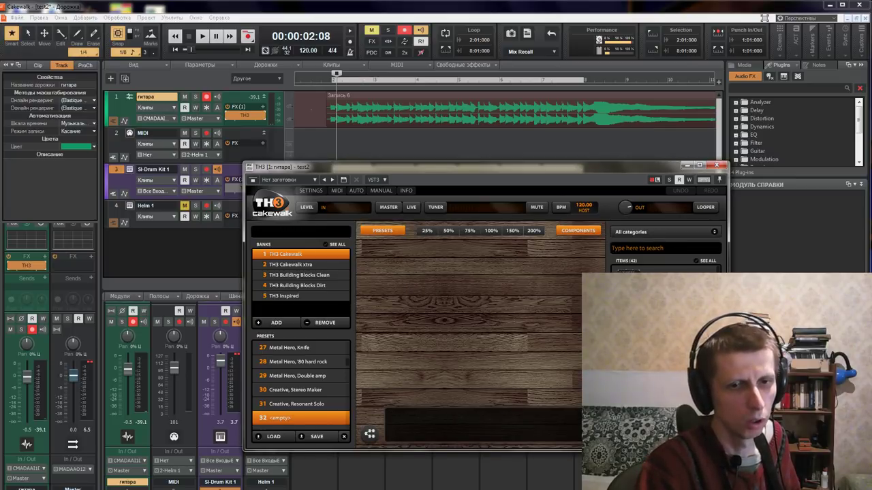
- Add a Darkface '65 amp with its matching 2x12 OB Darkface '65 (US) cabinet and play the guitar through it briefly
drag(600, 293, 451, 293)
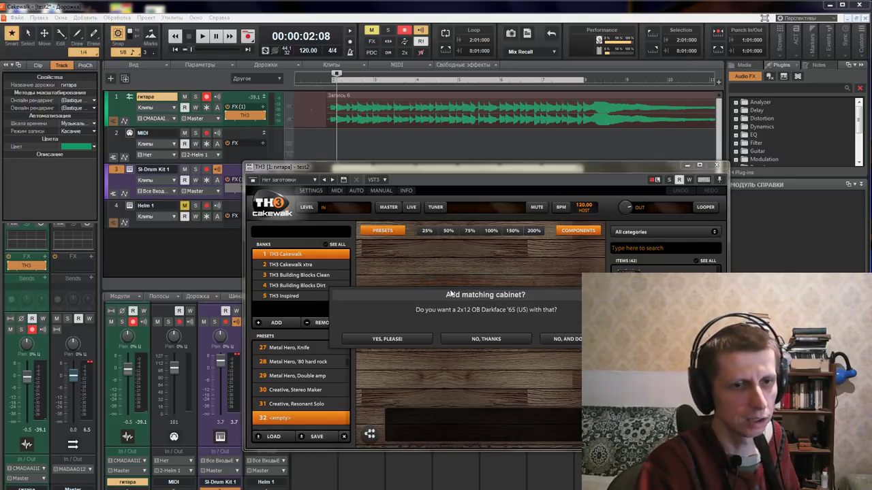
click(393, 340)
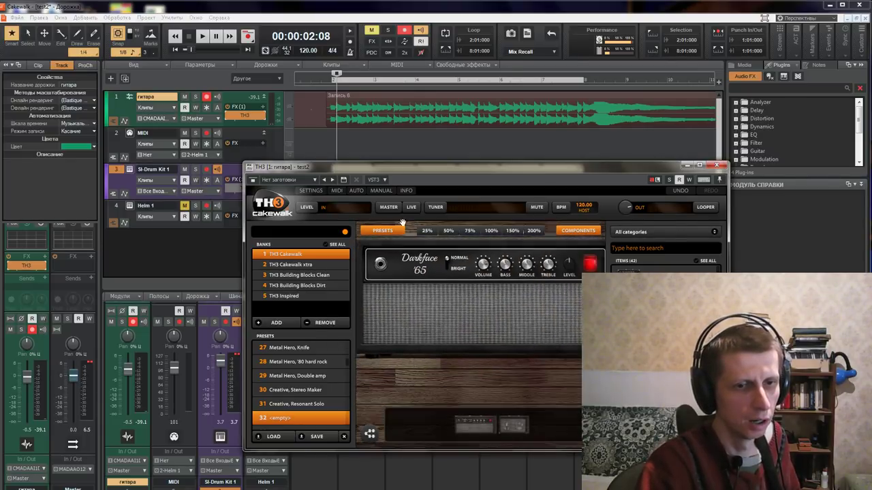
drag(479, 398, 457, 405)
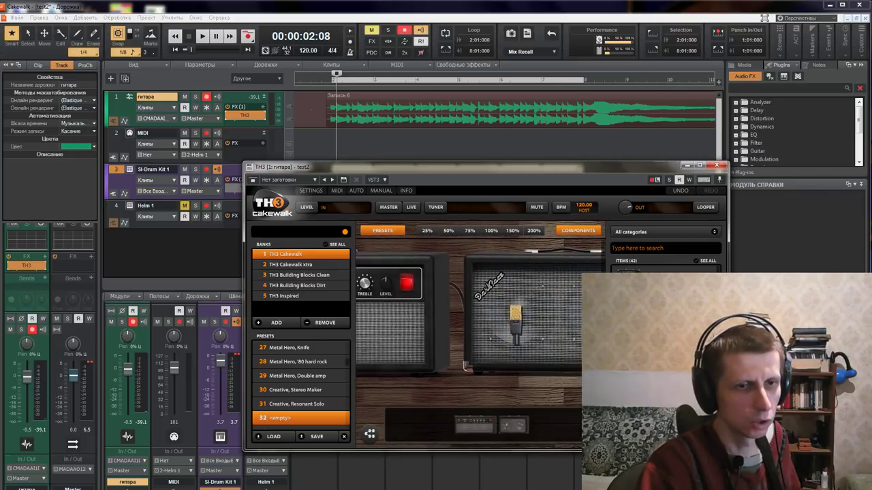
click(201, 37)
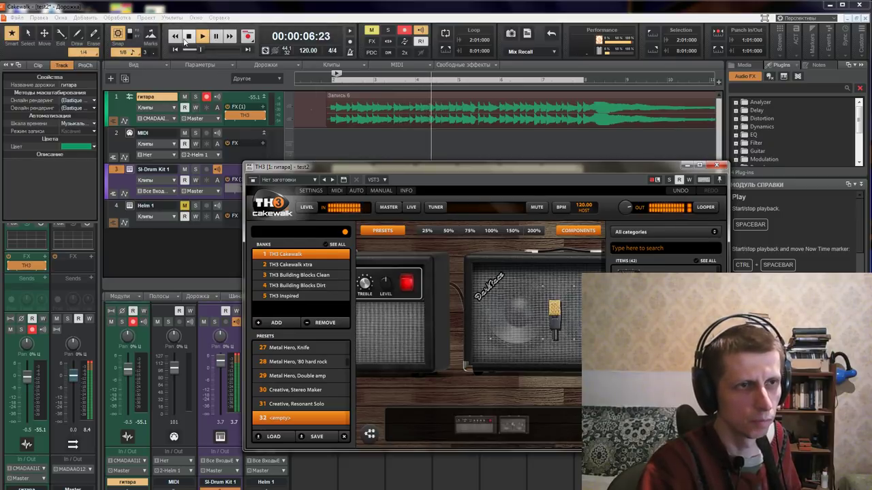
key(space)
- Reposition the cabinet's microphones, placing A low near the left speaker and B on the upper part of the right speaker
mouse_move(538, 330)
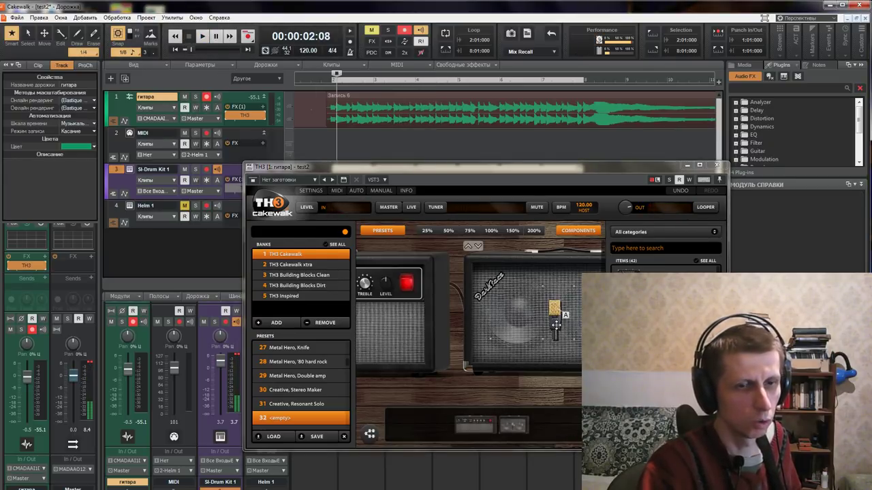
drag(557, 326, 495, 315)
drag(437, 397, 406, 399)
drag(504, 399, 441, 399)
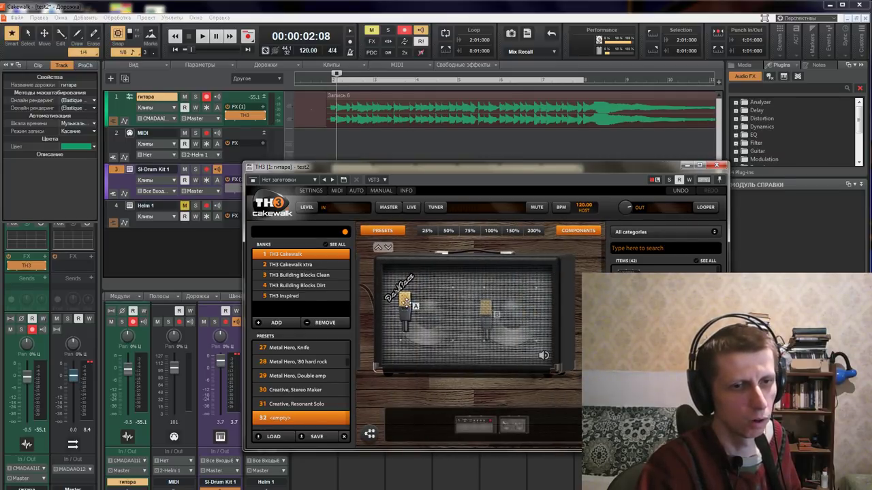
drag(405, 302, 418, 329)
drag(486, 308, 516, 297)
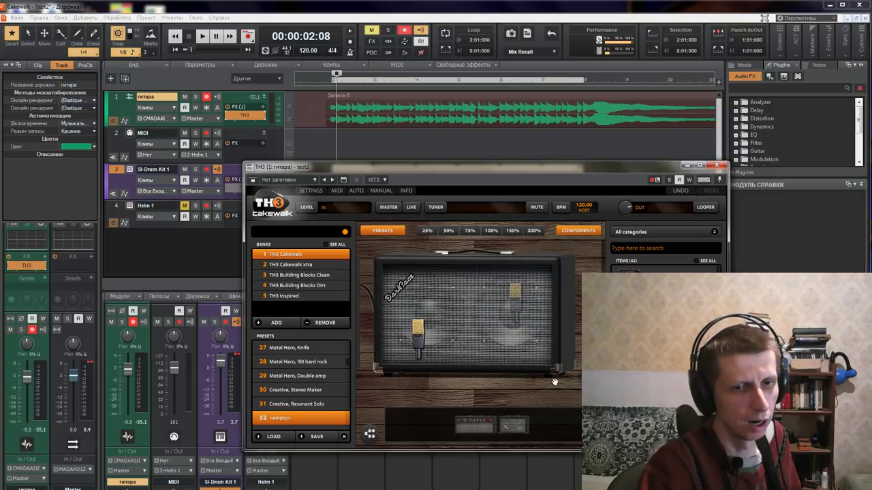
- Insert an AmpTrem pedal followed by a Rich Flanger pedal between the Darkface '65 amp and its cabinet
drag(555, 382, 540, 371)
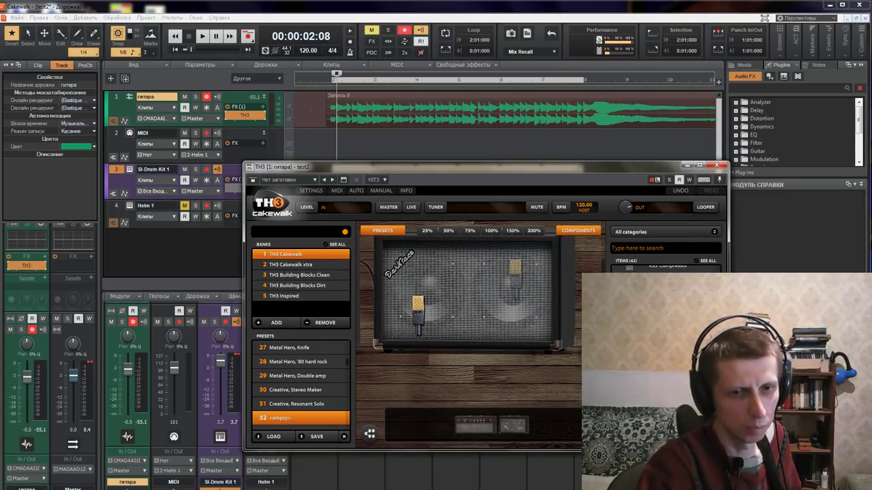
drag(654, 286, 437, 315)
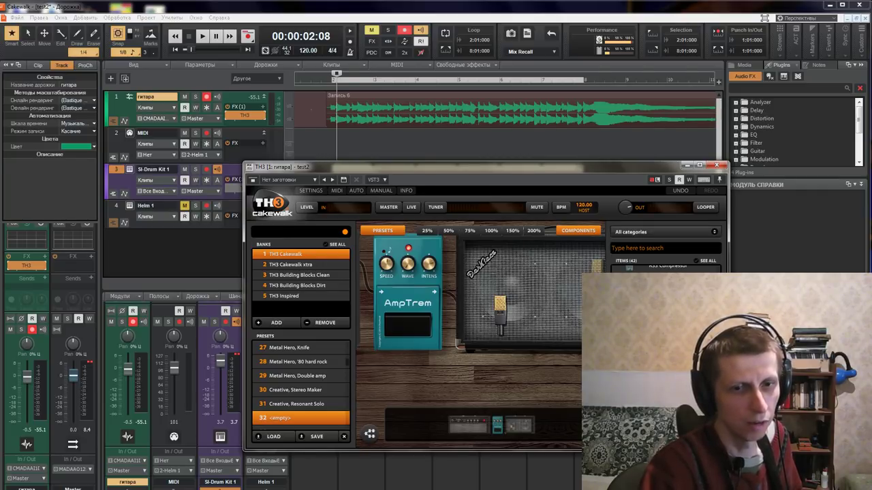
drag(654, 279, 423, 367)
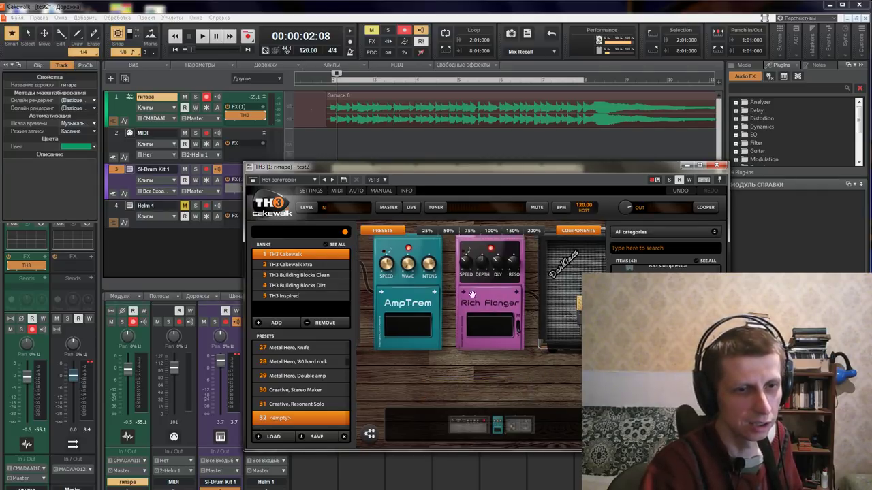
drag(371, 291, 457, 329)
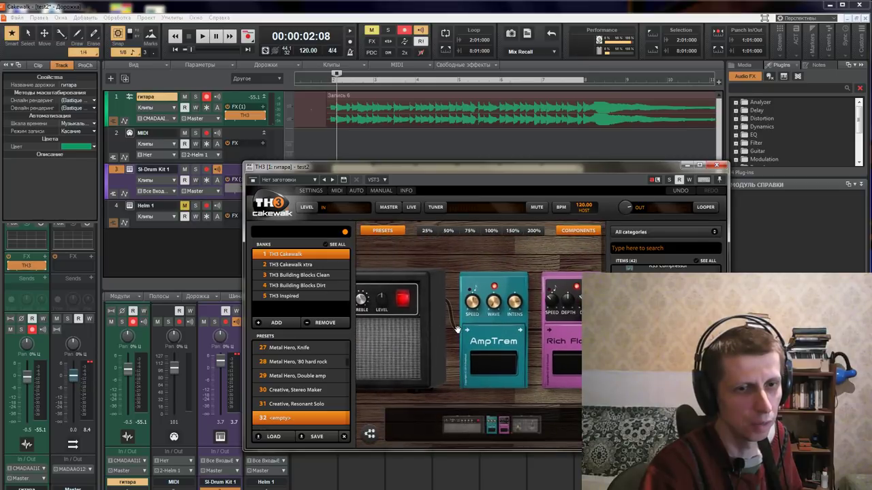
- Play the guitar through the AmpTrem and Rich Flanger chain, stop playback and close the TH3 window
click(208, 36)
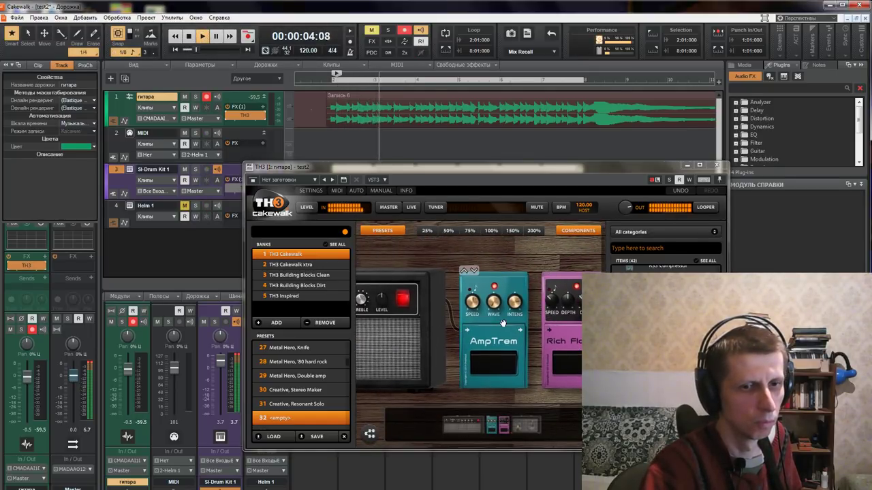
mouse_move(492, 313)
click(483, 368)
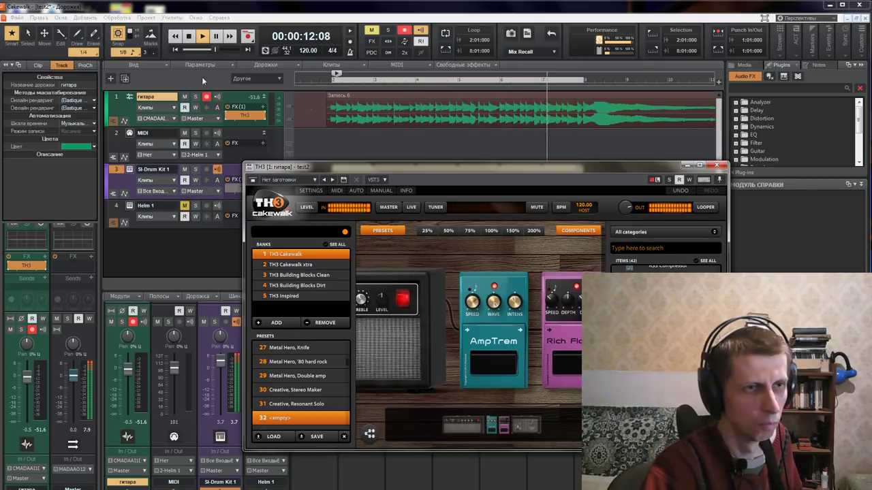
key(space)
click(716, 165)
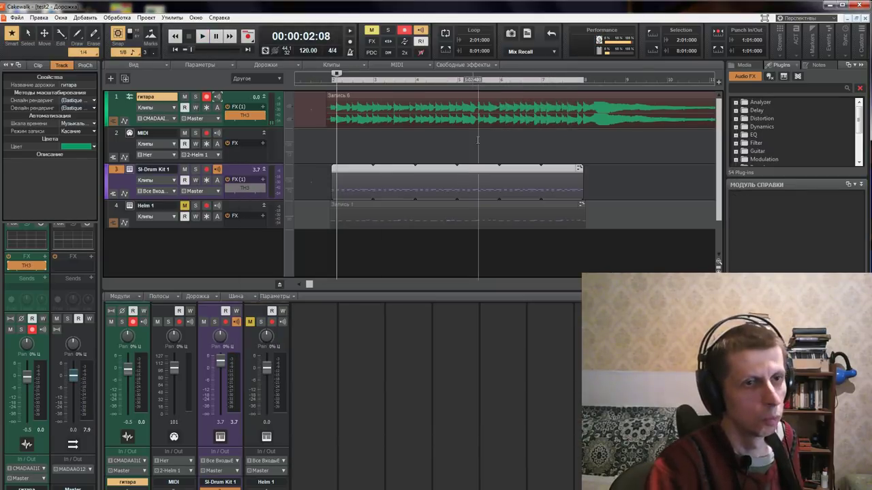
right_click(165, 264)
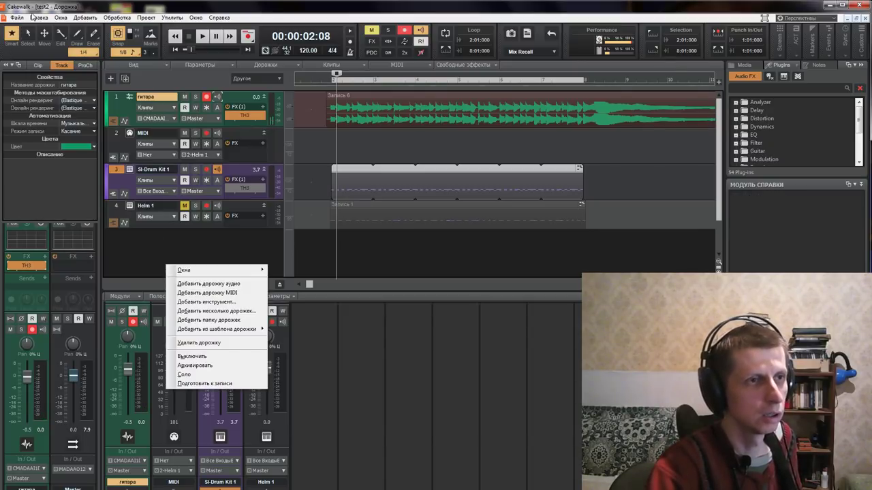
click(121, 5)
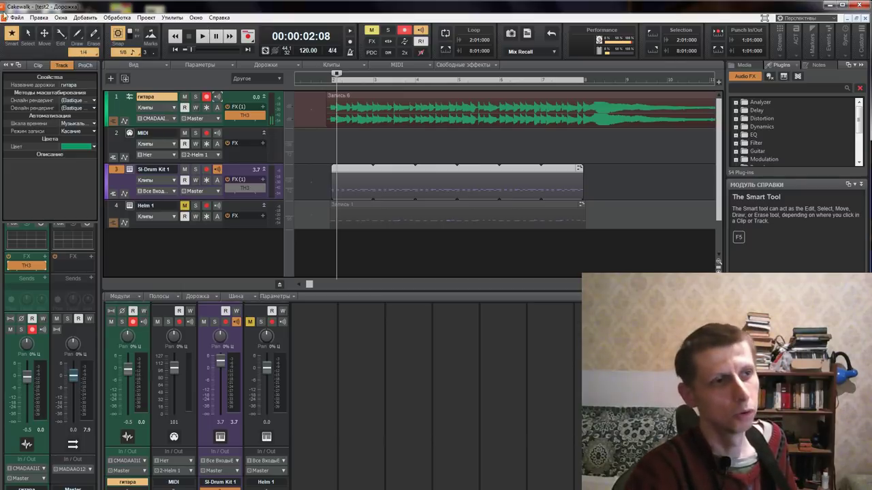
- Configure a stereo Wave export of the entire mix named 04 at 44100 Hz and 16 bits, and cancel the export
click(15, 18)
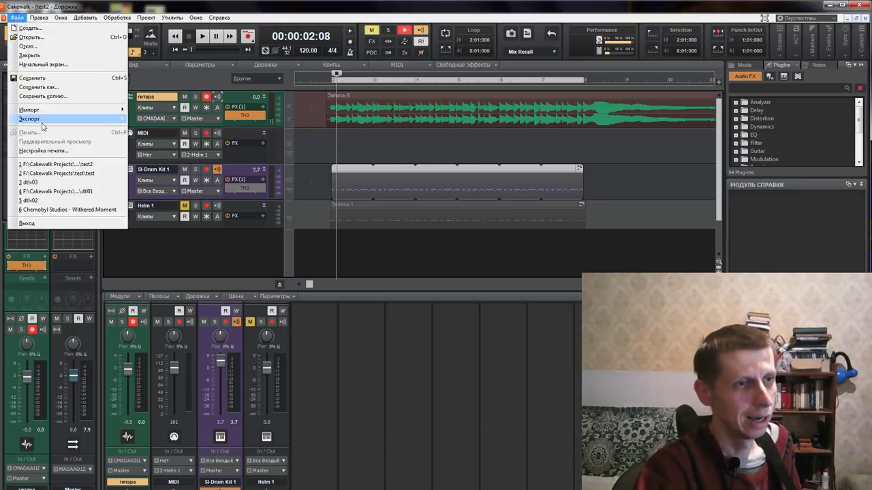
mouse_move(44, 126)
click(182, 121)
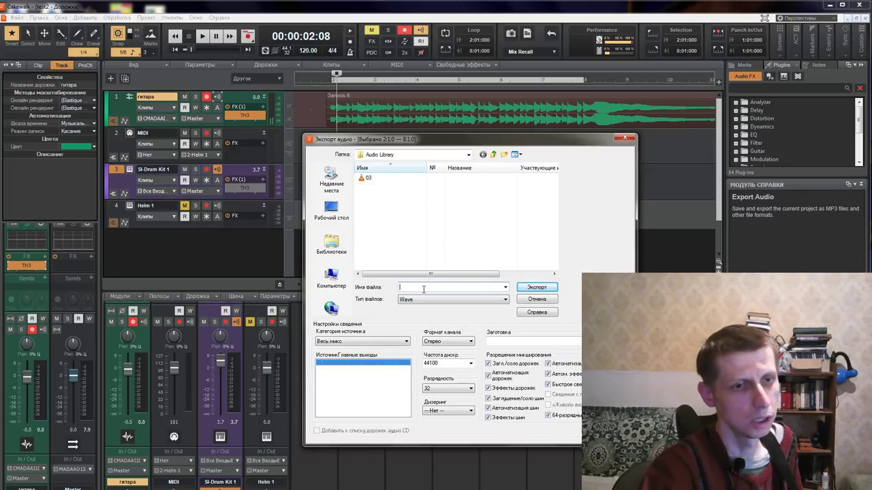
text(04)
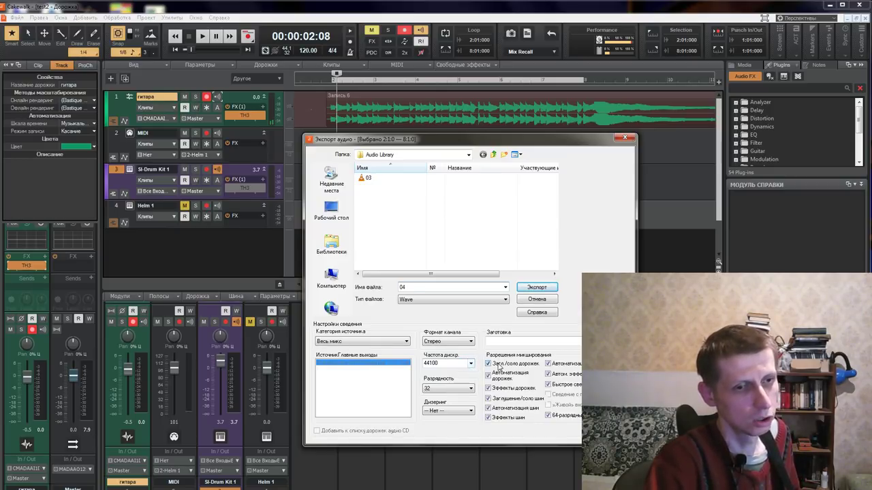
click(470, 388)
click(447, 398)
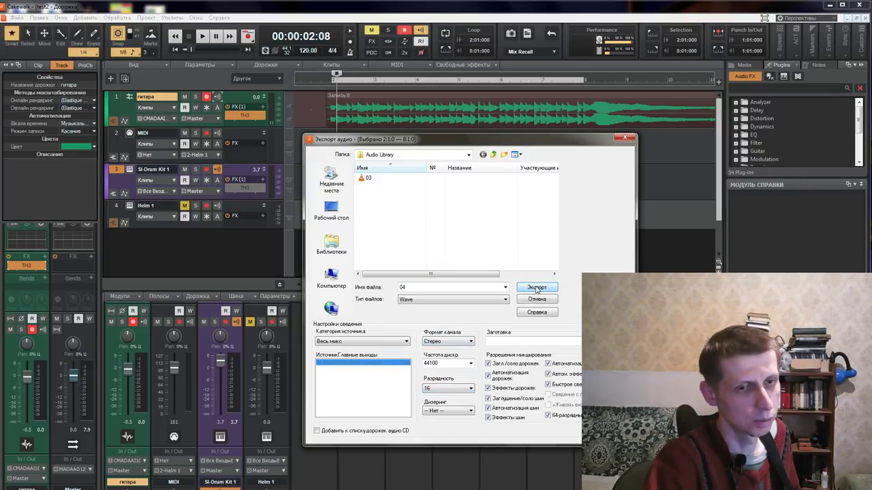
click(470, 363)
click(470, 364)
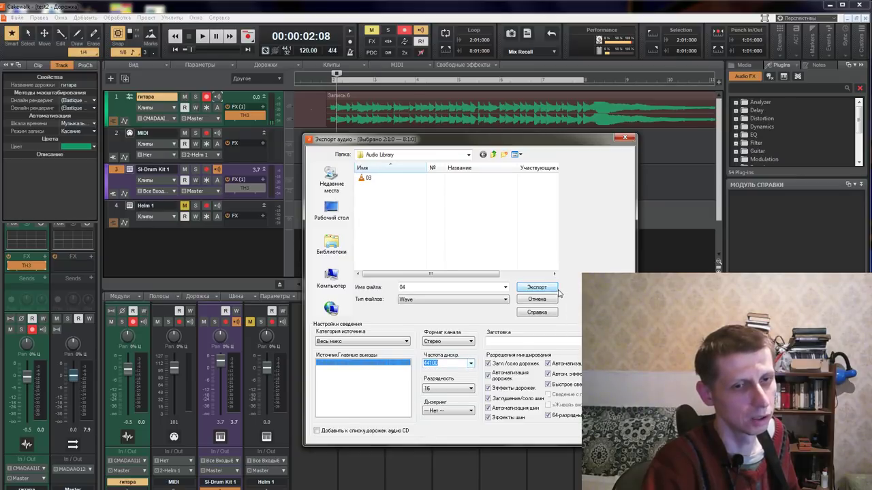
click(536, 299)
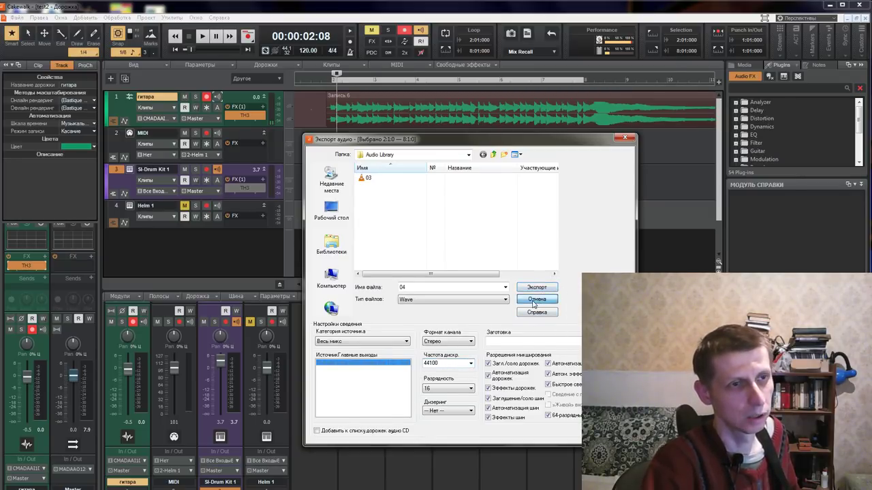
- Clear the clip selection and place the playhead at 00:00:02:00
click(399, 95)
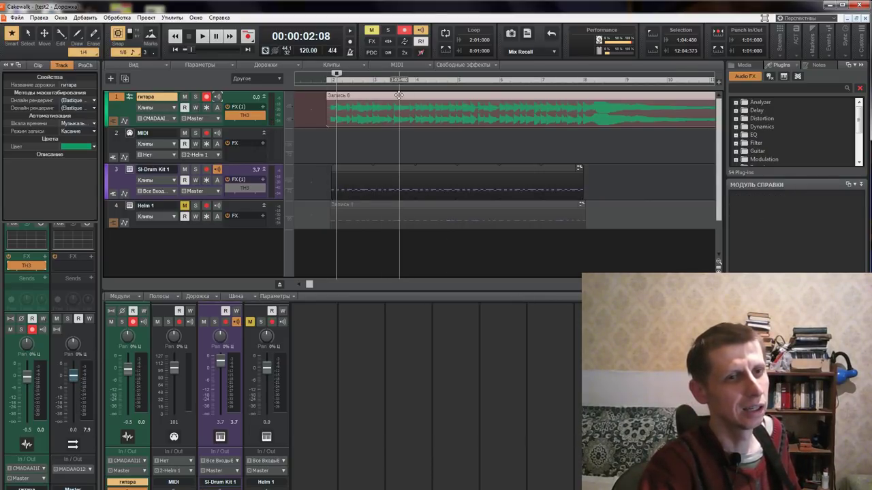
click(381, 168)
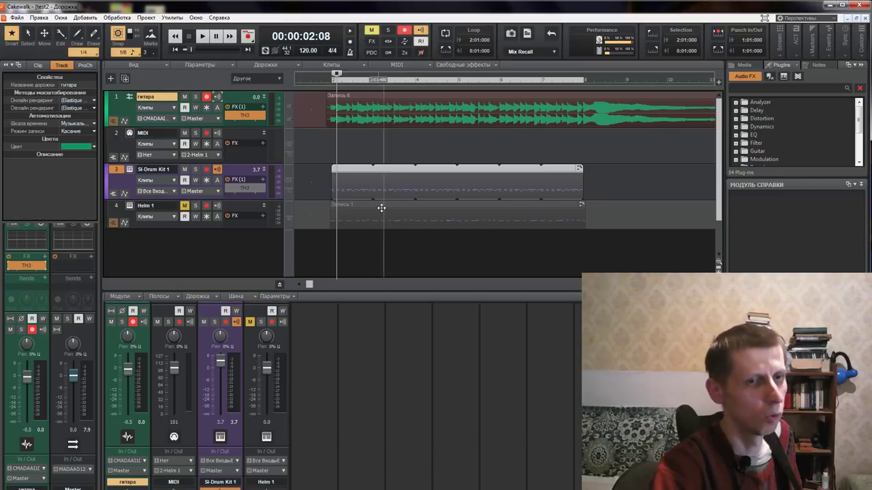
click(329, 258)
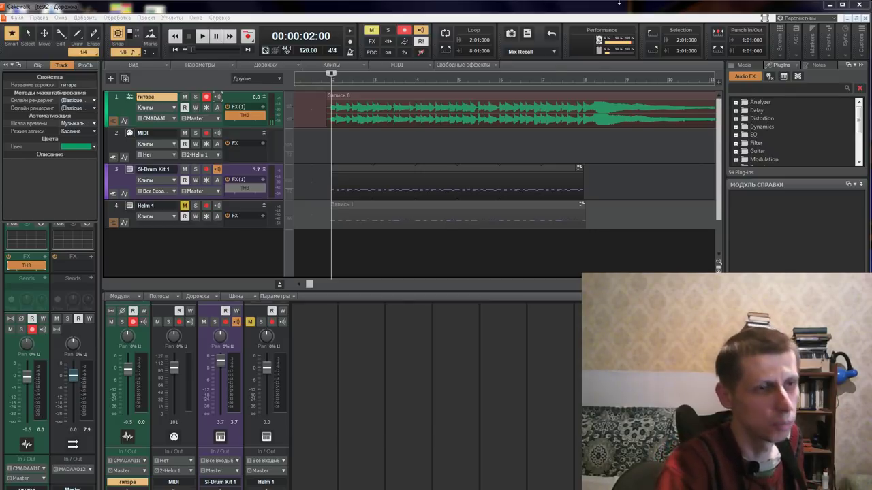
click(198, 257)
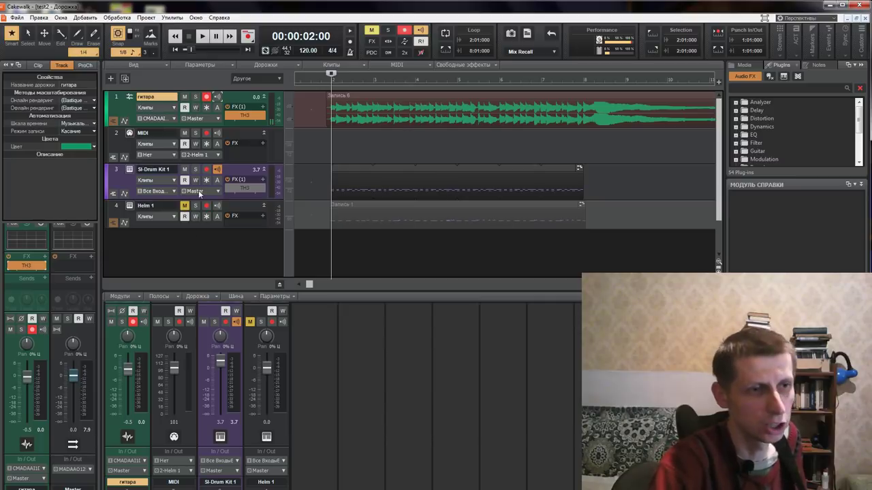
- Open the SI-Drum Kit 1 instrument, audition its left rack tom and close the instrument window
double_click(130, 169)
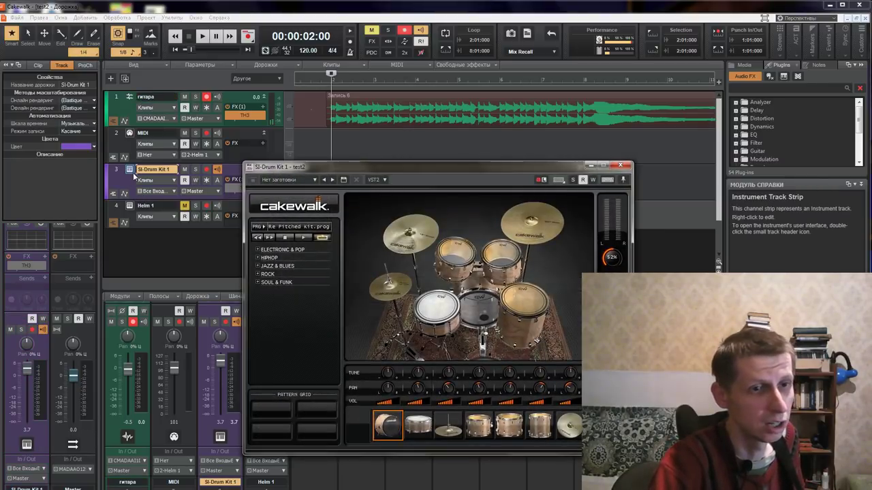
click(442, 250)
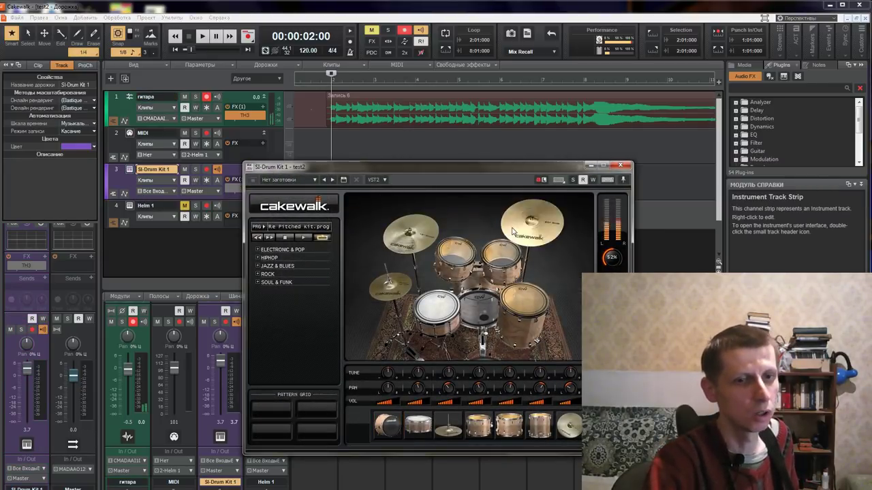
click(442, 251)
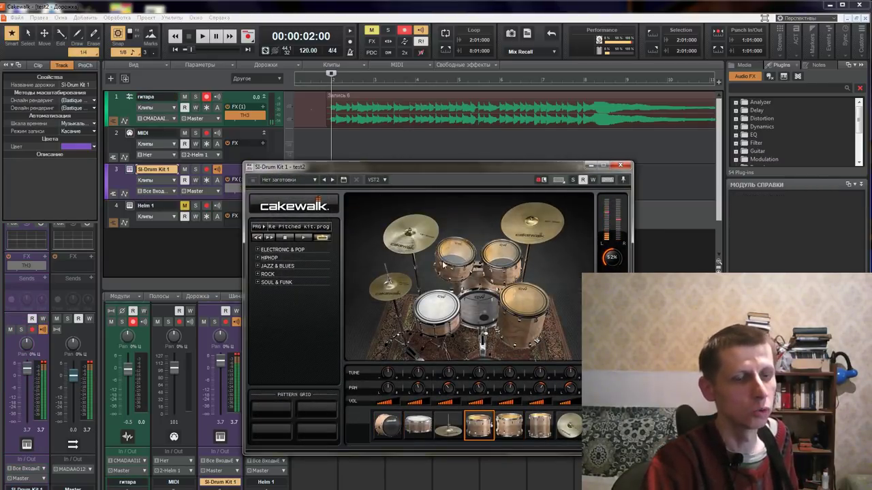
click(620, 166)
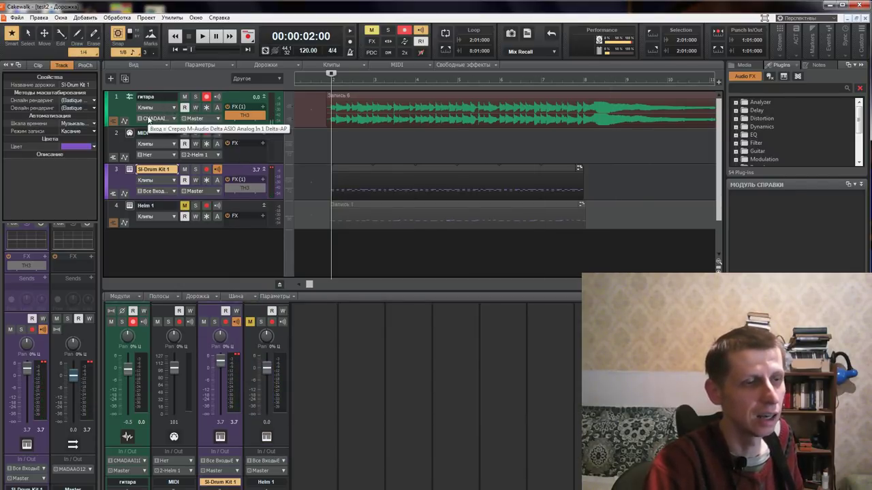